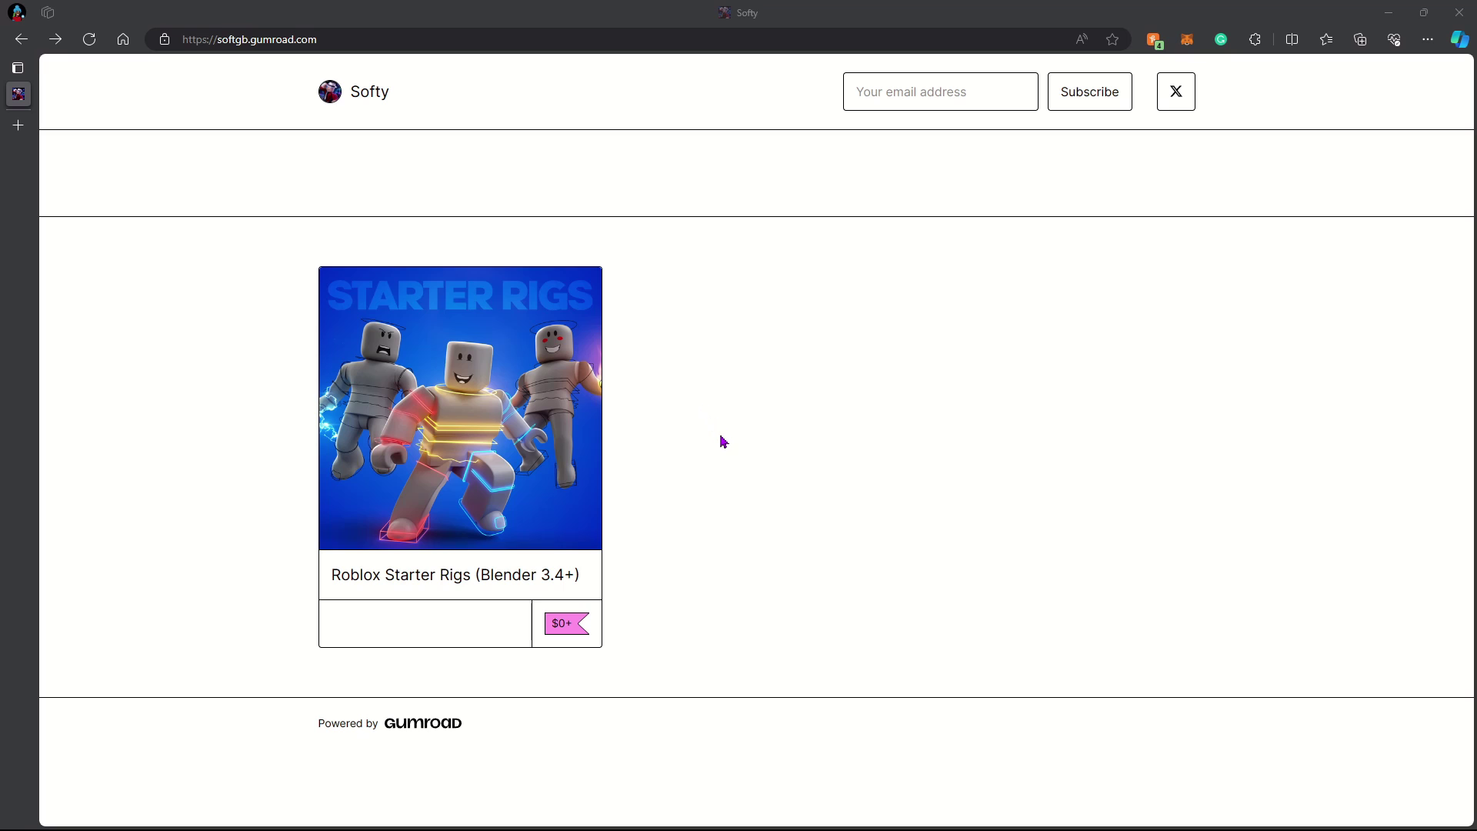
- Open the Roblox Starter Rigs (Blender 3.4+) product card and start entering a fair price
{"action": "left_click", "coordinate": [477, 374]}
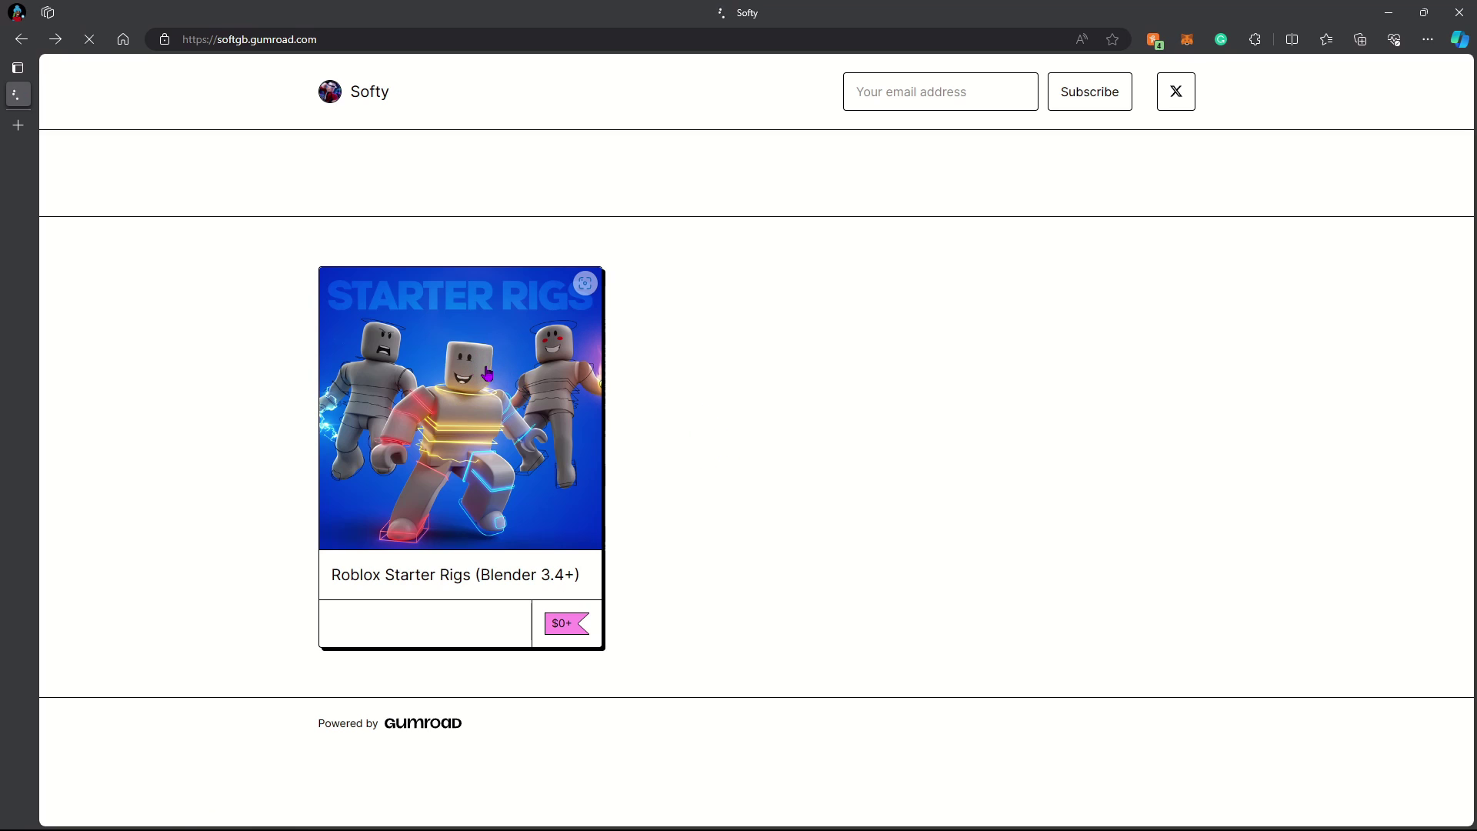
{"action": "scroll", "coordinate": [1141, 586], "scroll_direction": "down", "scroll_amount": 3}
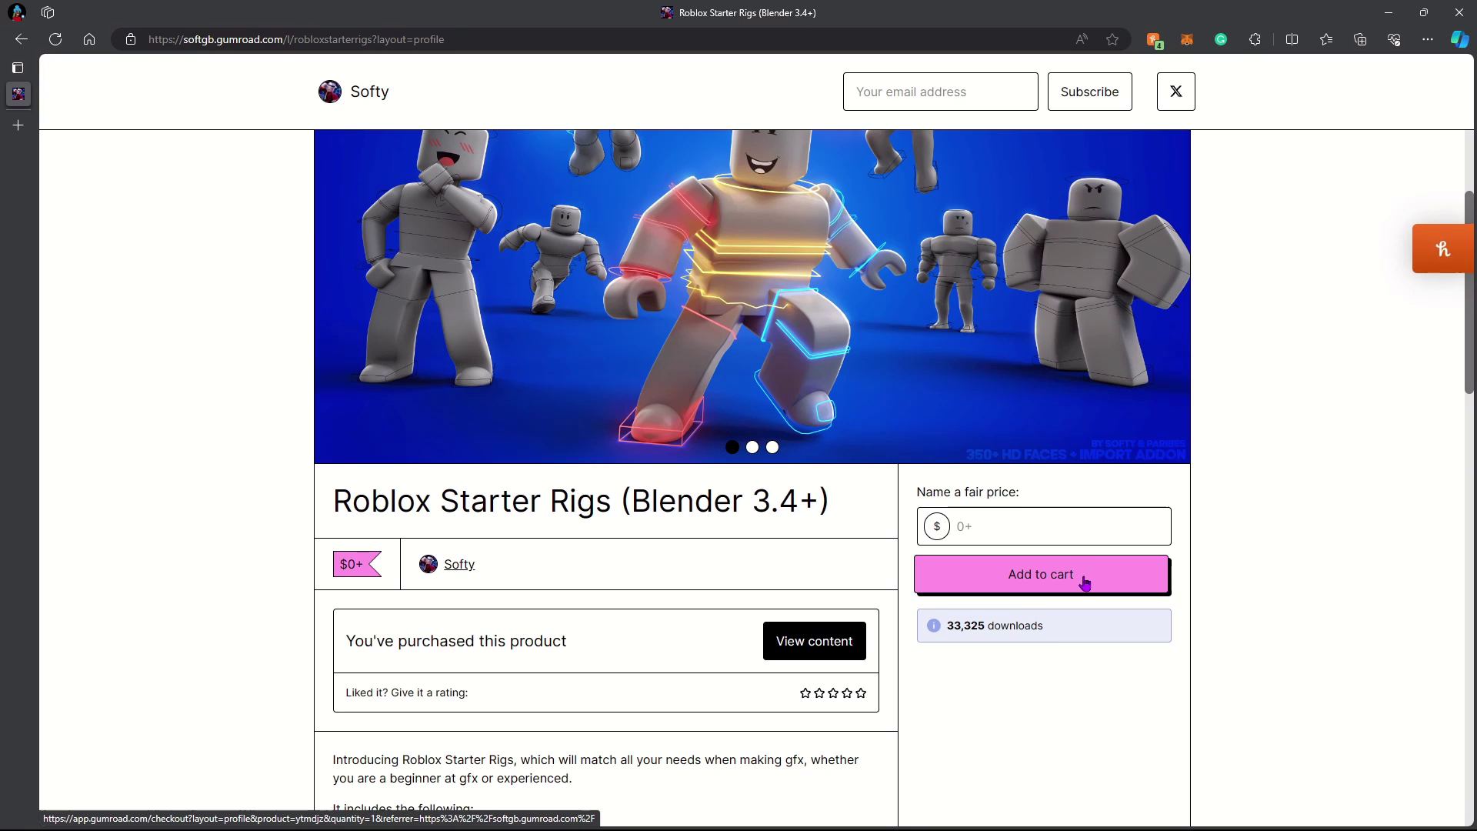
{"action": "left_click", "coordinate": [1035, 523]}
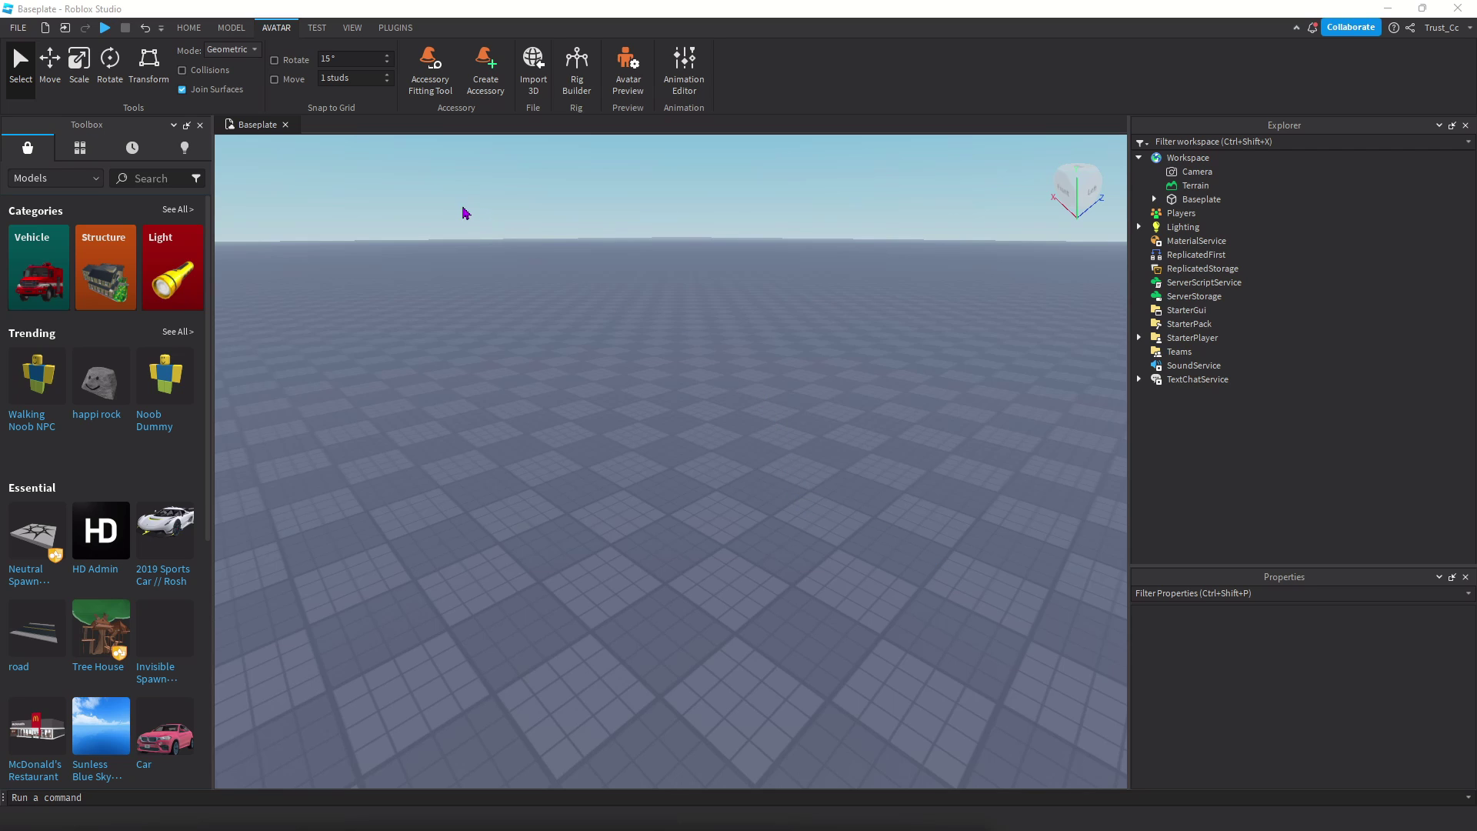
- Generate a rig from your own avatar with the Rig Builder's My Avatar option
{"action": "left_click", "coordinate": [577, 69]}
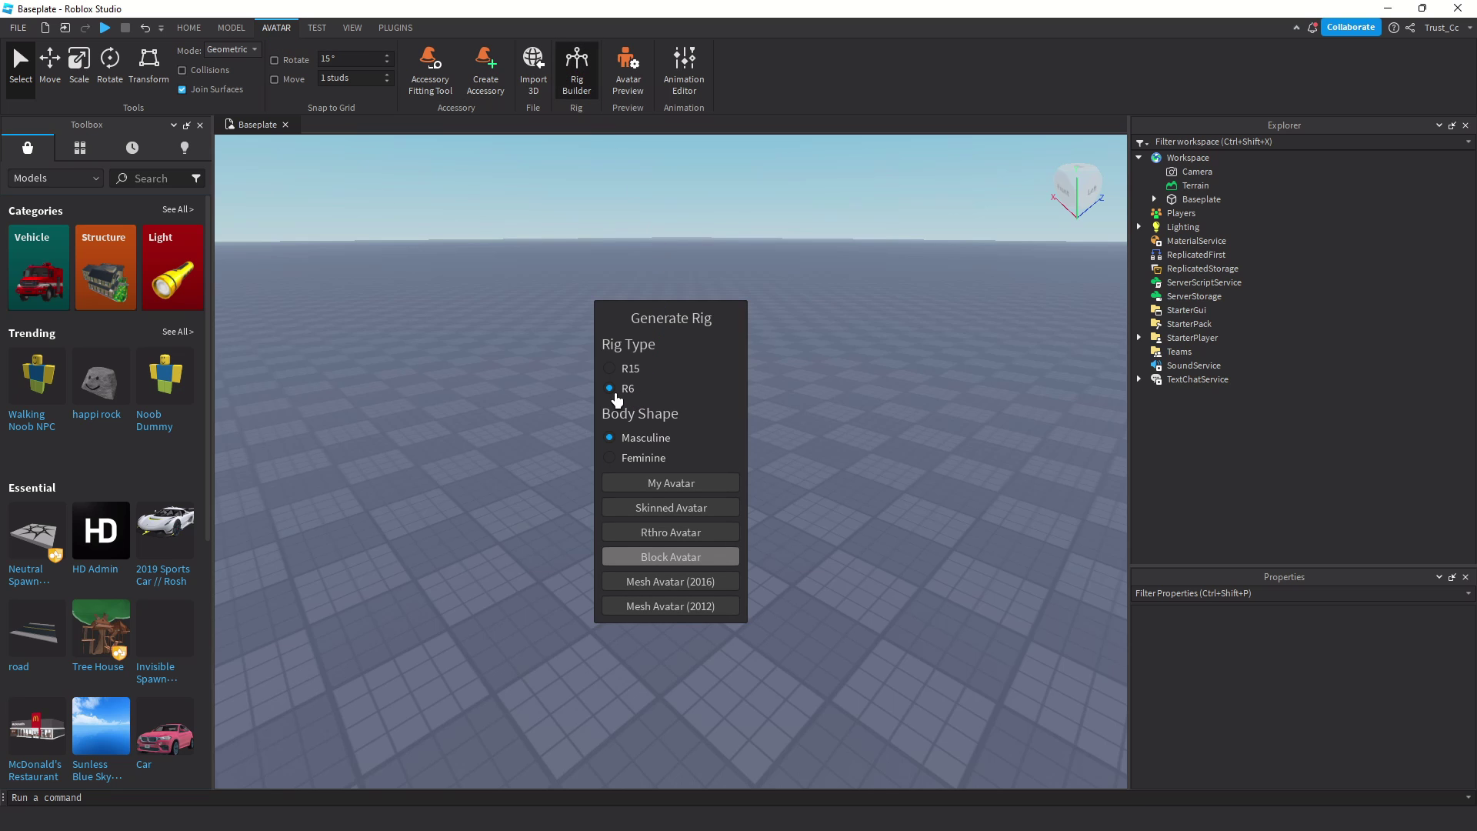
{"action": "left_click", "coordinate": [675, 484]}
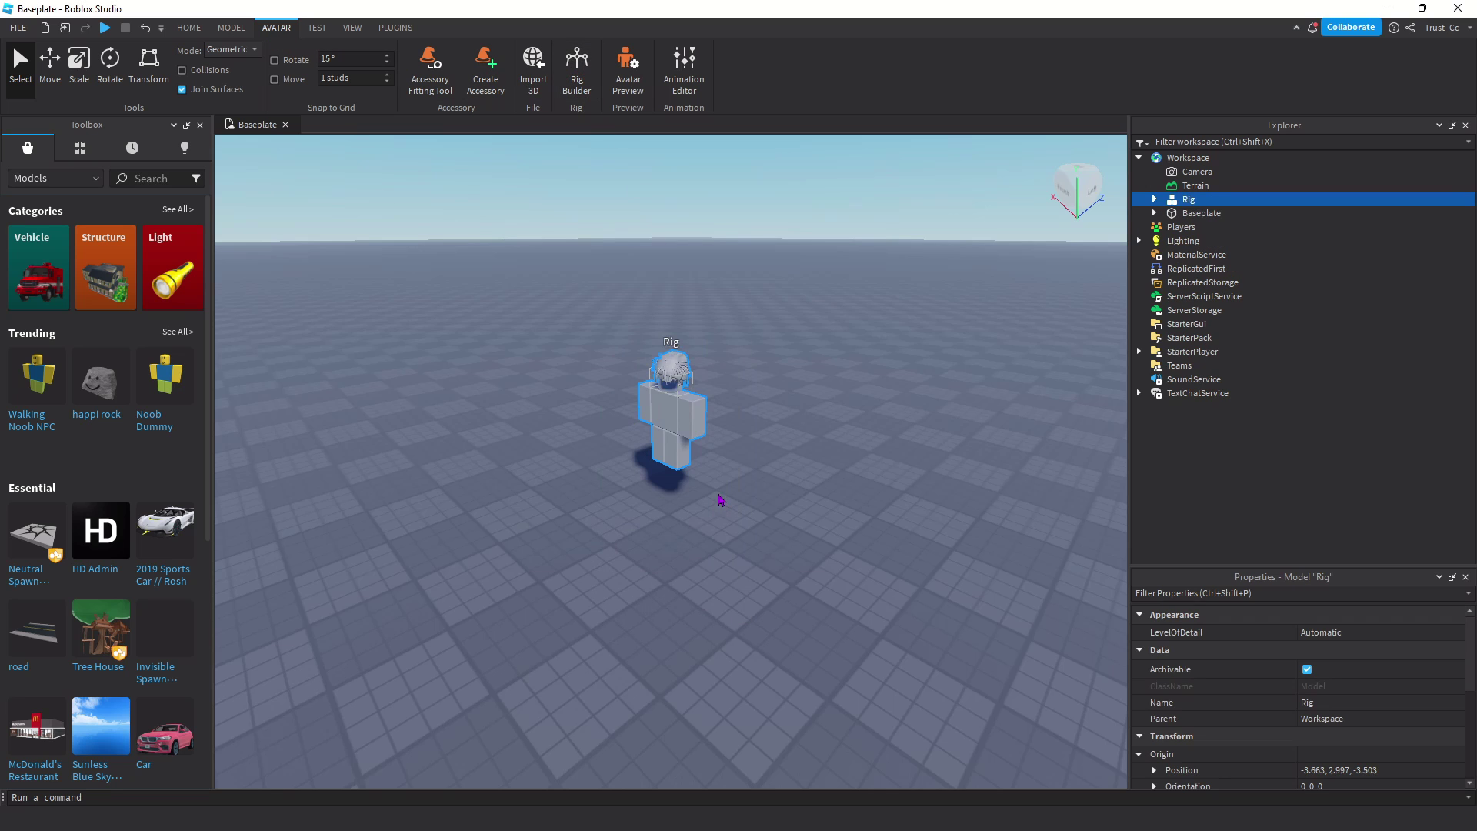
{"action": "scroll", "coordinate": [718, 465], "scroll_direction": "down", "scroll_amount": 5}
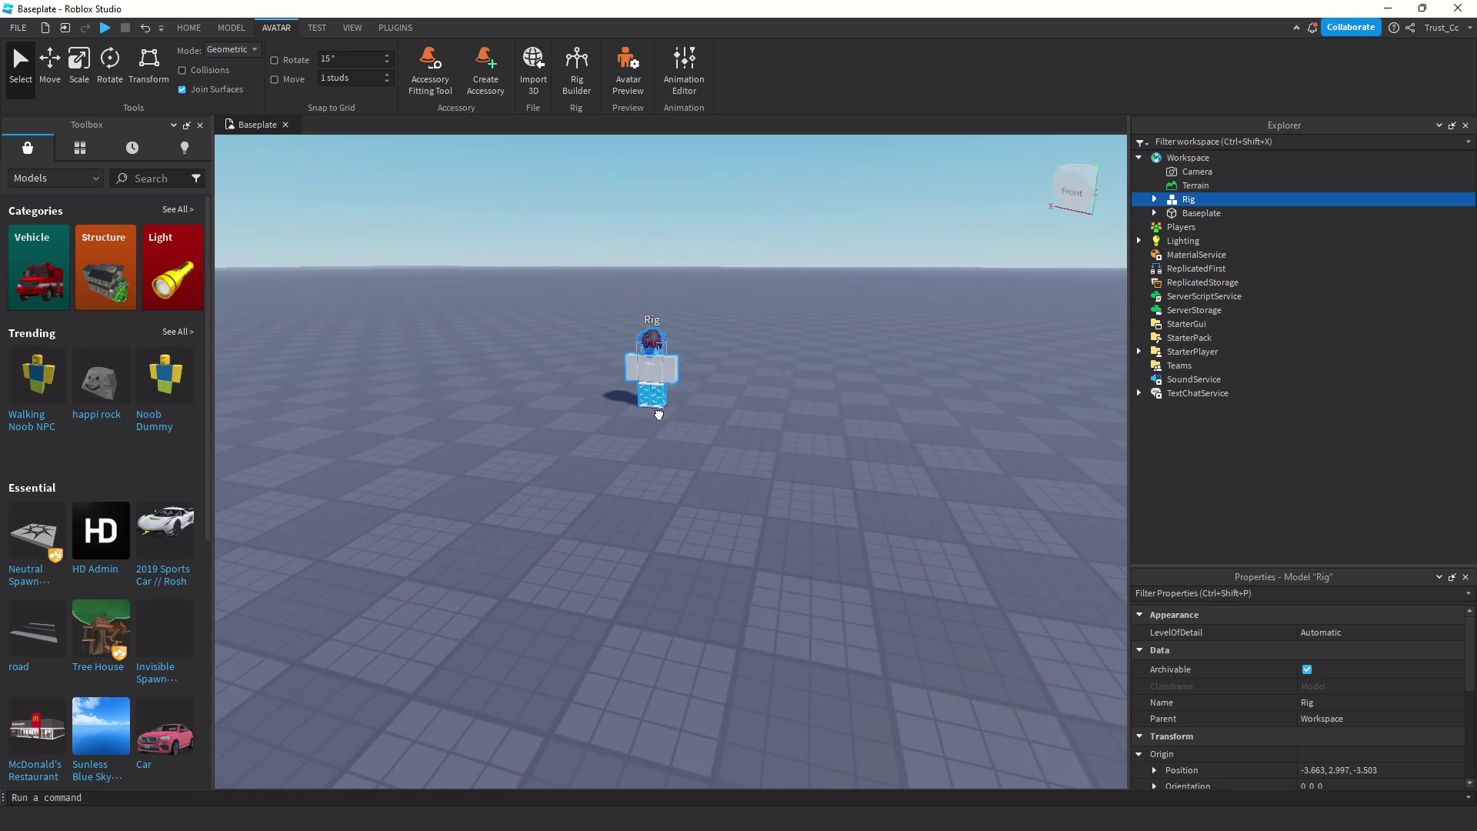
{"action": "left_click", "coordinate": [753, 465]}
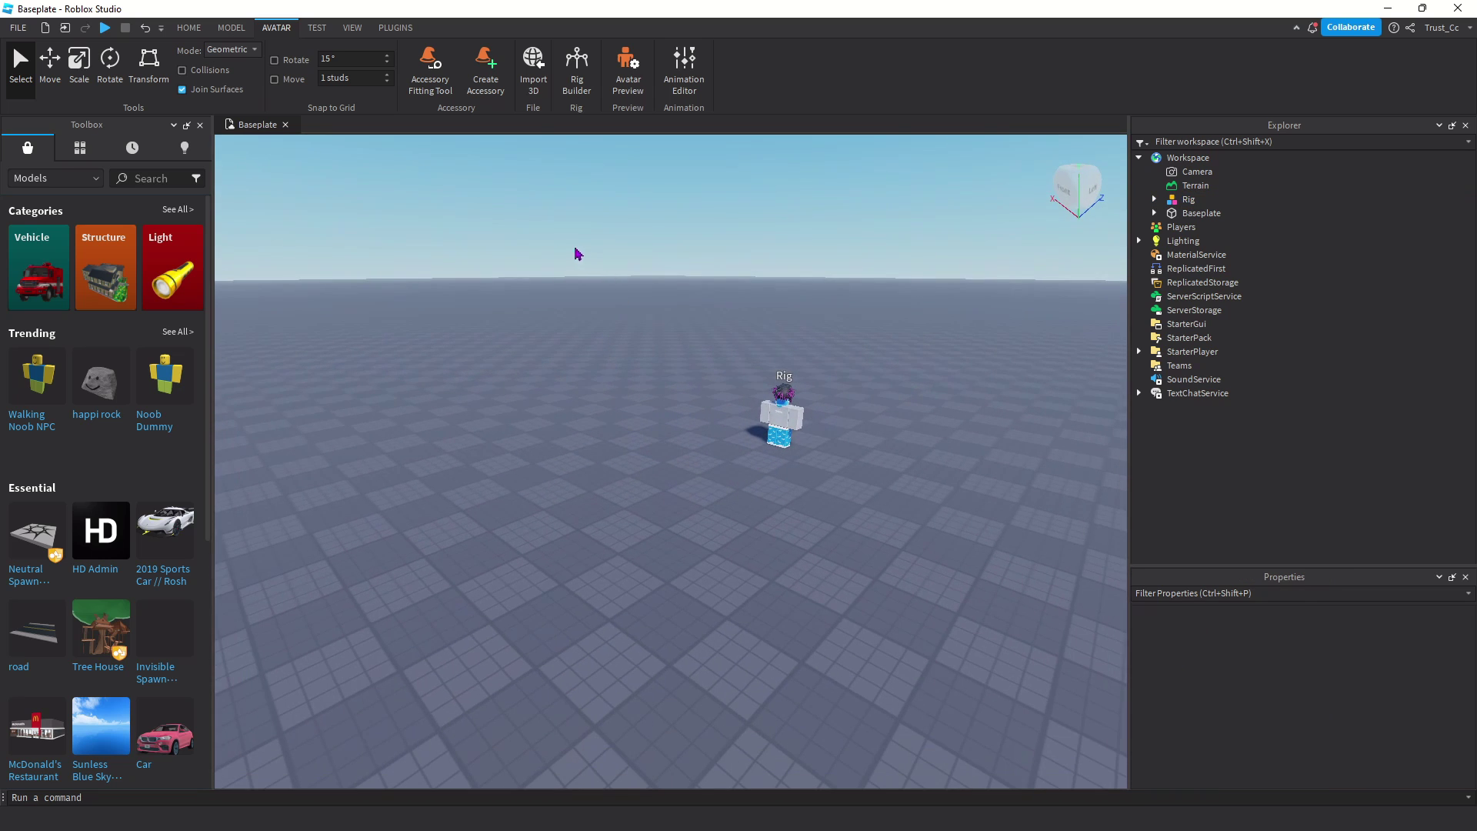
- Use the Load Character plugin to spawn the character as an R6 rig
{"action": "left_click", "coordinate": [397, 28]}
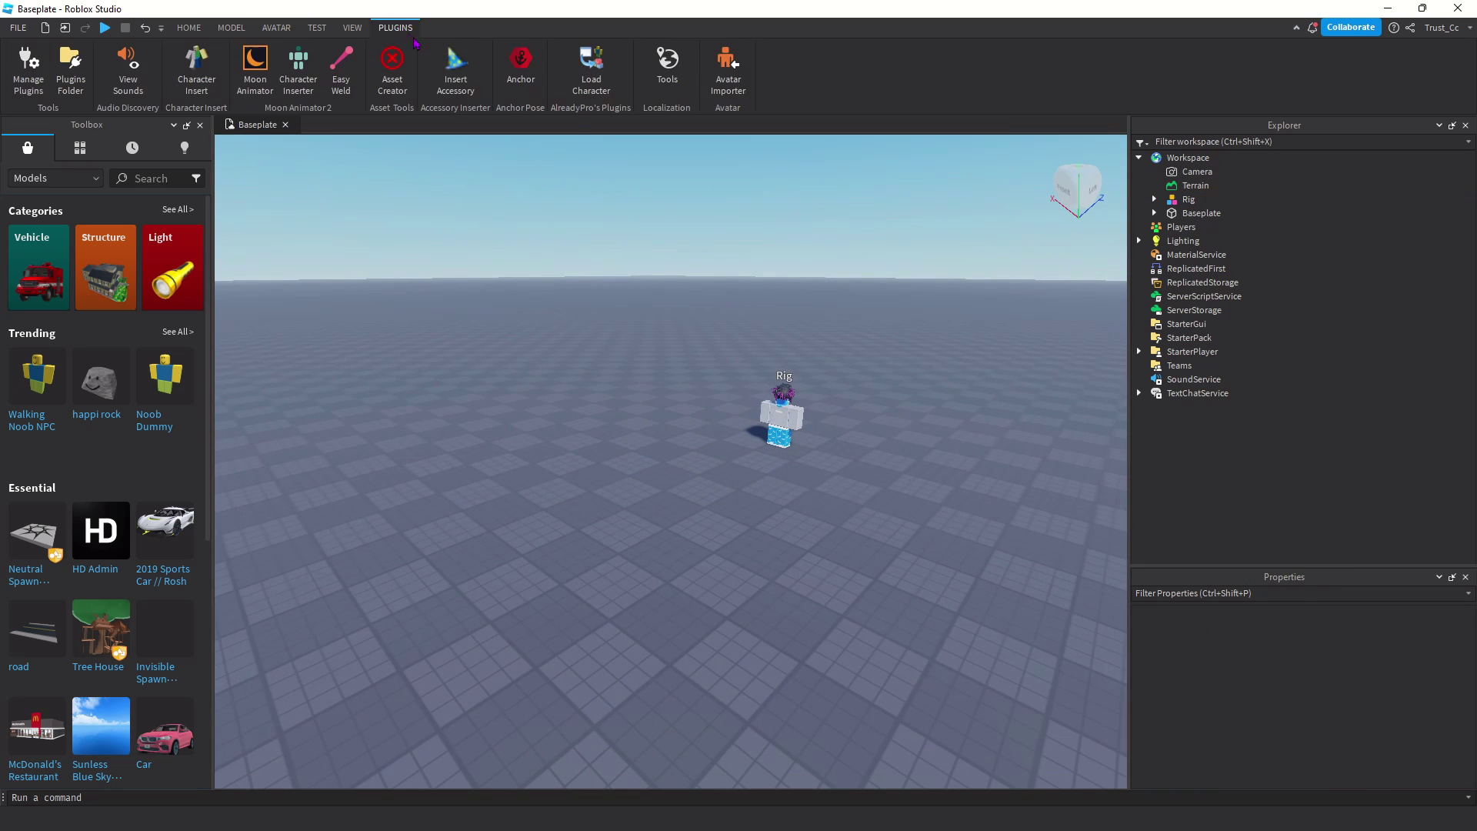
{"action": "left_click", "coordinate": [587, 68]}
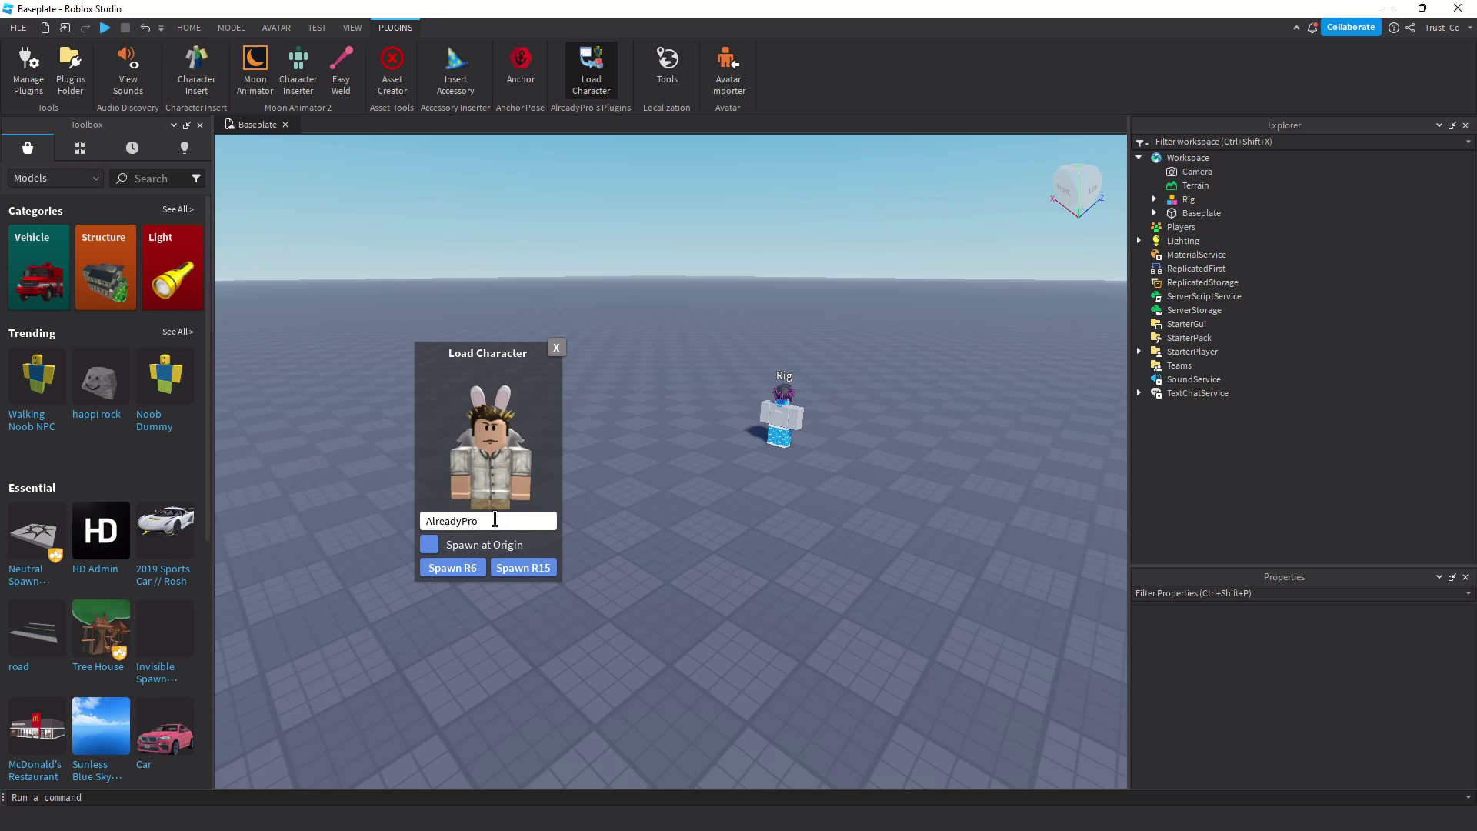
{"action": "left_click_drag", "start_coordinate": [495, 521], "coordinate": [431, 522]}
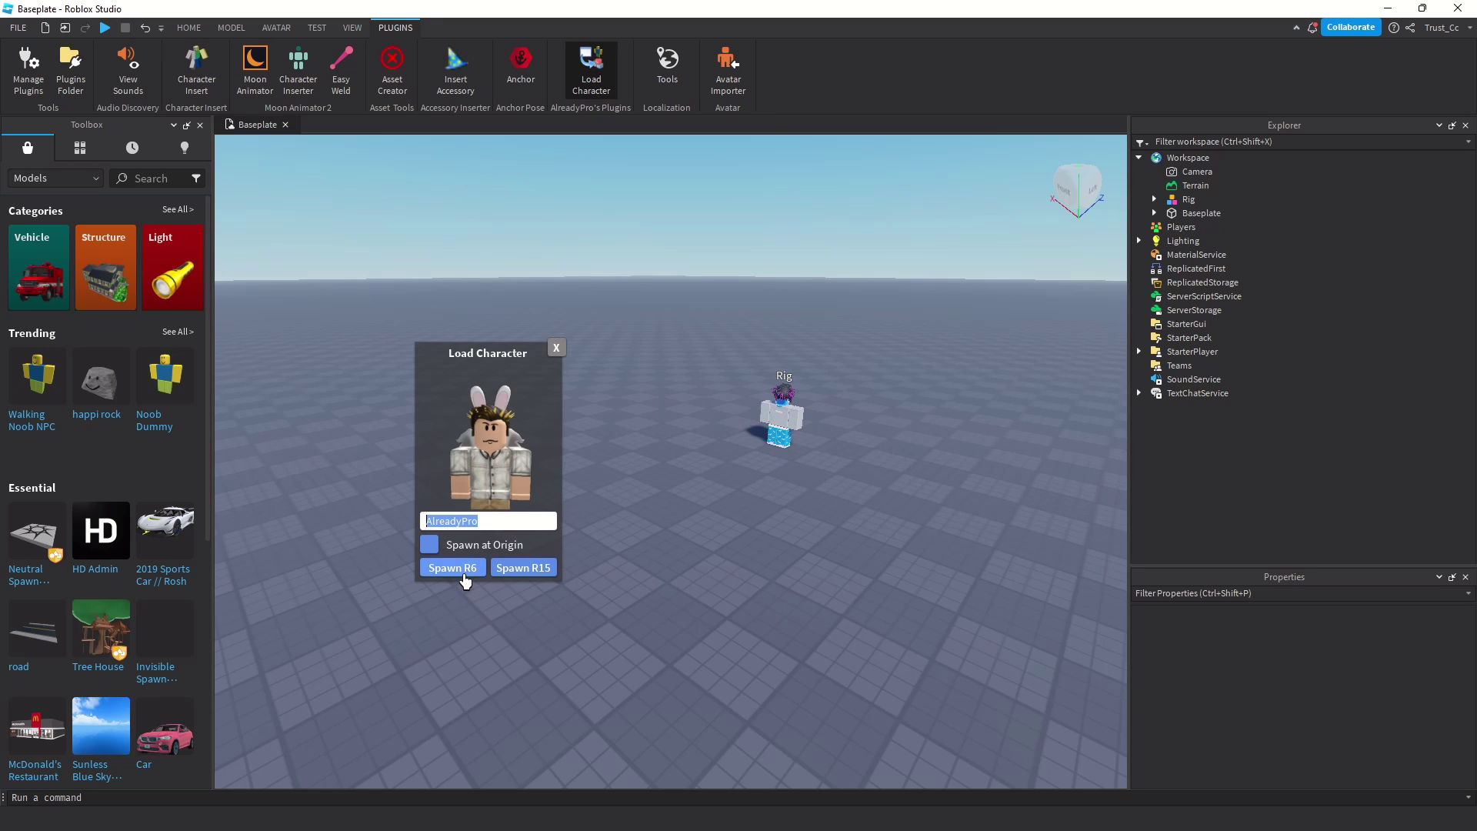
{"action": "left_click", "coordinate": [465, 581]}
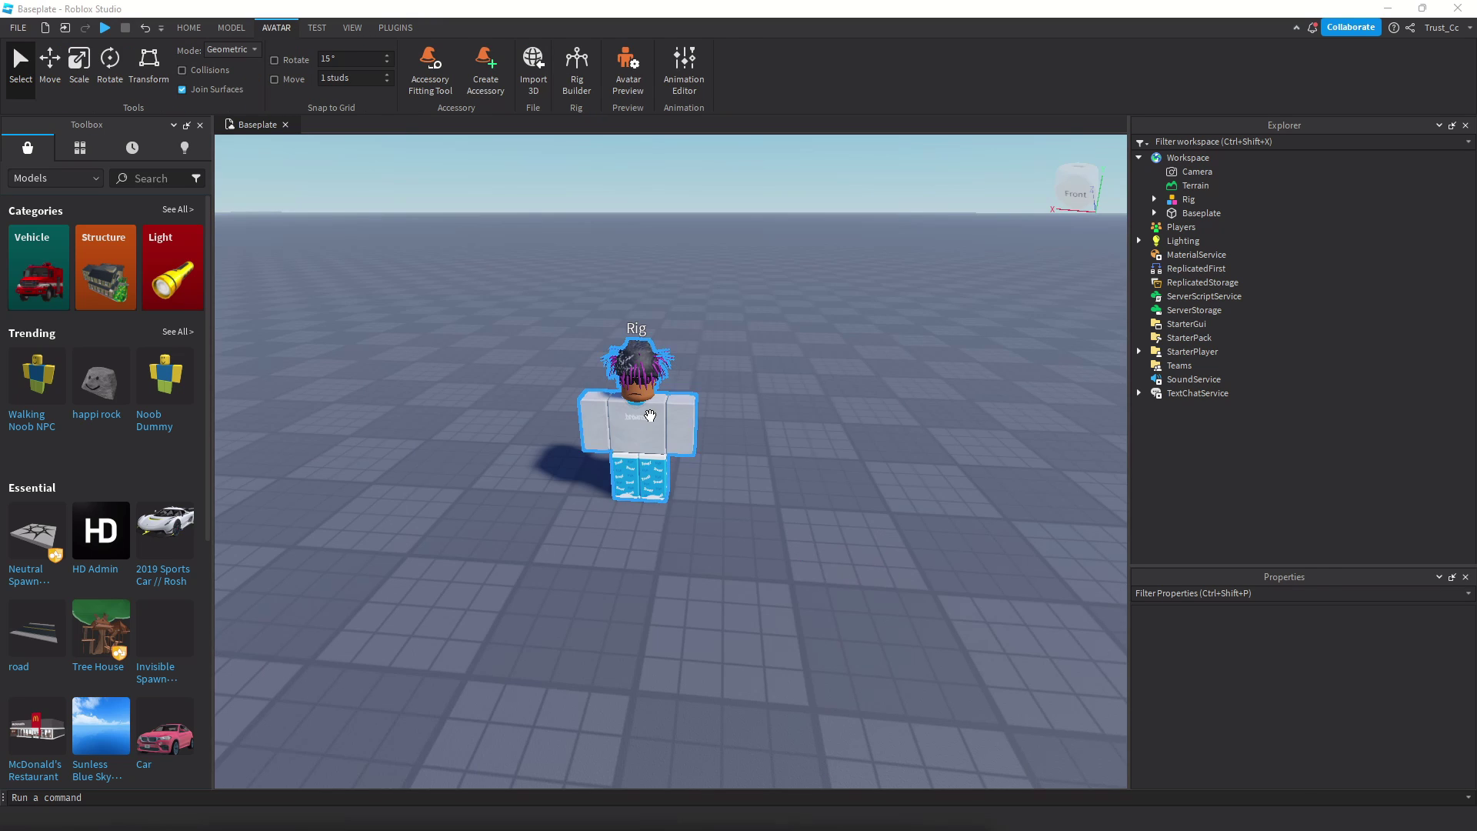
- Set Rig's Origin Position to 0, 0, 0 in Properties and reselect Rig
{"action": "scroll", "coordinate": [1412, 633], "scroll_direction": "down", "scroll_amount": 3}
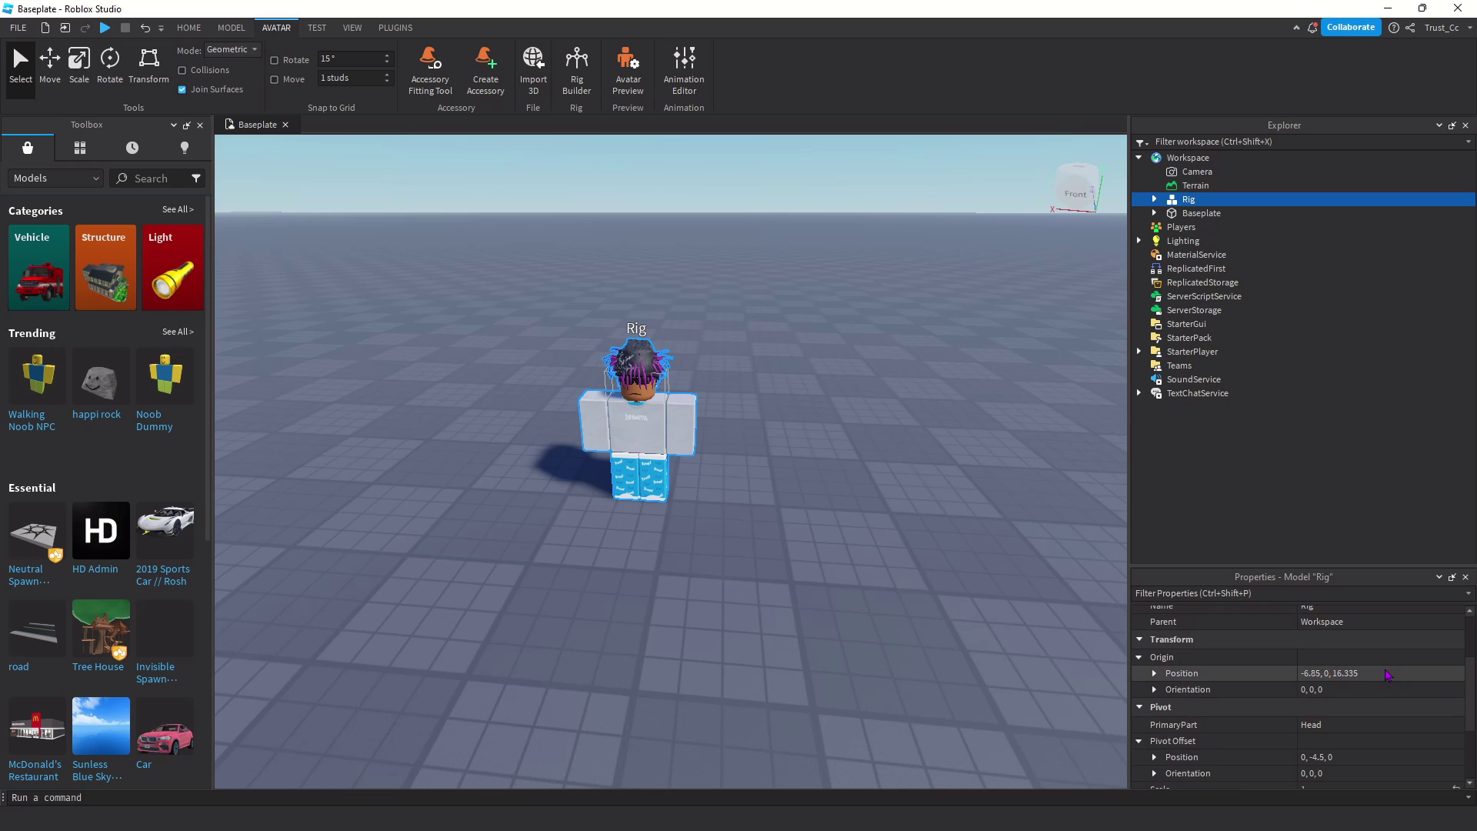
{"action": "left_click", "coordinate": [1332, 675]}
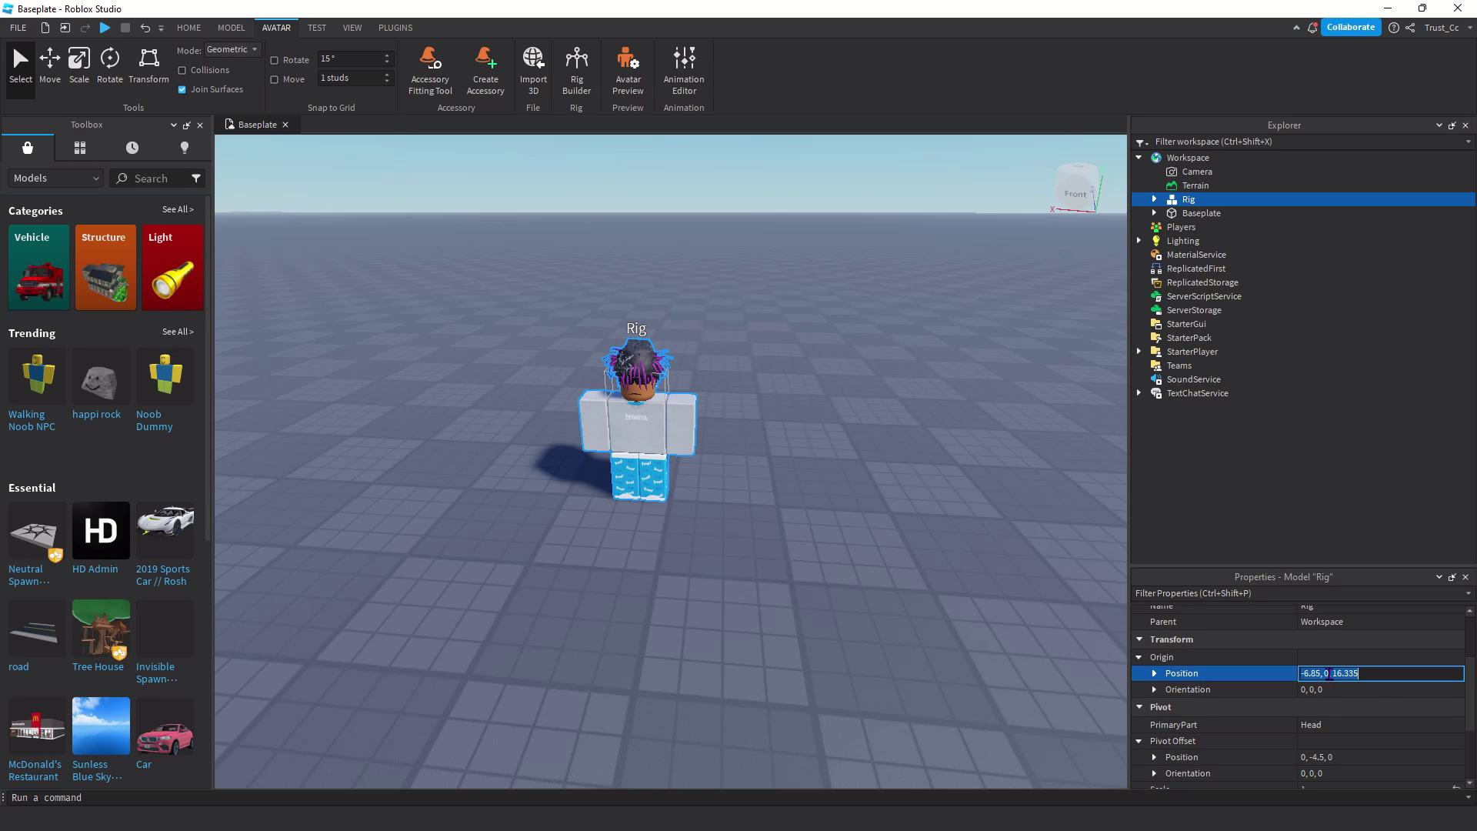
{"action": "type", "text": "0, 0, 0"}
{"action": "key", "text": "Return"}
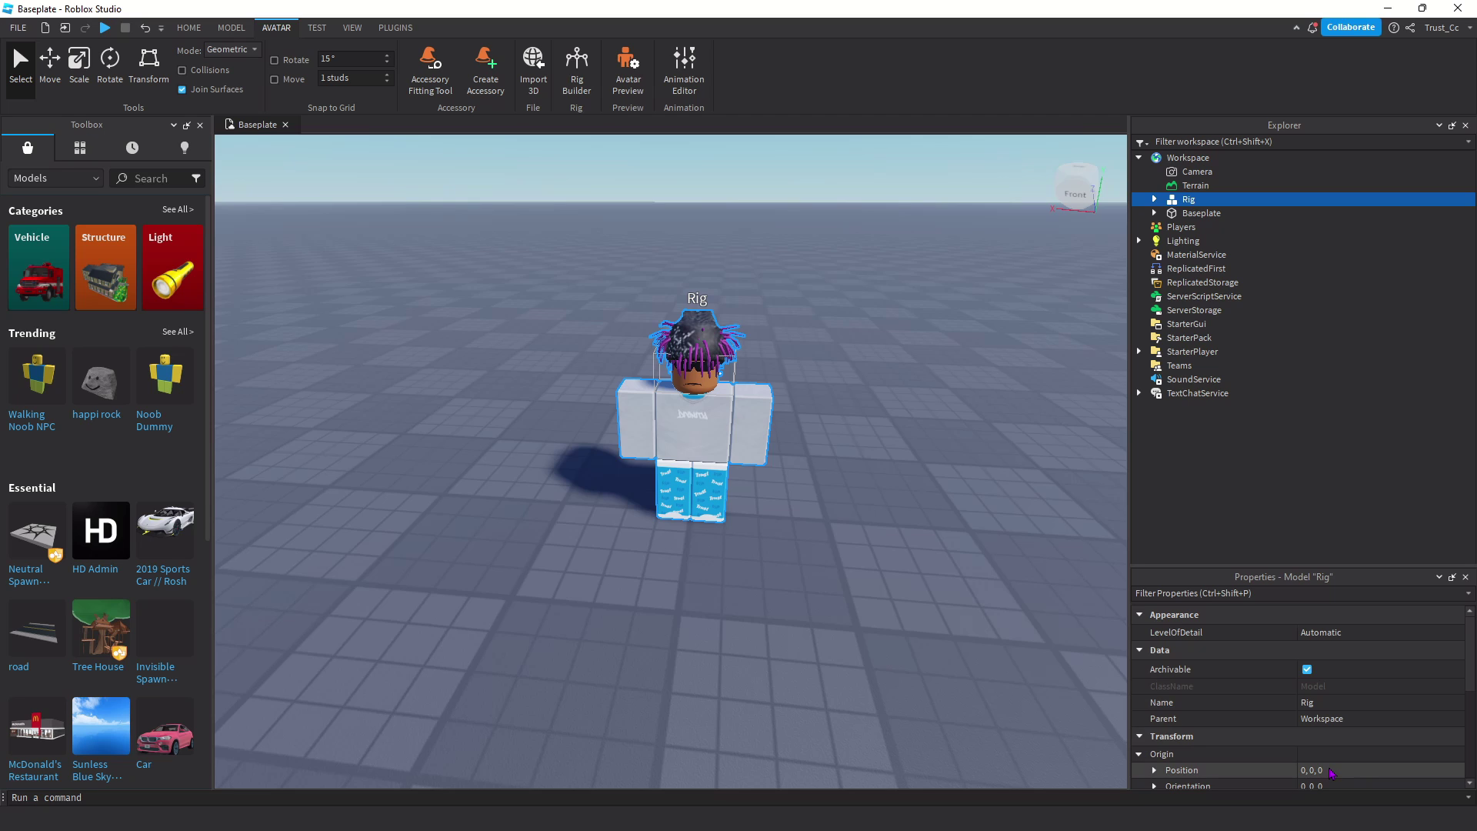
{"action": "left_click", "coordinate": [964, 164]}
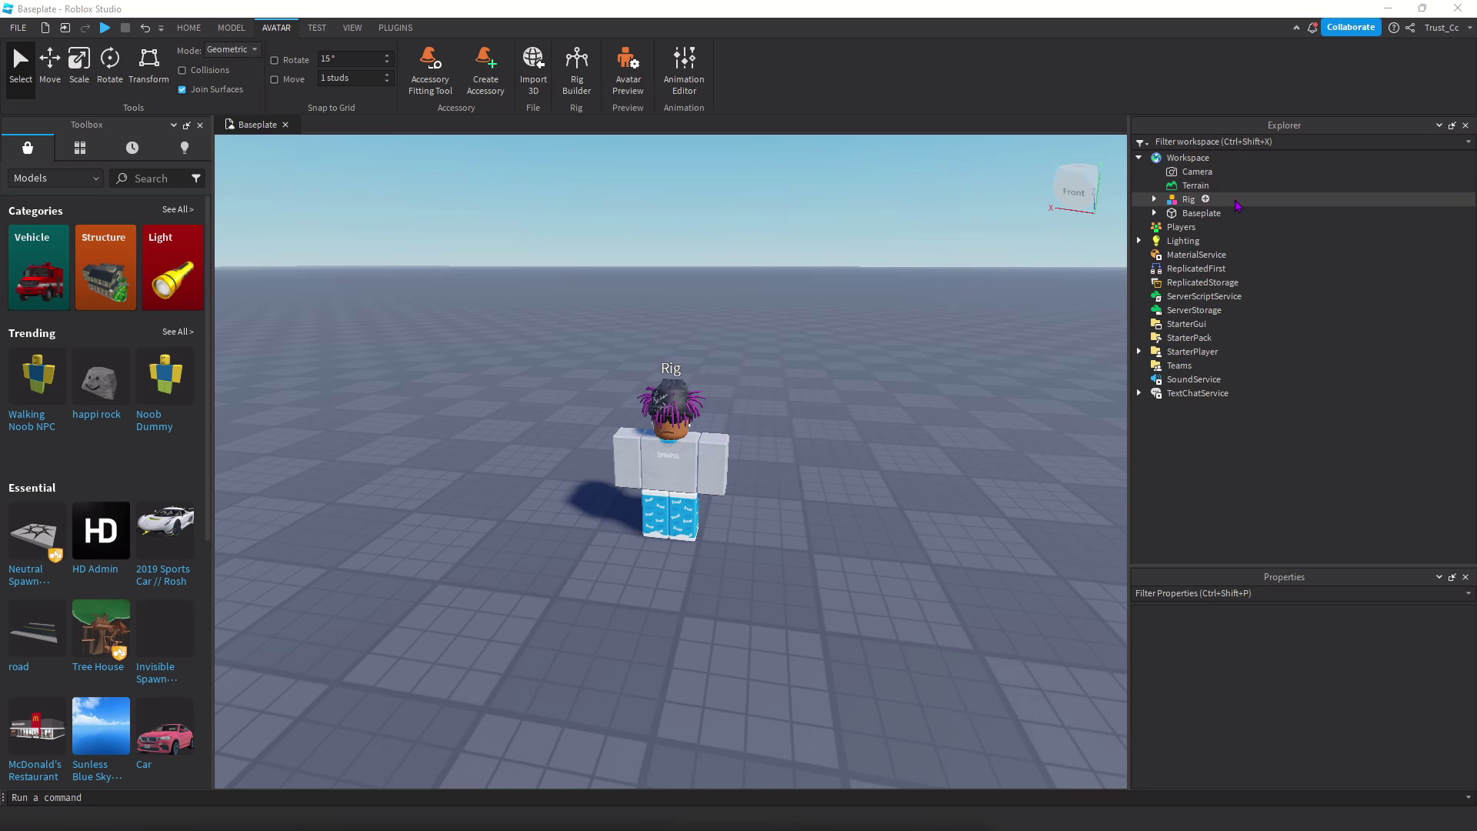
{"action": "left_click", "coordinate": [1235, 200]}
- Select Beanie Thumbnail, DiamondStudEarring, MeshPartAccessory and PurplePonyTailDreadlocks under Rig and Export Selection
{"action": "right_click", "coordinate": [1237, 203]}
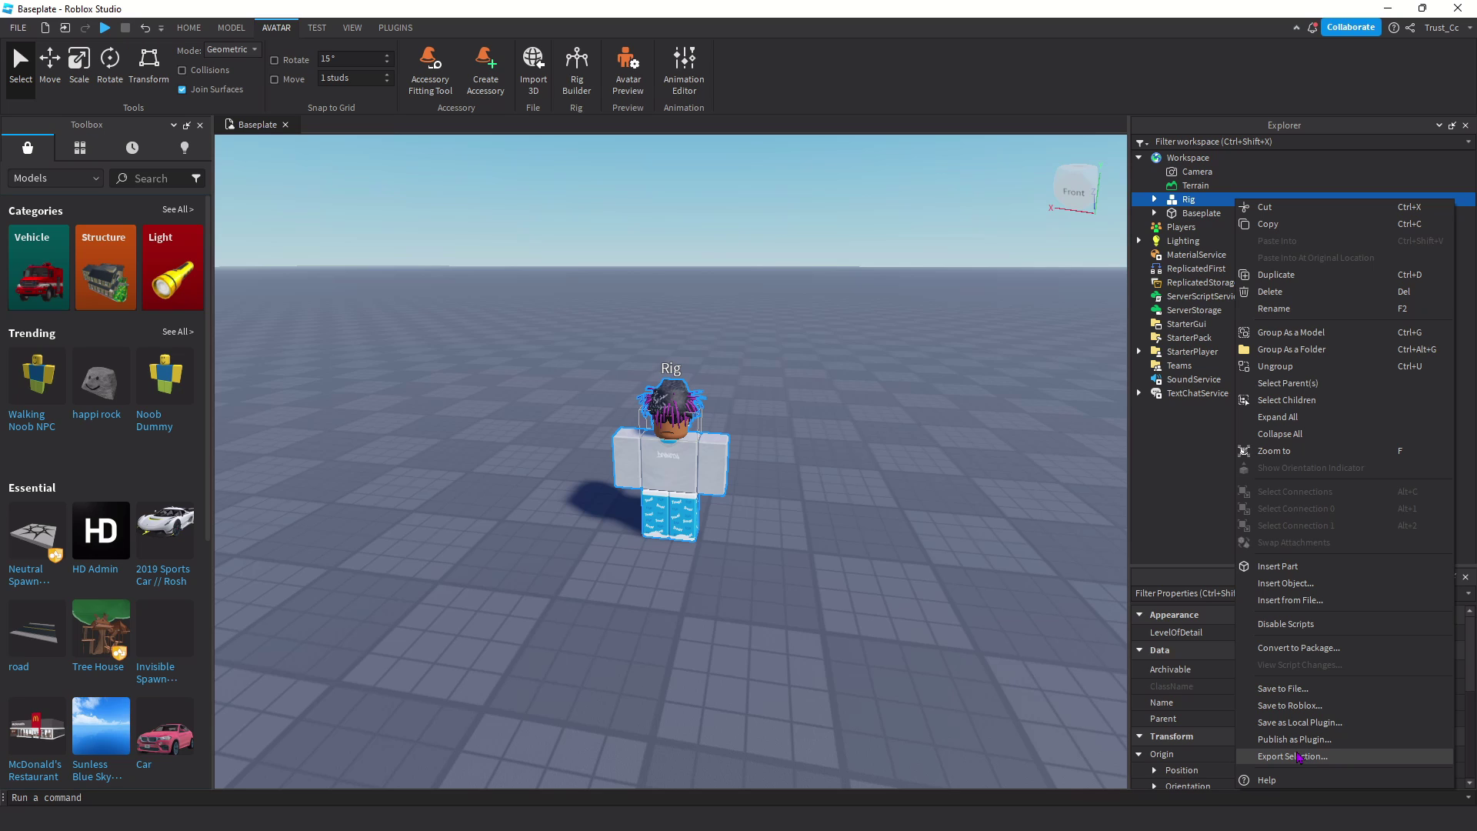
{"action": "left_click", "coordinate": [1185, 493]}
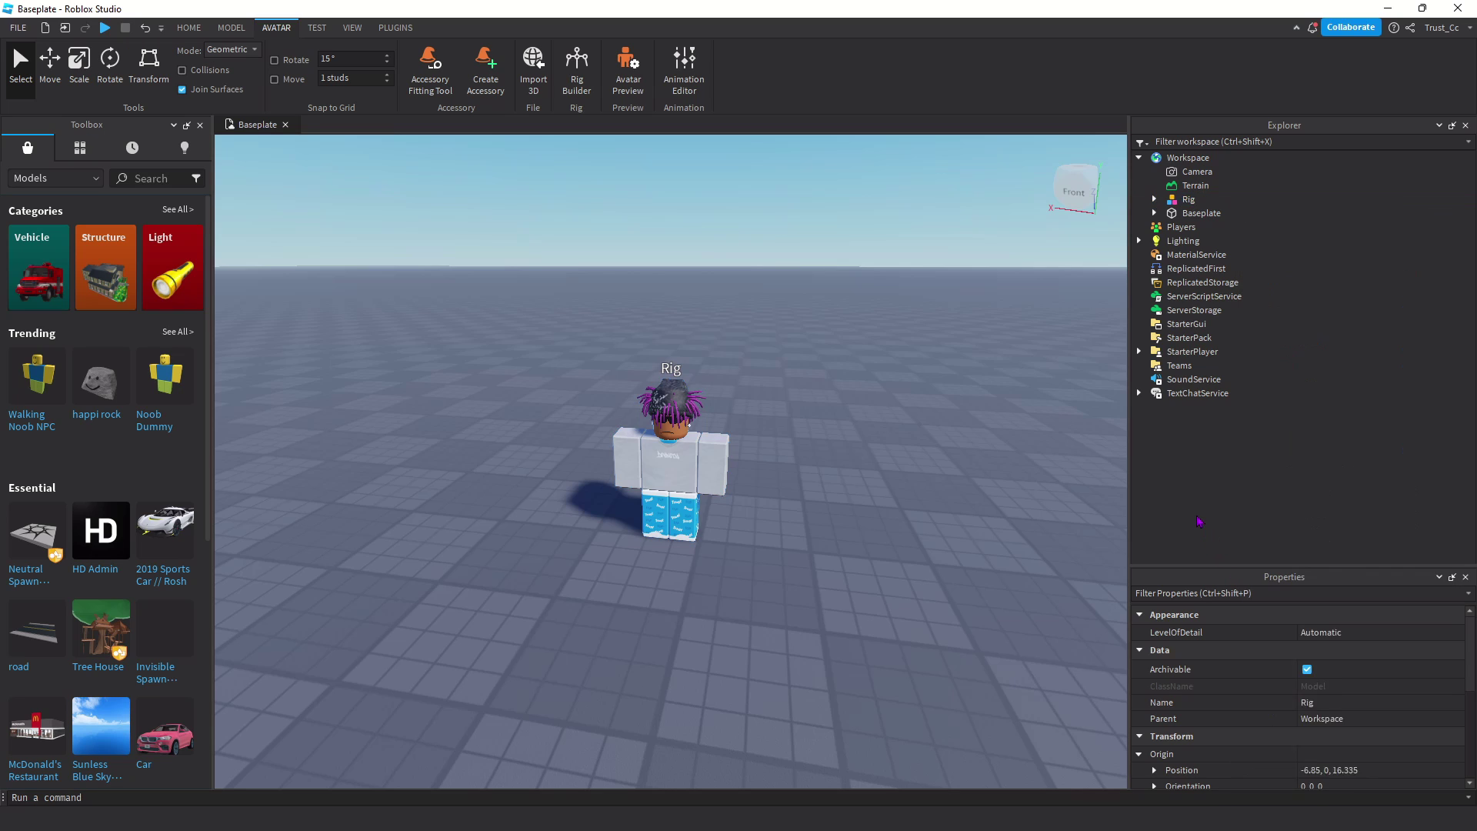
{"action": "left_click", "coordinate": [1154, 199]}
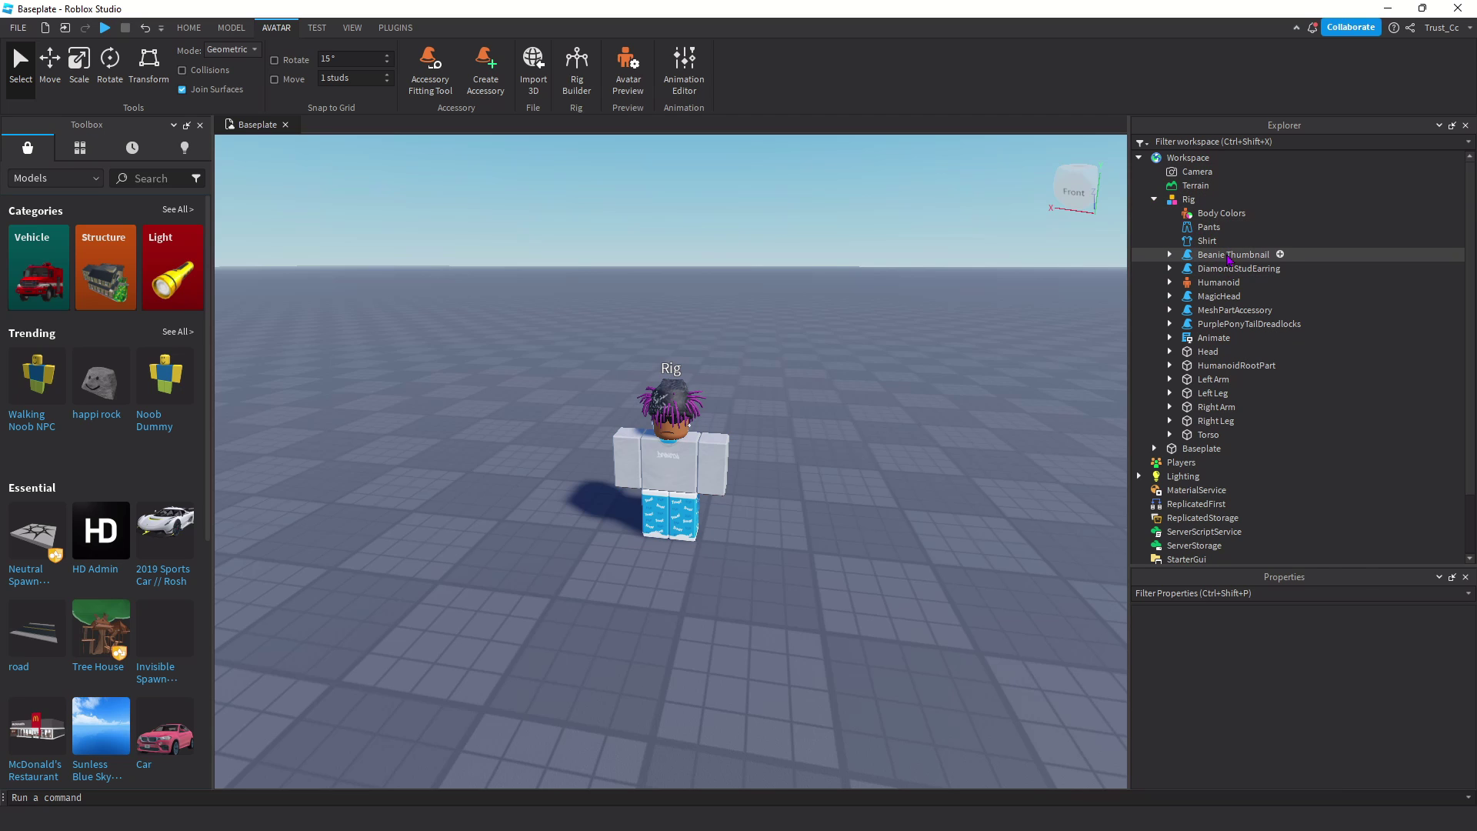
{"action": "left_click", "coordinate": [1229, 256]}
{"action": "left_click", "coordinate": [1231, 269], "text": "shift"}
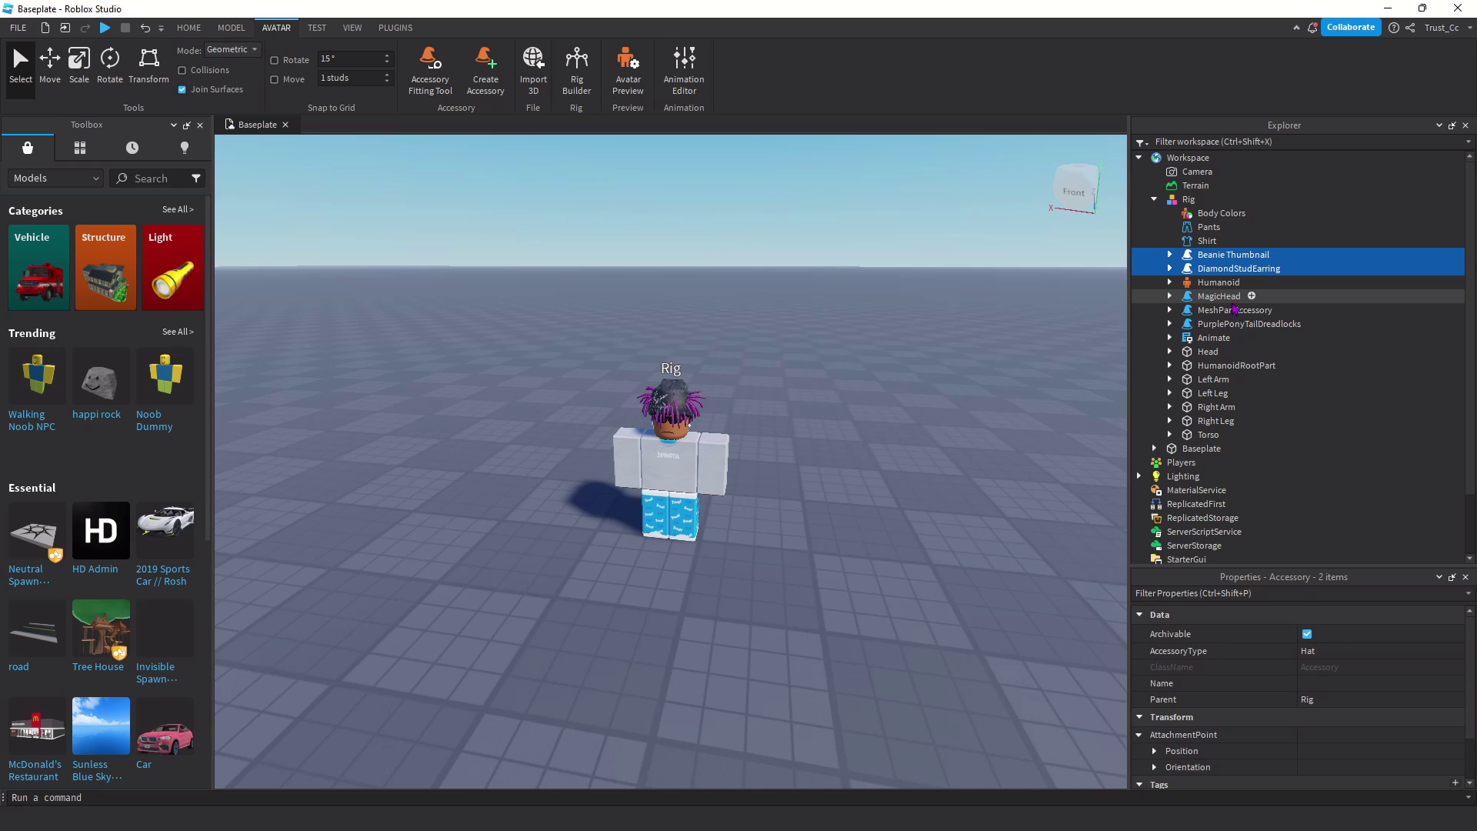
{"action": "left_click", "coordinate": [1248, 258]}
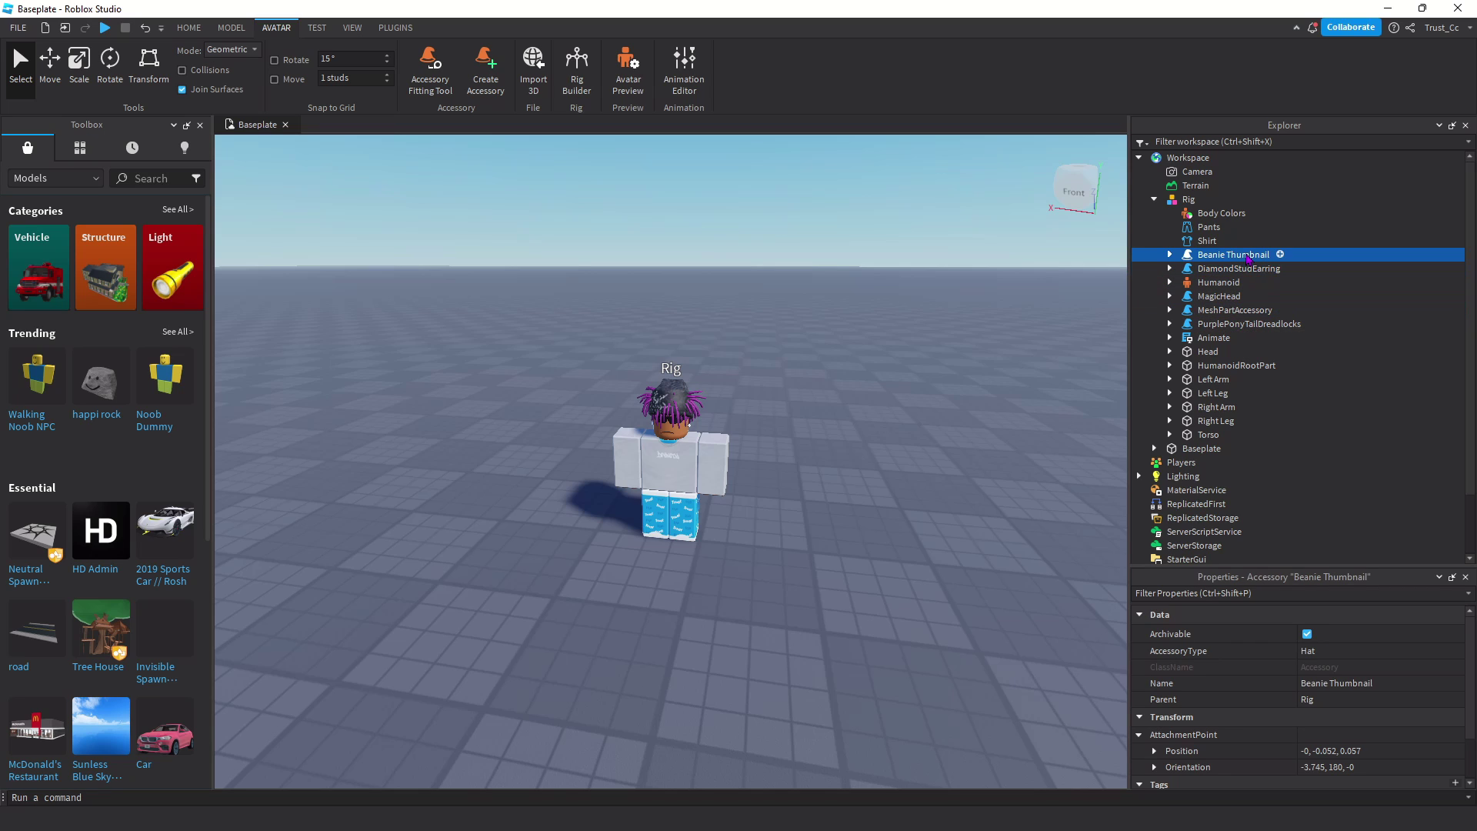
{"action": "left_click", "coordinate": [1281, 269]}
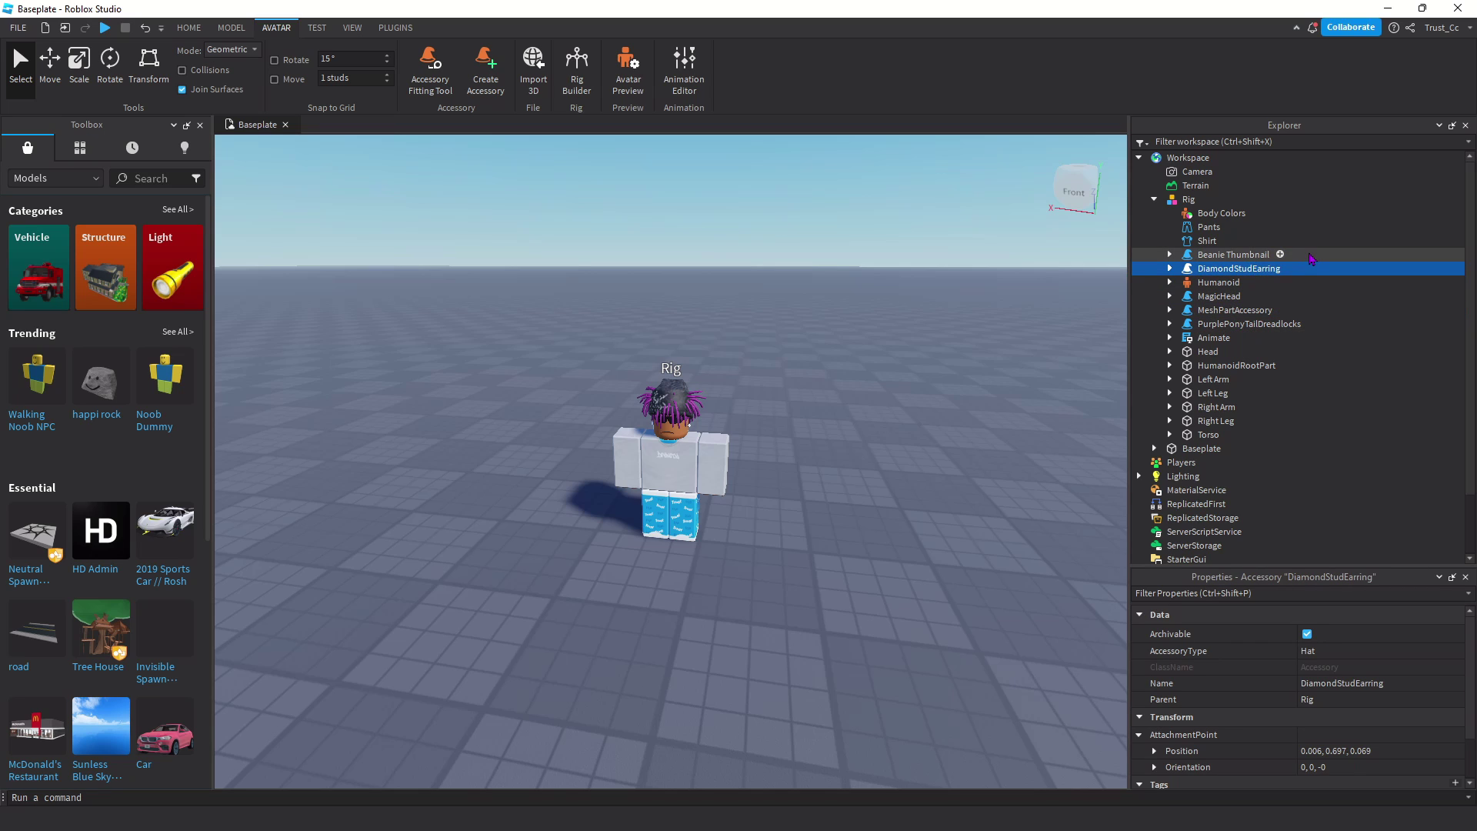
{"action": "left_click", "coordinate": [1311, 257], "text": "ctrl"}
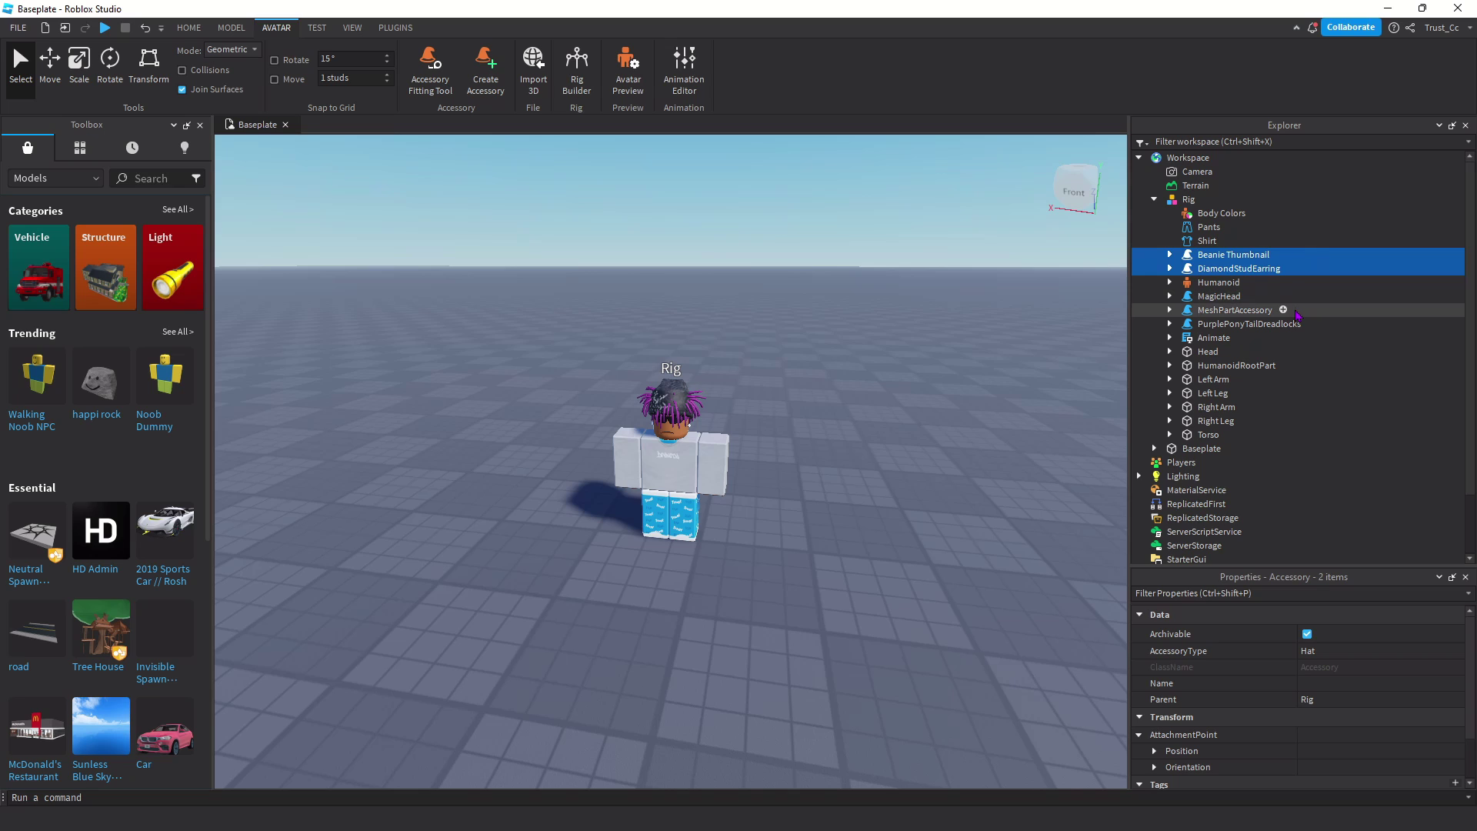
{"action": "left_click", "coordinate": [1297, 311], "text": "ctrl"}
{"action": "left_click", "coordinate": [1283, 324], "text": "ctrl"}
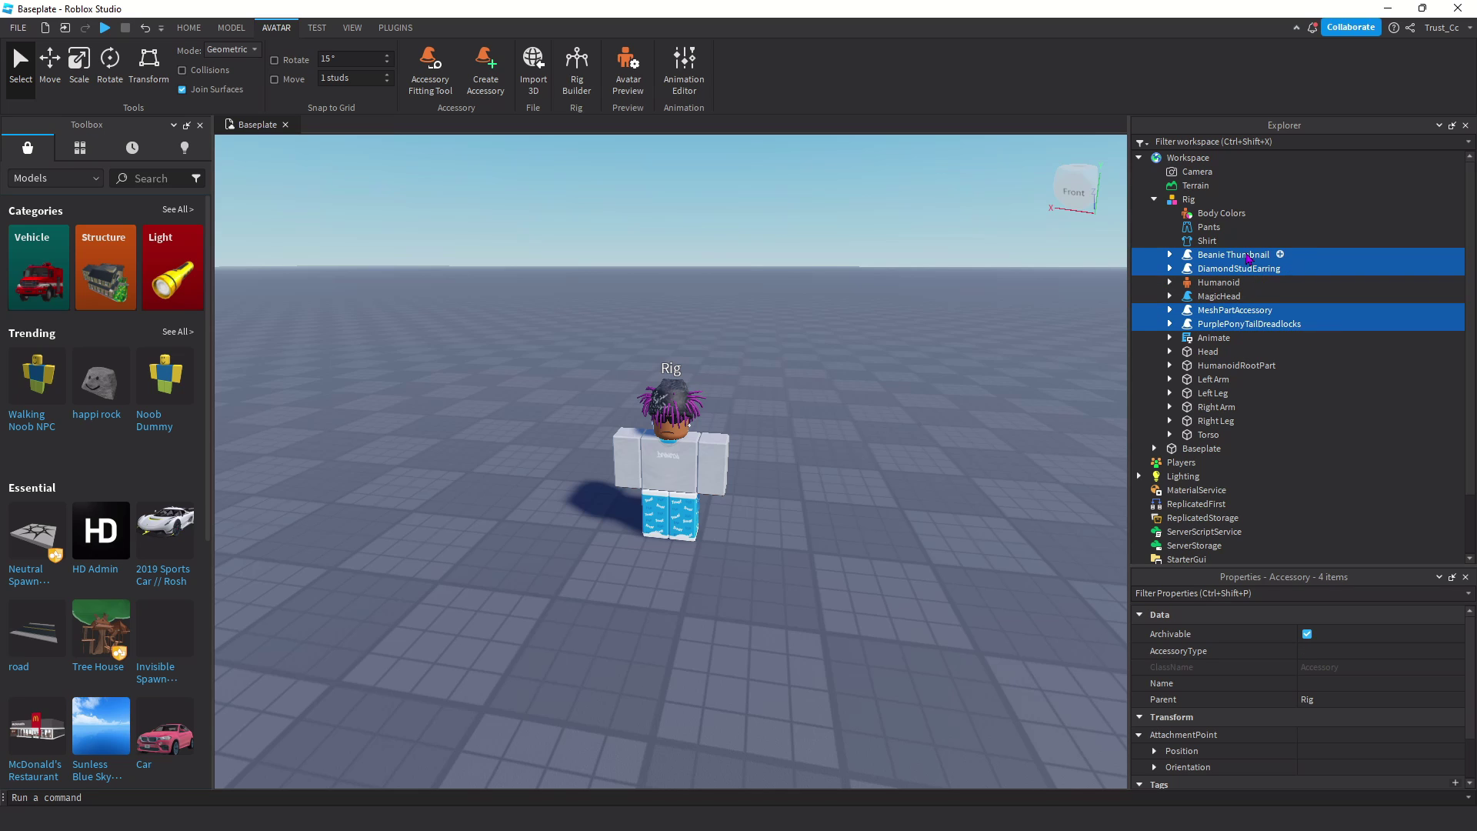
{"action": "right_click", "coordinate": [1245, 257]}
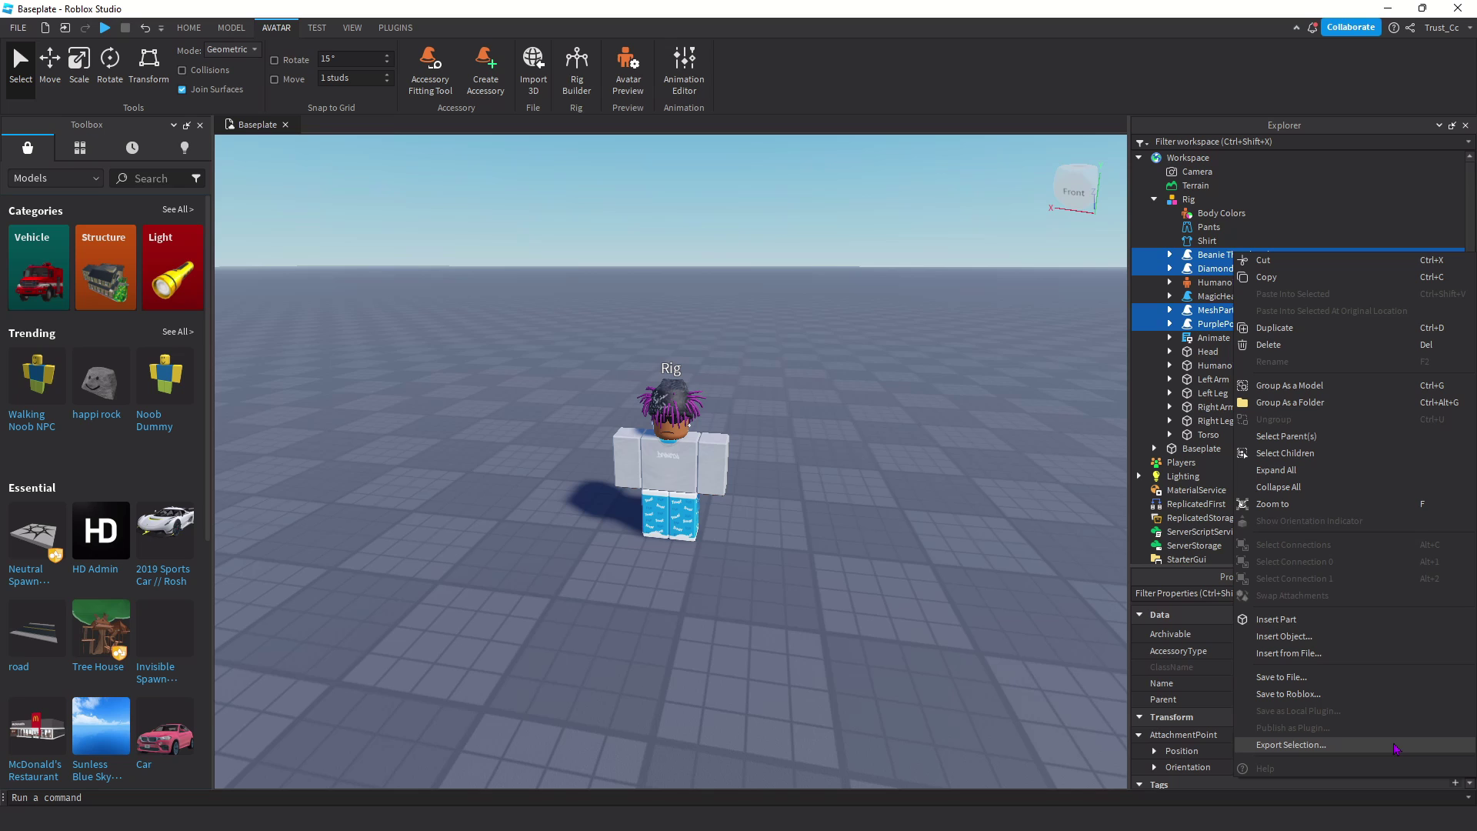
{"action": "left_click", "coordinate": [1396, 745]}
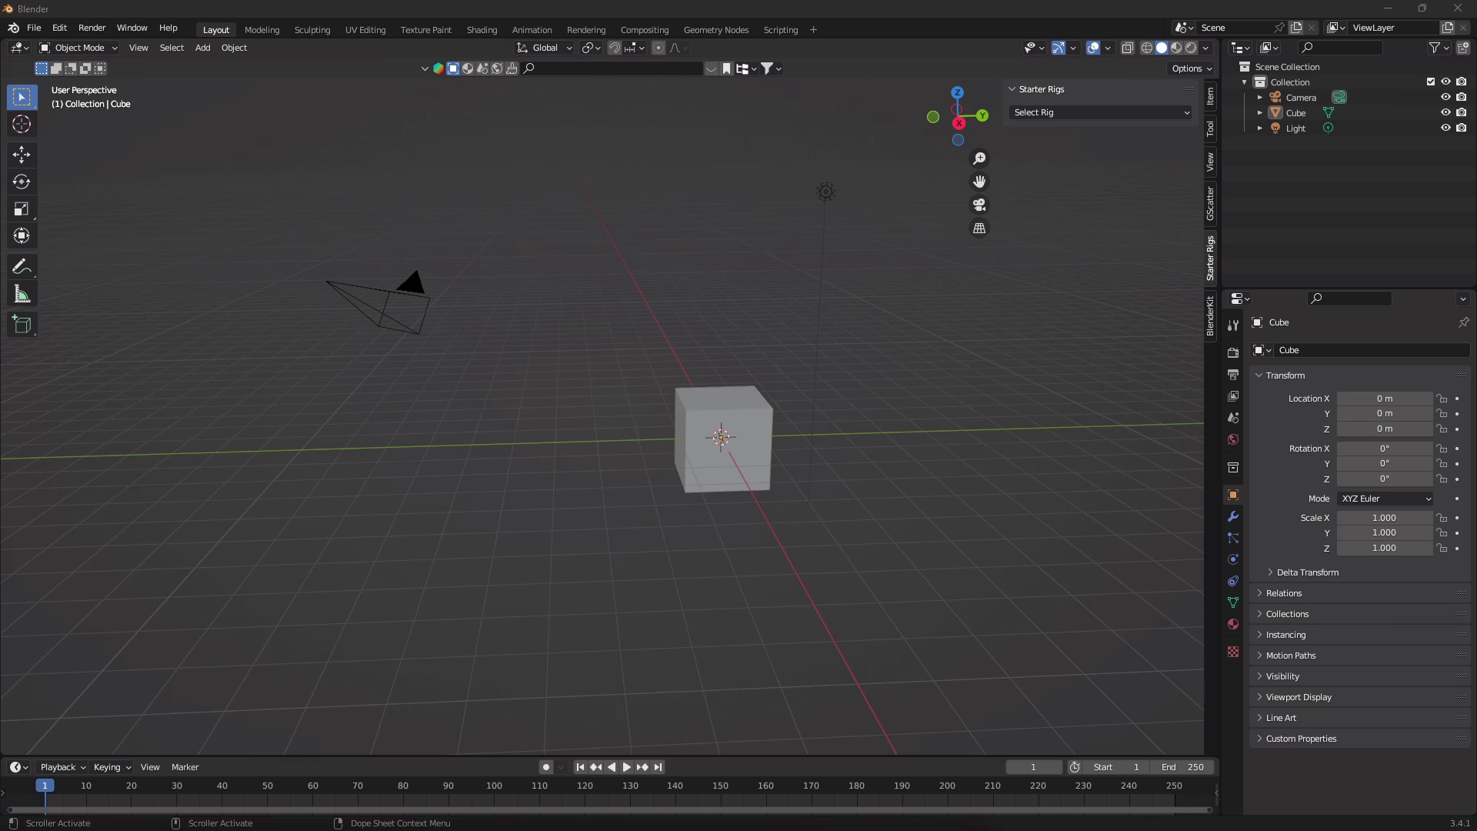
{"action": "left_click", "coordinate": [59, 28]}
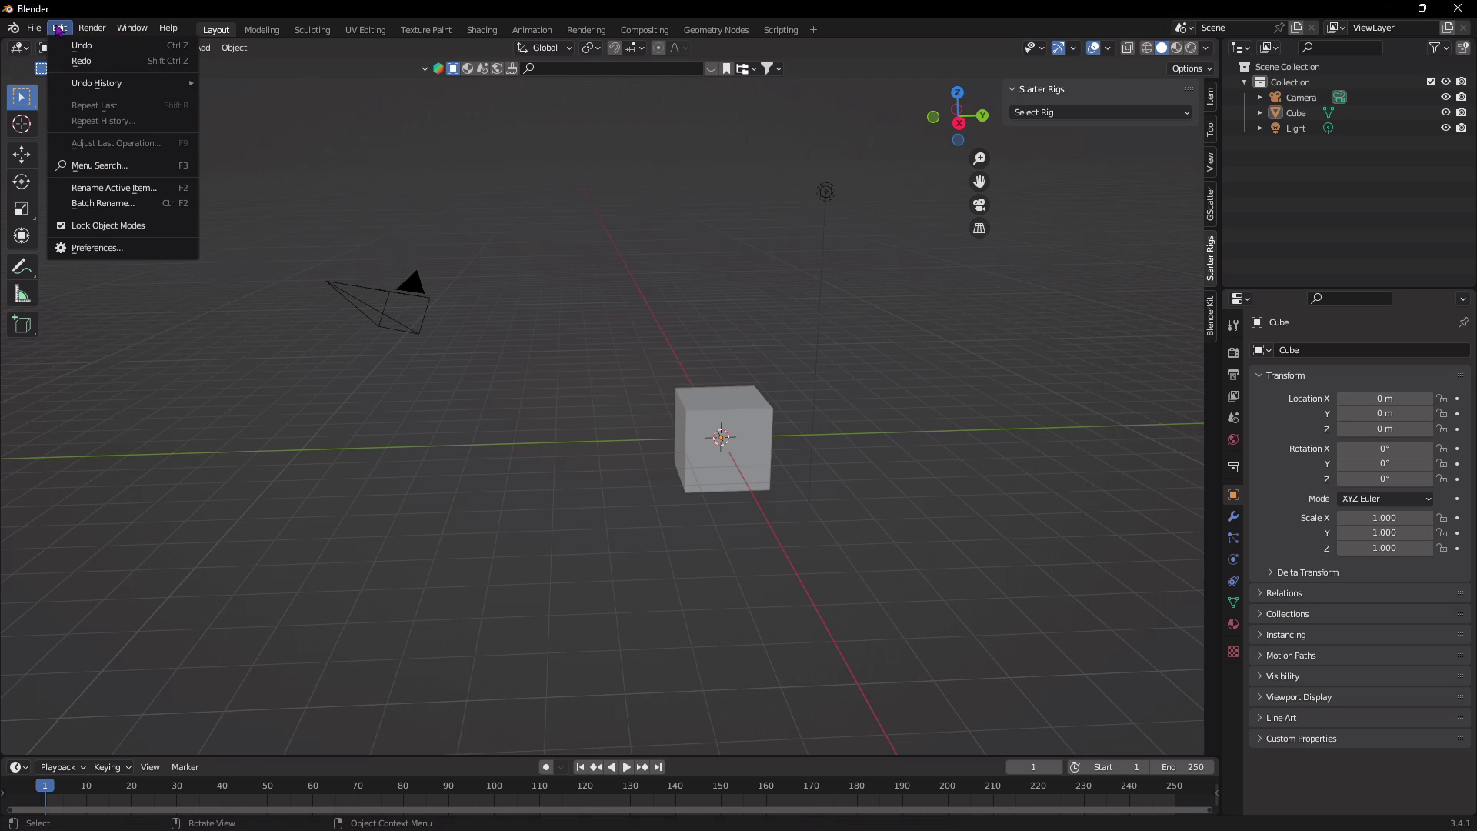
{"action": "left_click", "coordinate": [97, 247]}
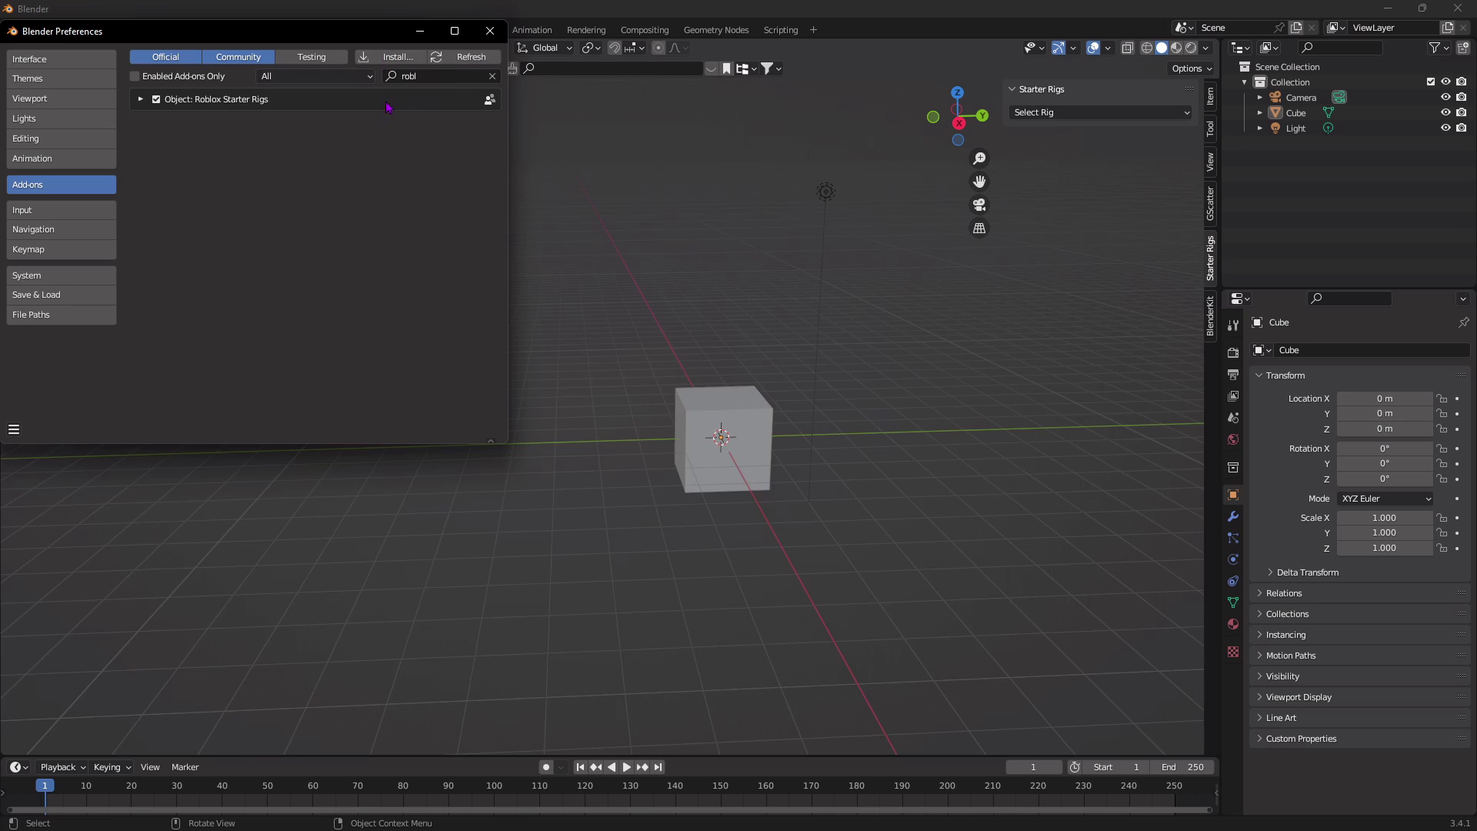
{"action": "left_click", "coordinate": [430, 79]}
{"action": "key", "text": "Return"}
{"action": "key", "text": "alt+F4"}
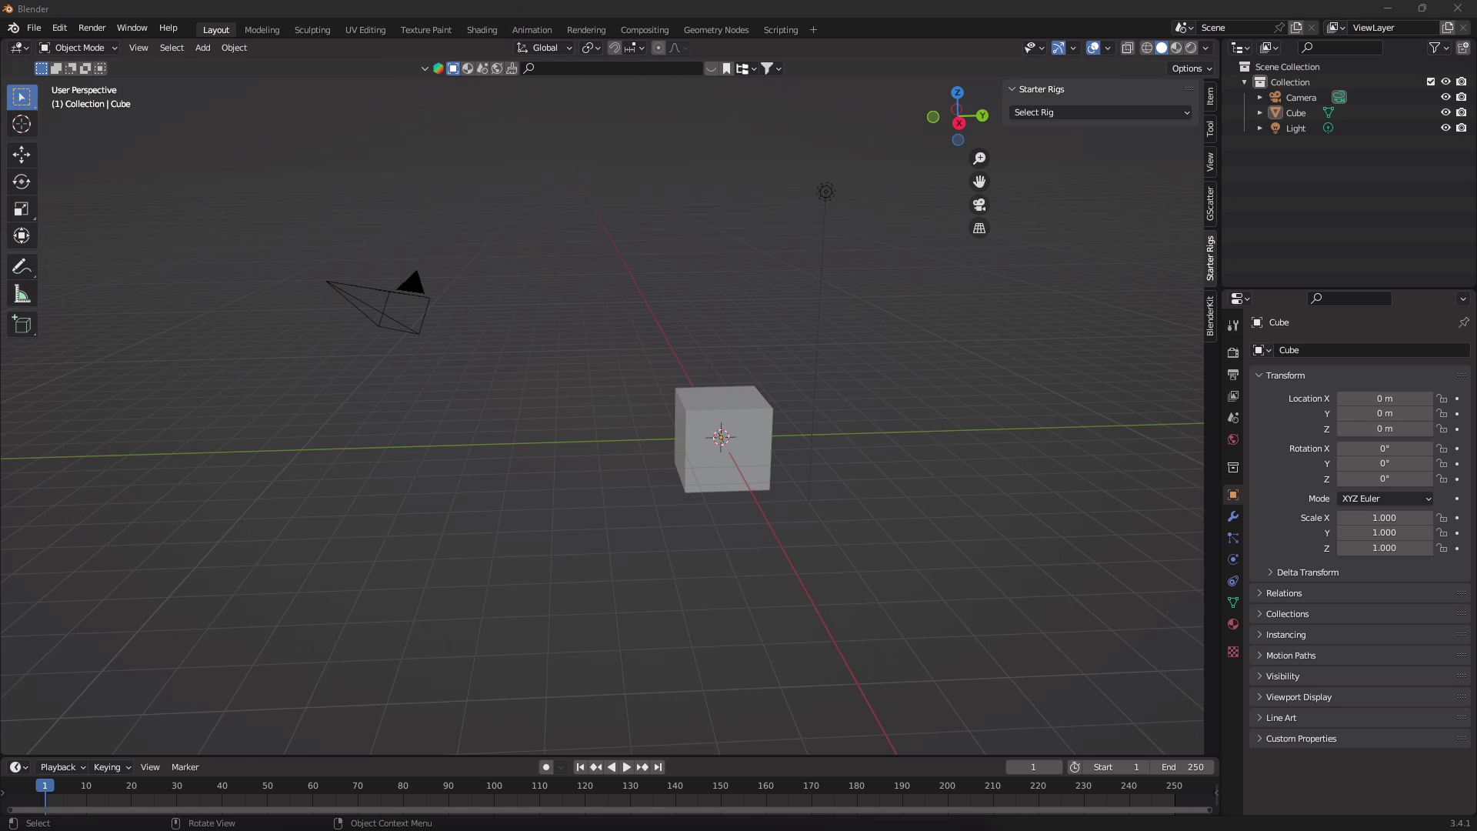
{"action": "left_click_drag", "start_coordinate": [895, 588], "coordinate": [437, 185]}
- Delete the default camera, cube and light, then show the Starter Rigs Select Rig list
{"action": "right_click", "coordinate": [757, 394]}
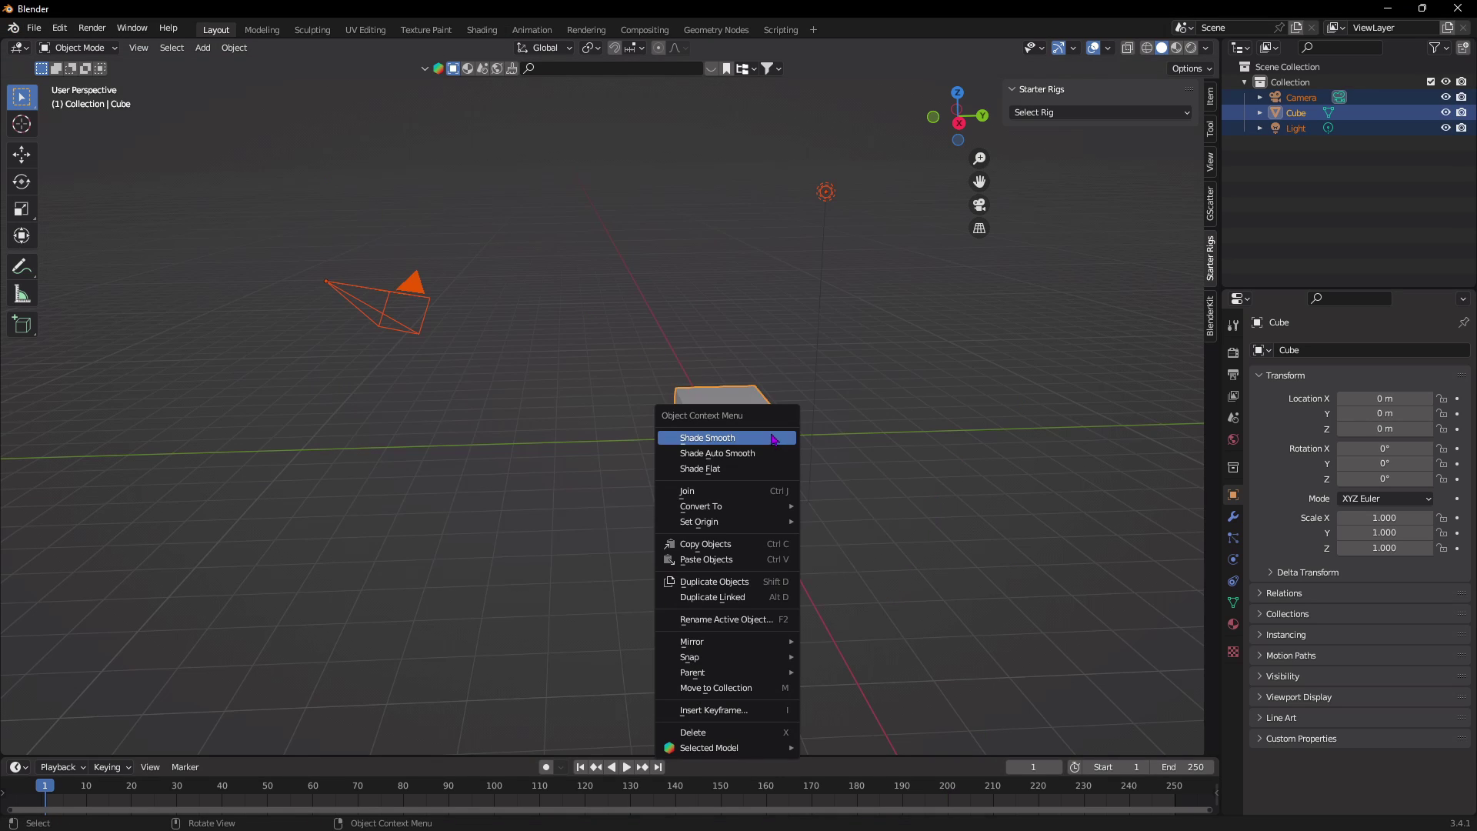
{"action": "left_click", "coordinate": [737, 732]}
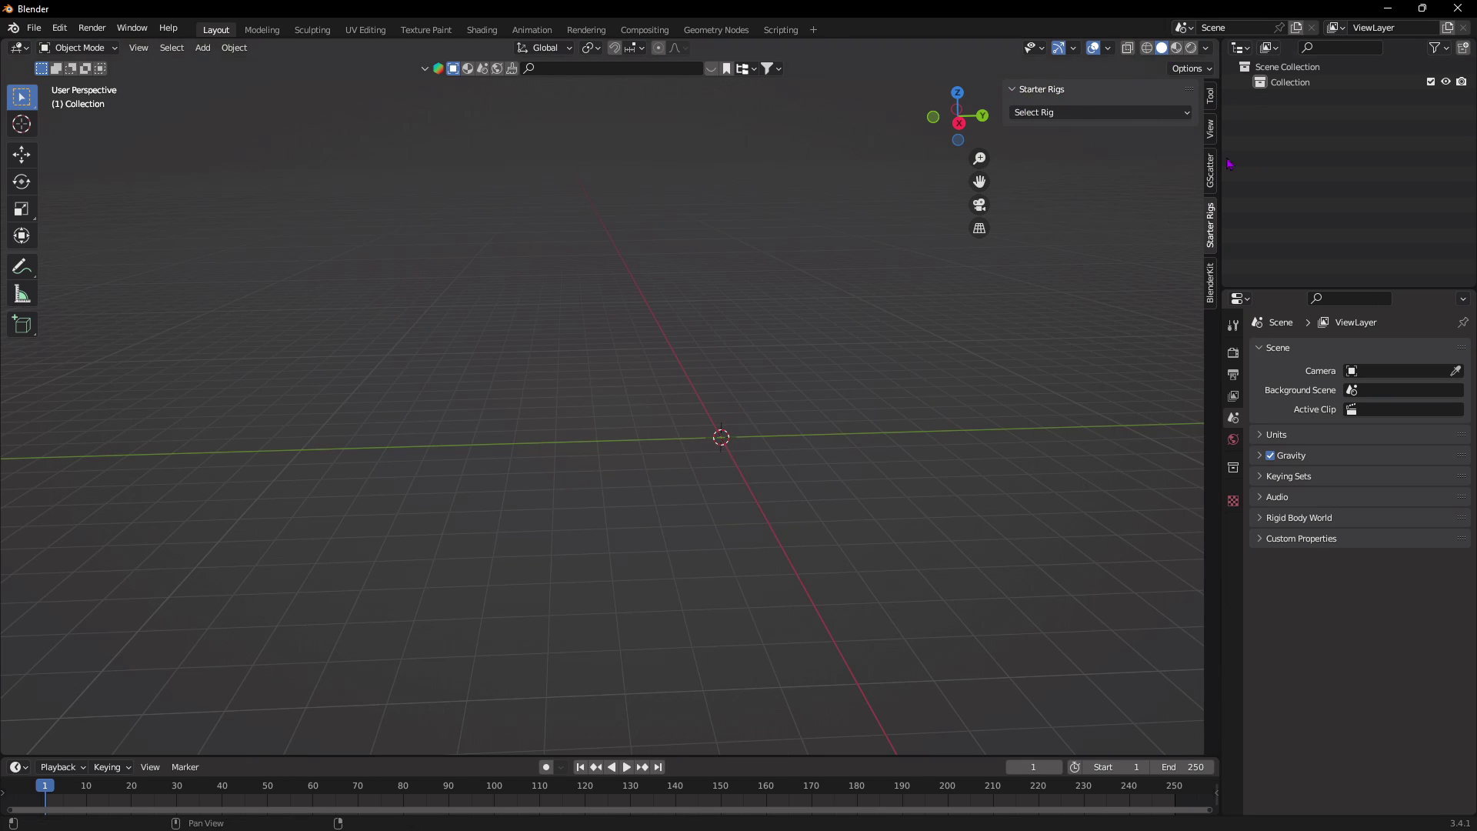
{"action": "left_click_drag", "start_coordinate": [1001, 93], "coordinate": [1235, 120]}
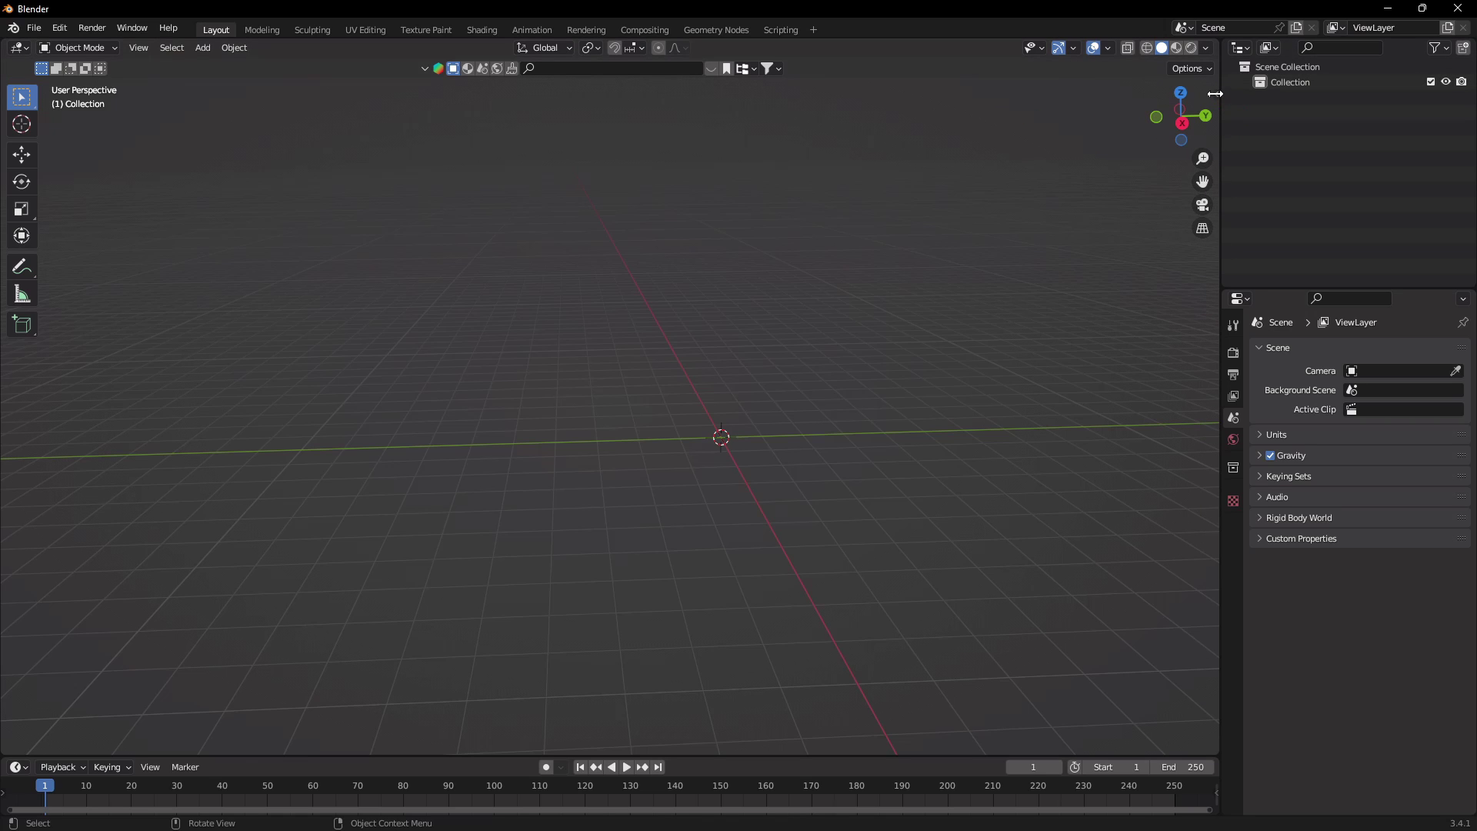
{"action": "left_click", "coordinate": [1215, 95]}
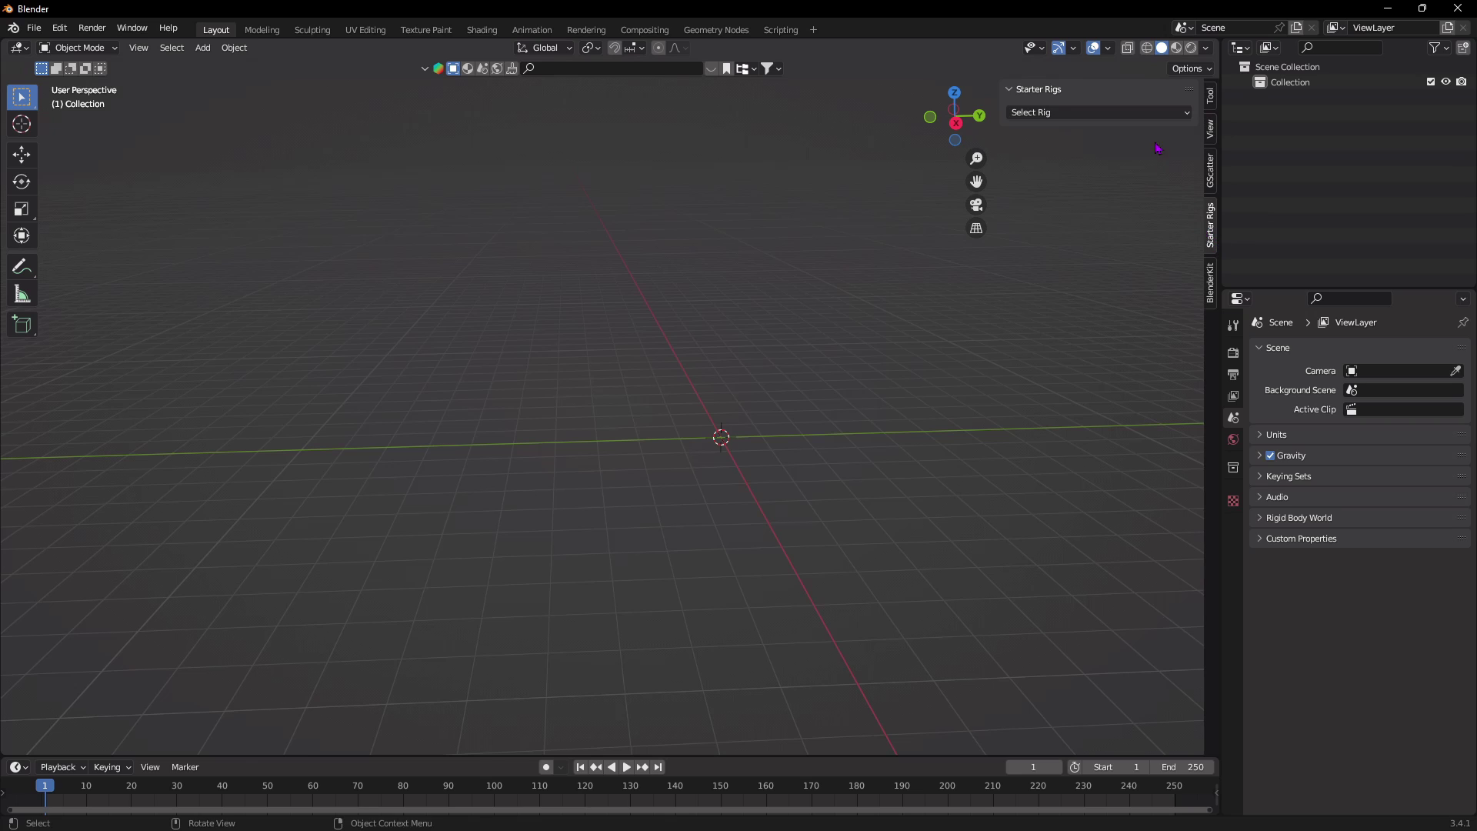
{"action": "left_click", "coordinate": [1140, 114]}
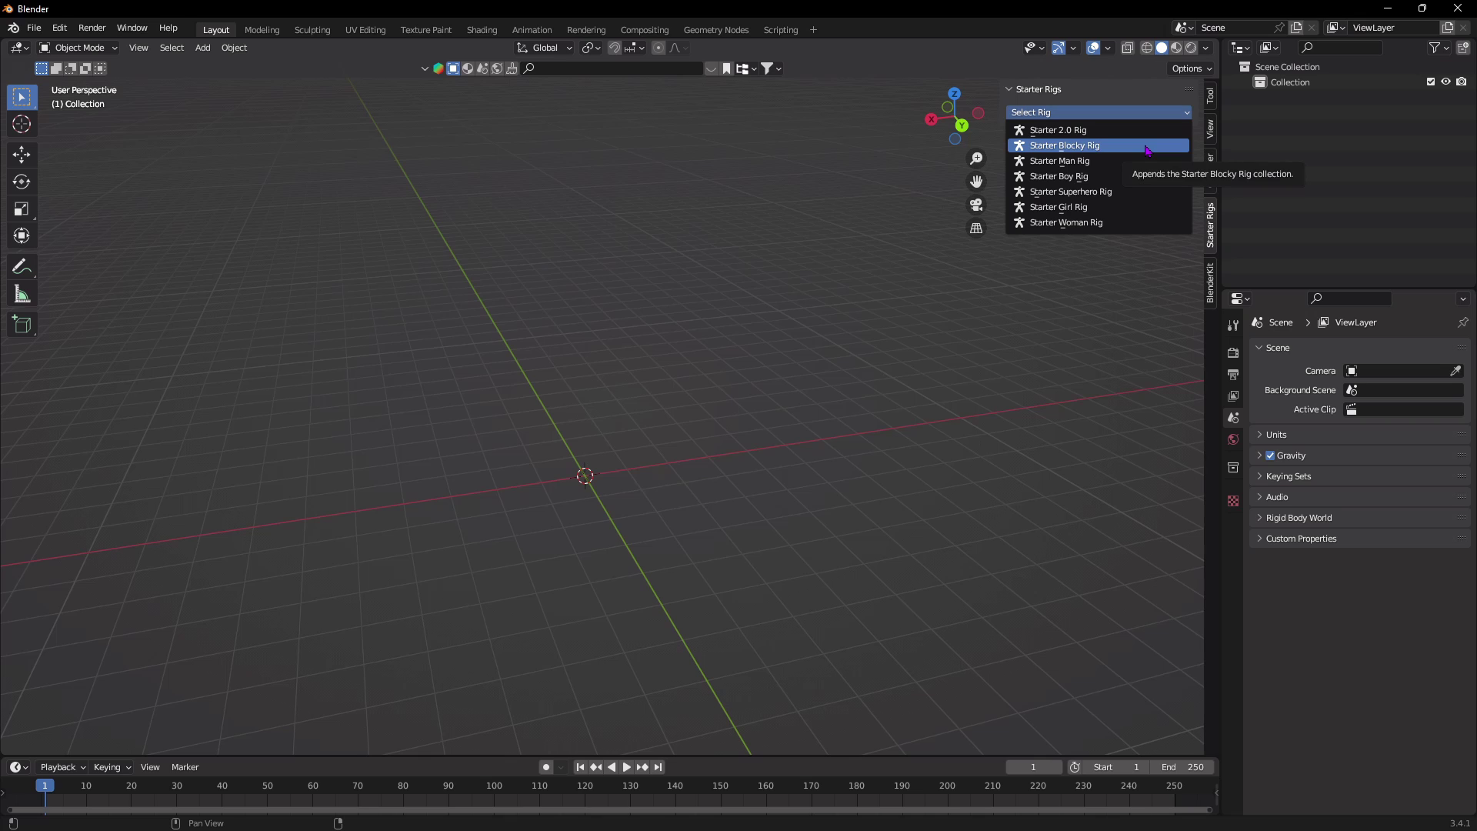
- Add the Starter Blocky Rig, switch to Material Preview shading, and orbit to a front view
{"action": "left_click", "coordinate": [1144, 146]}
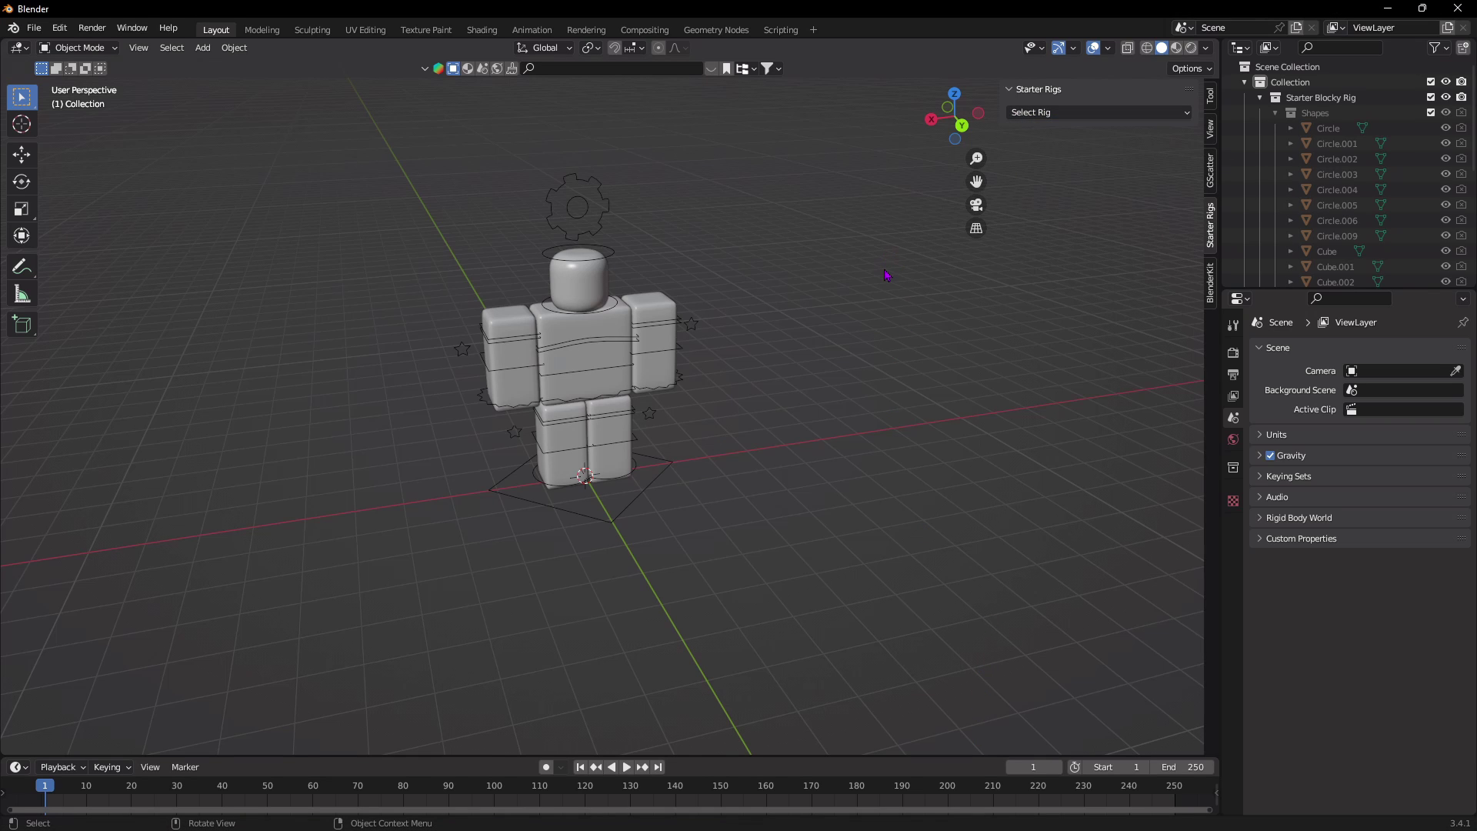
{"action": "middle_click_drag", "start_coordinate": [886, 274], "coordinate": [908, 273]}
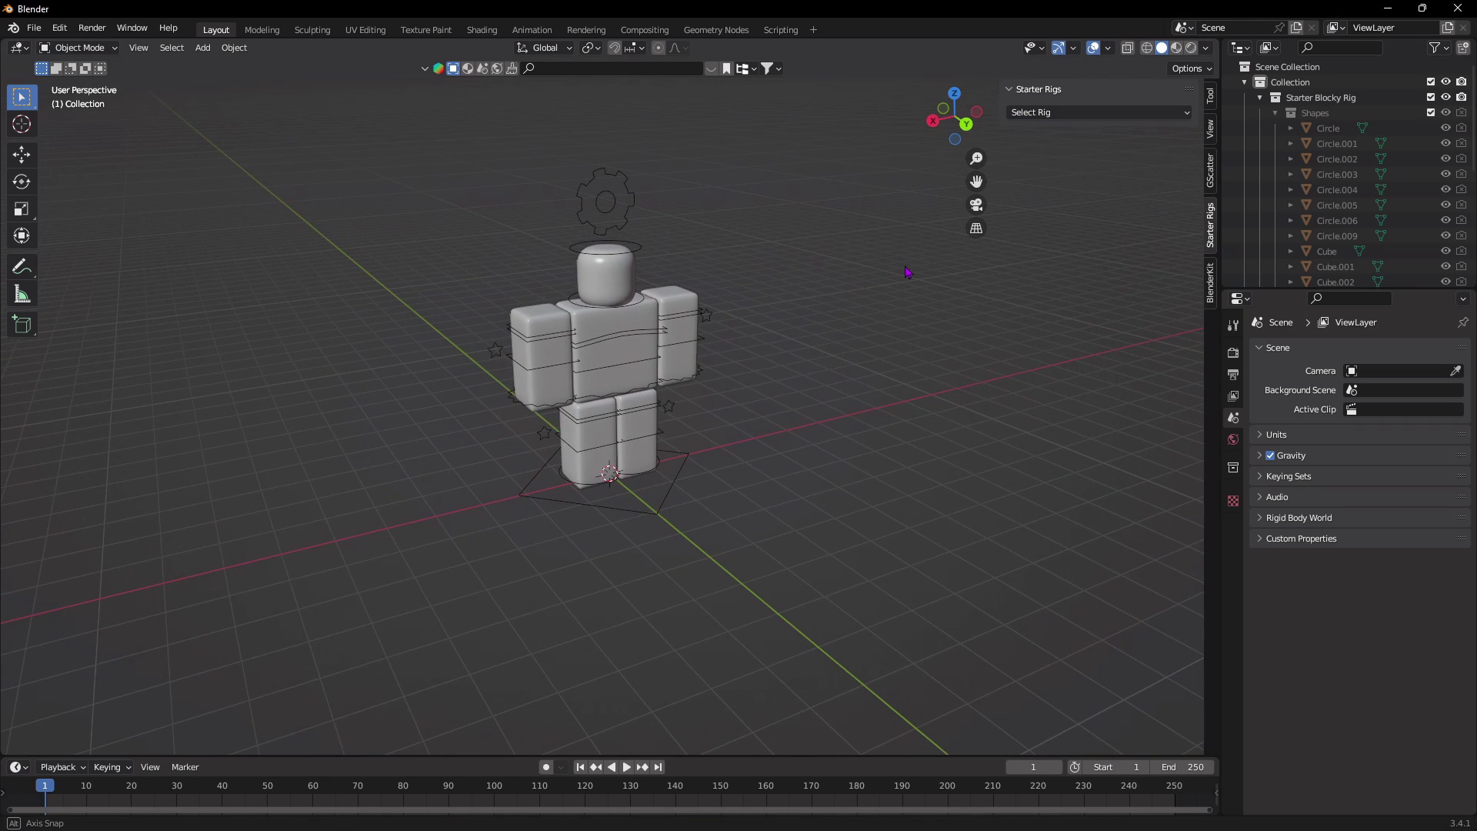
{"action": "left_click", "coordinate": [1178, 50]}
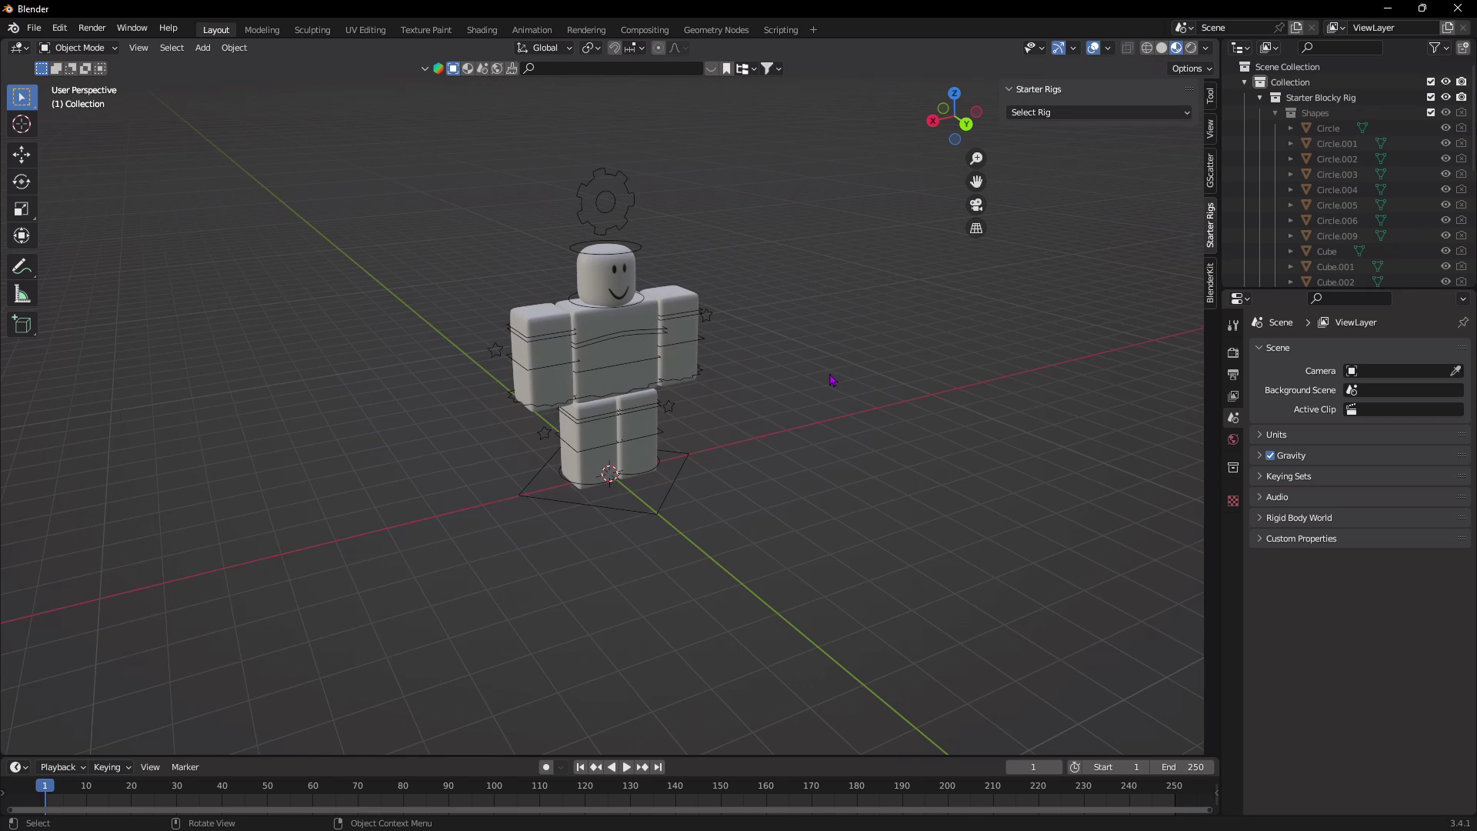
{"action": "middle_click_drag", "start_coordinate": [992, 235], "coordinate": [806, 371]}
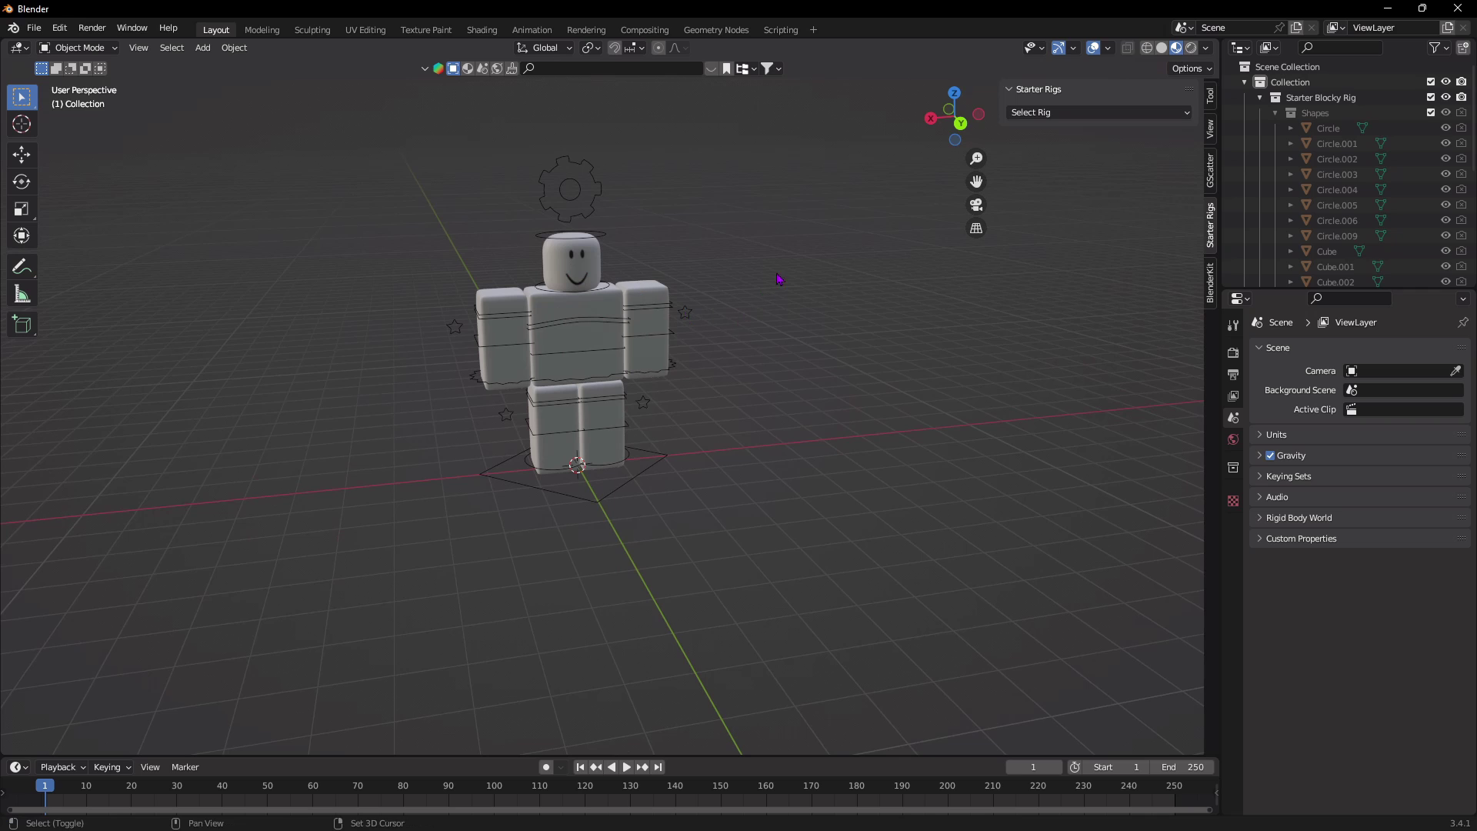
{"action": "middle_click_drag", "start_coordinate": [727, 318], "coordinate": [941, 342], "text": "shift"}
{"action": "middle_click_drag", "start_coordinate": [733, 348], "coordinate": [866, 301]}
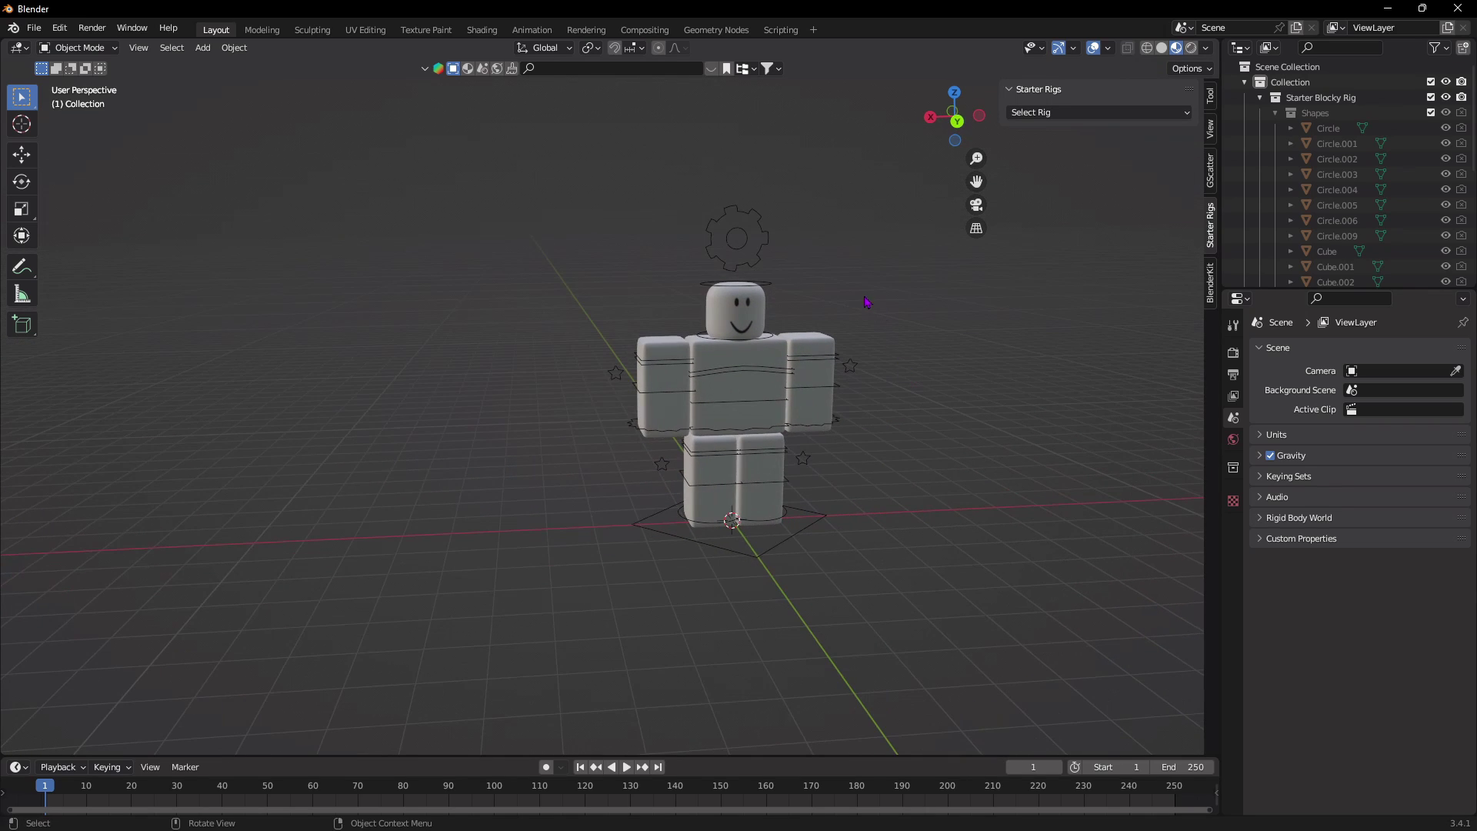
{"action": "middle_click_drag", "start_coordinate": [986, 337], "coordinate": [967, 337]}
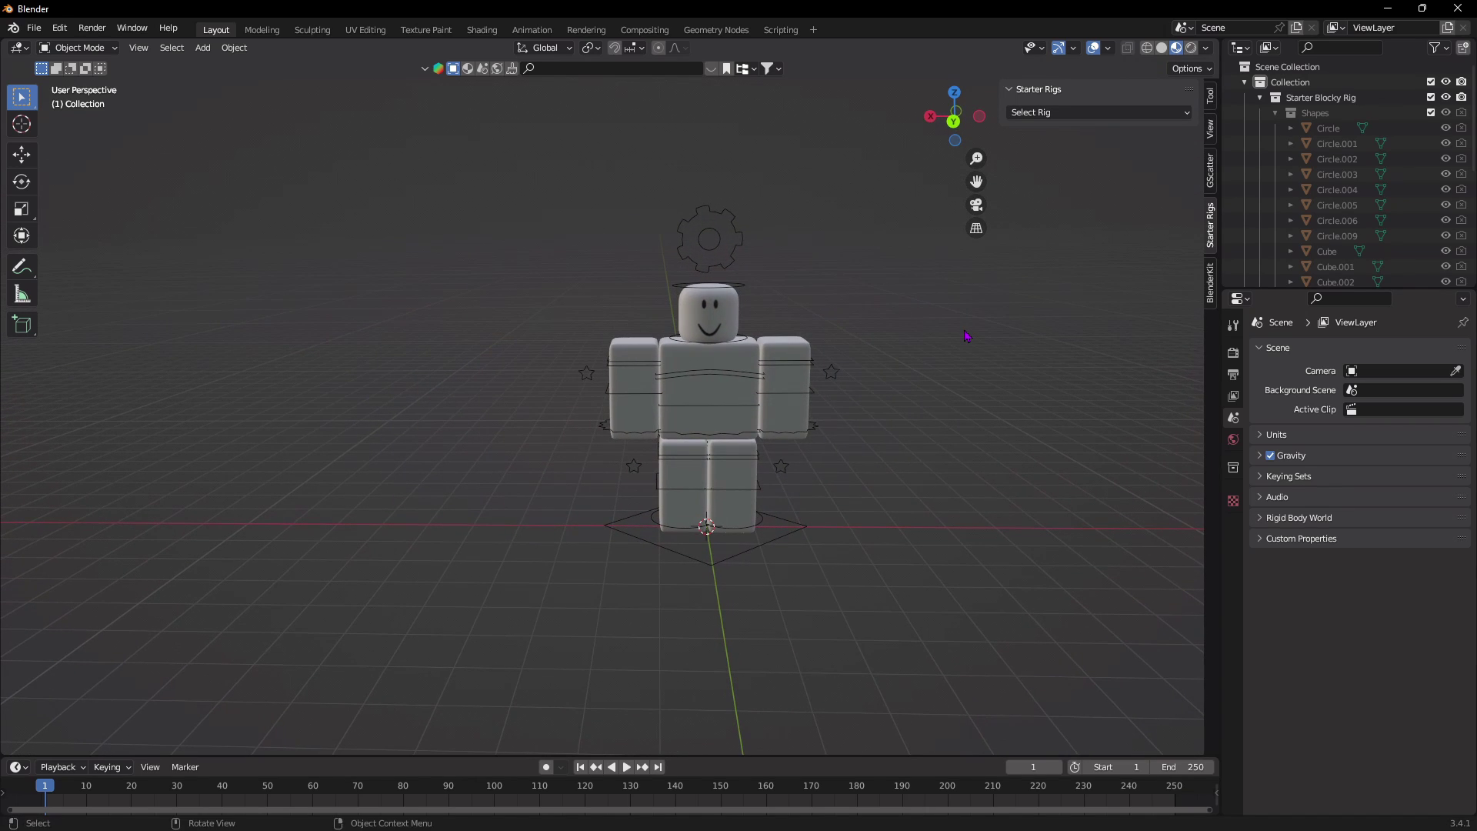
- In the Shading workspace, replace the Main Texture node's image with Handle2_diff.png
{"action": "left_click", "coordinate": [493, 32]}
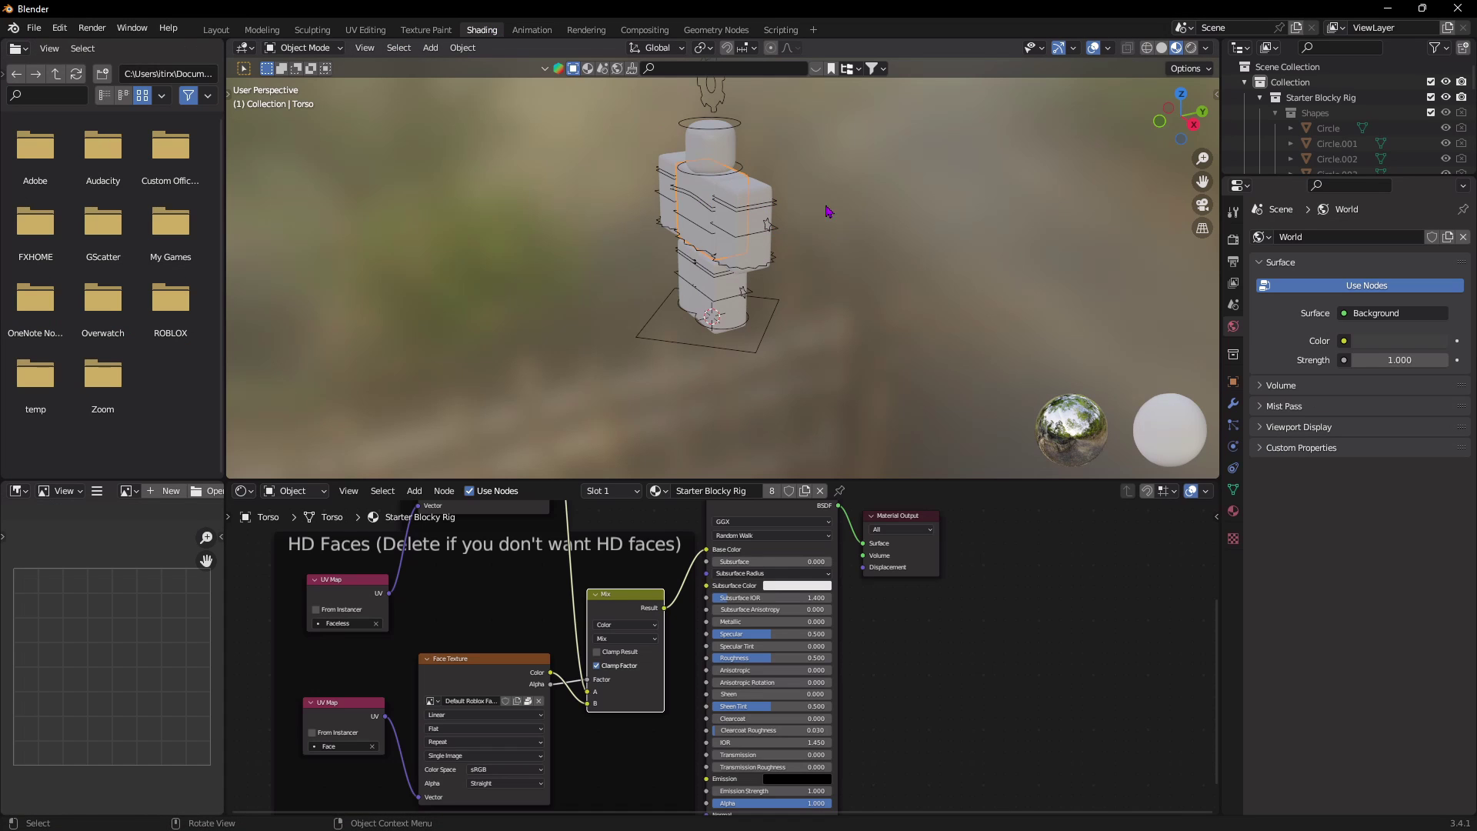
{"action": "mouse_move", "coordinate": [816, 212]}
{"action": "middle_mouse_down"}
{"action": "mouse_move", "coordinate": [859, 208]}
{"action": "mouse_move", "coordinate": [738, 191]}
{"action": "middle_mouse_up"}
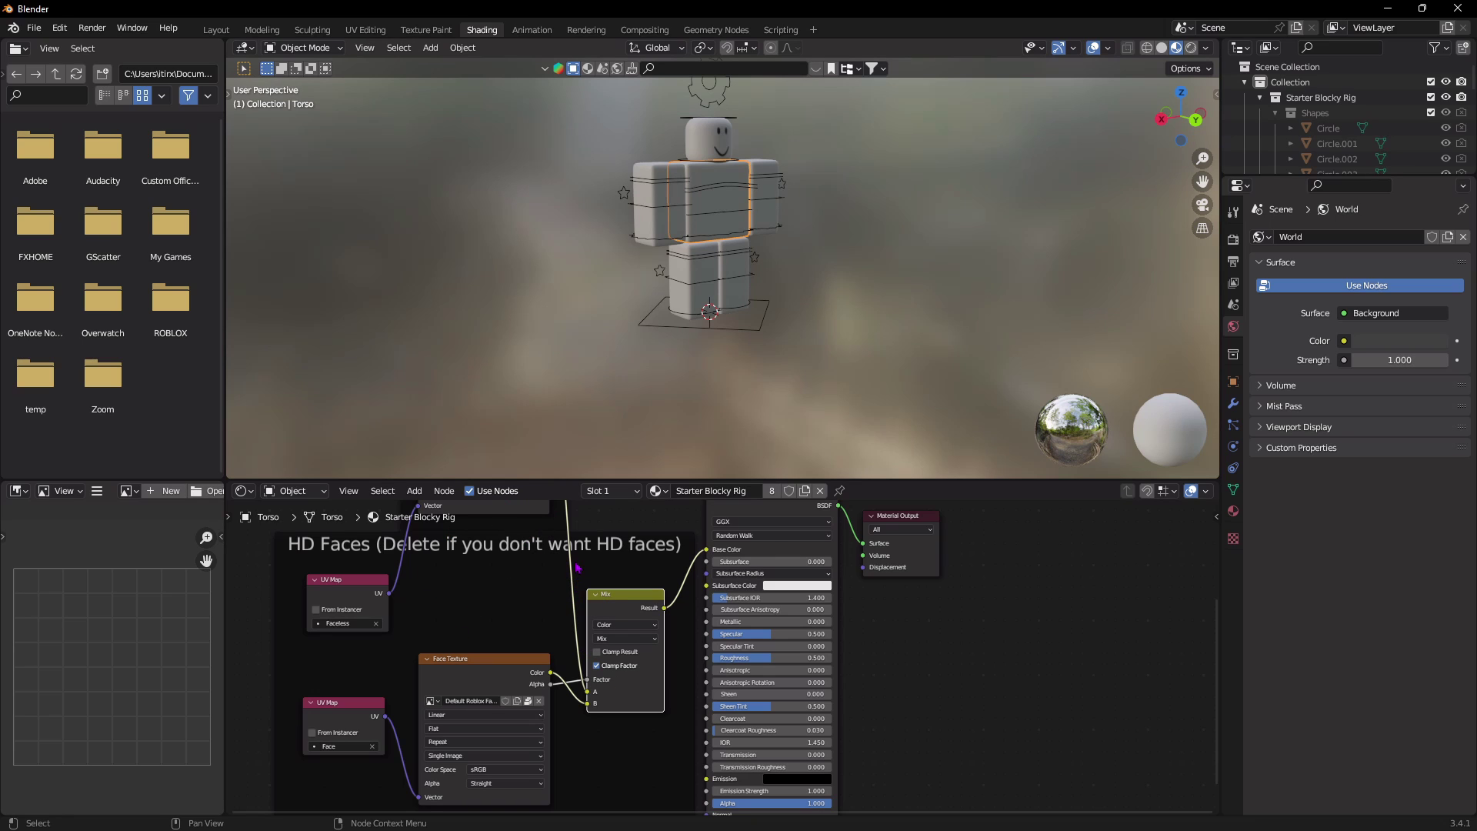
{"action": "middle_click_drag", "start_coordinate": [577, 567], "coordinate": [691, 759]}
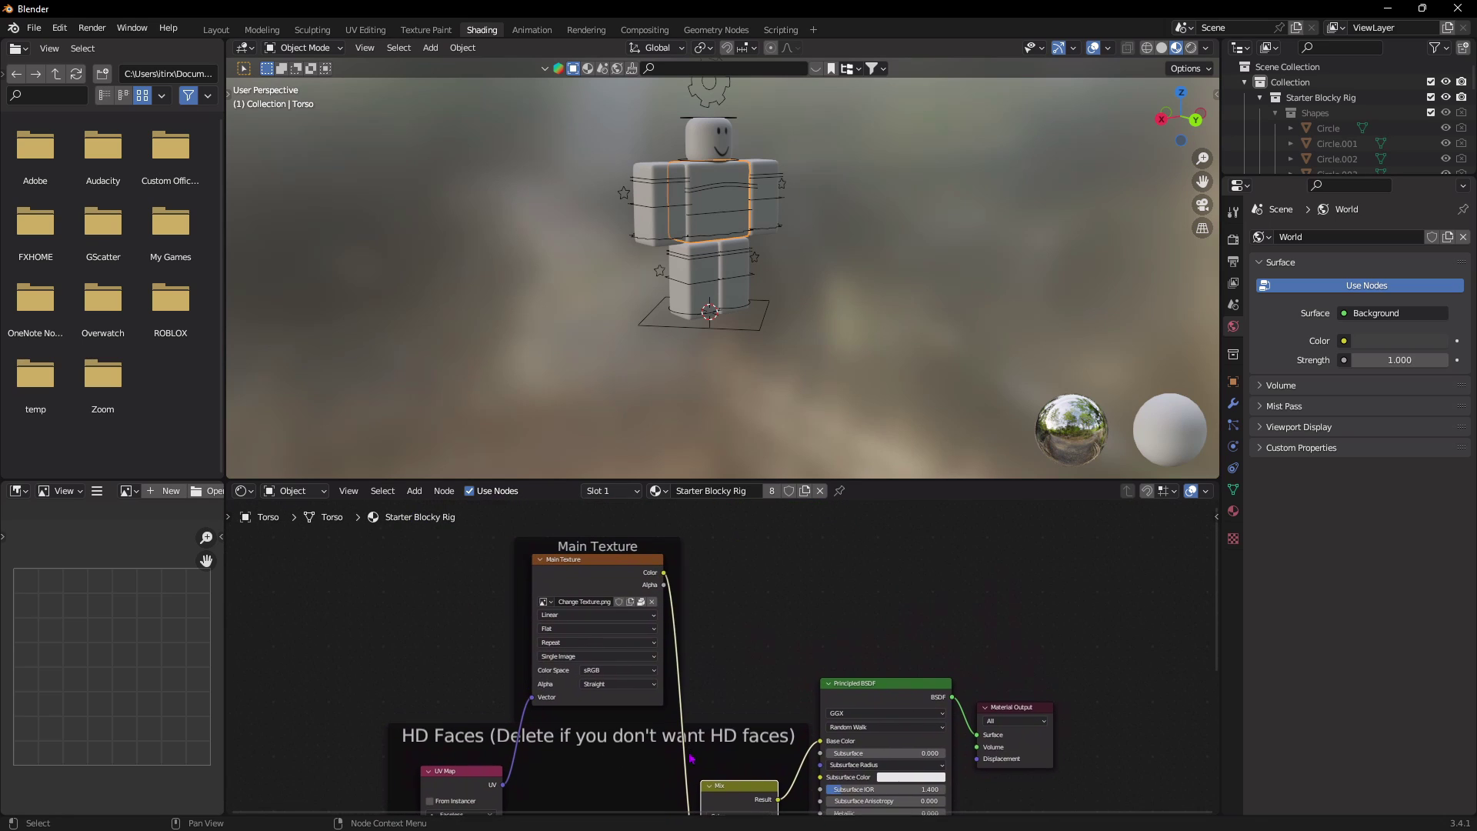
{"action": "left_click", "coordinate": [652, 603]}
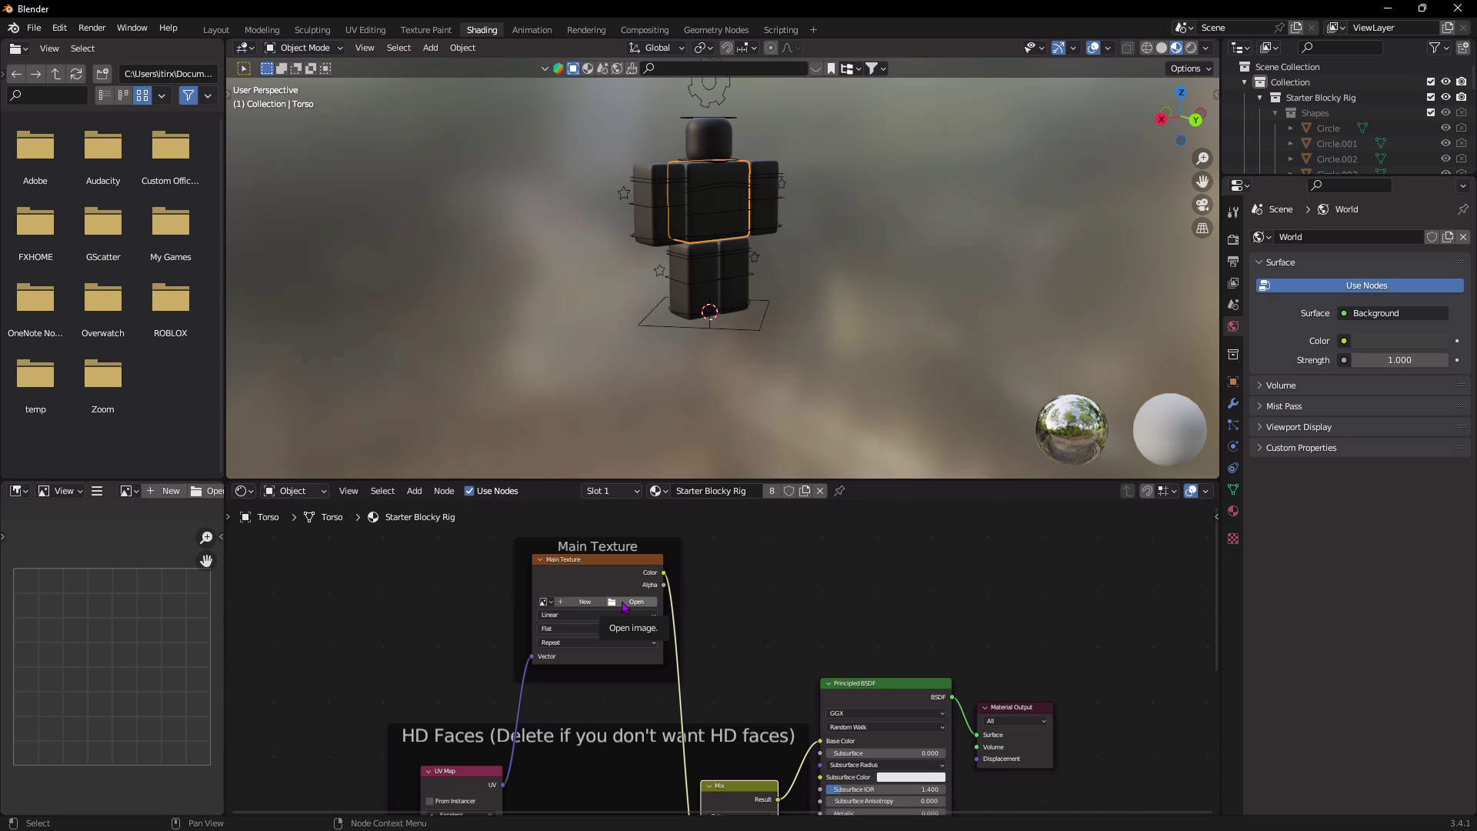
{"action": "left_click", "coordinate": [625, 602]}
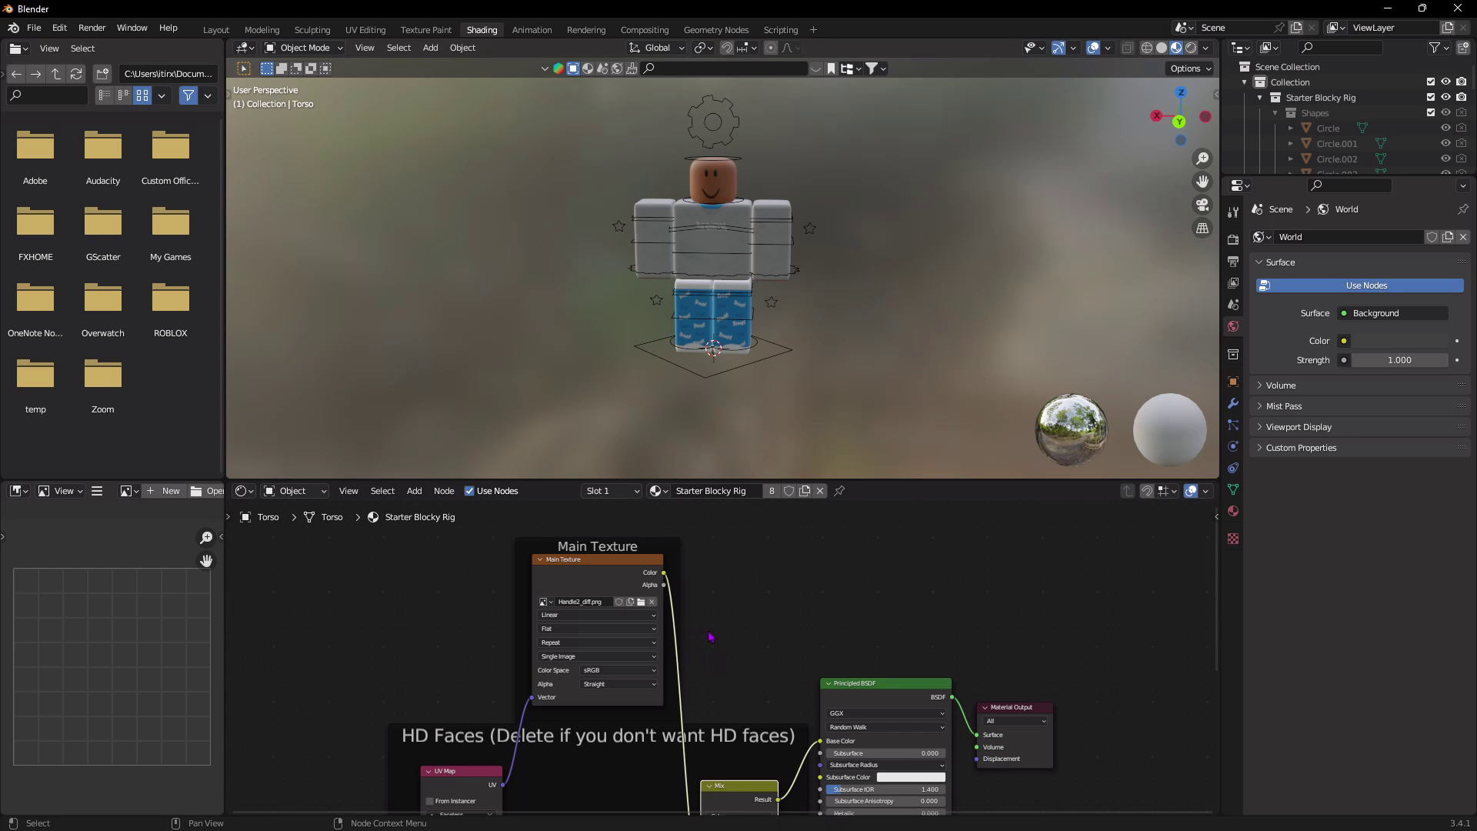
- Load the Blizzard Beast Mode face from Roblox HD Faces into the Face Texture node, then return to Layout
{"action": "scroll", "coordinate": [714, 645], "scroll_direction": "down", "scroll_amount": 10}
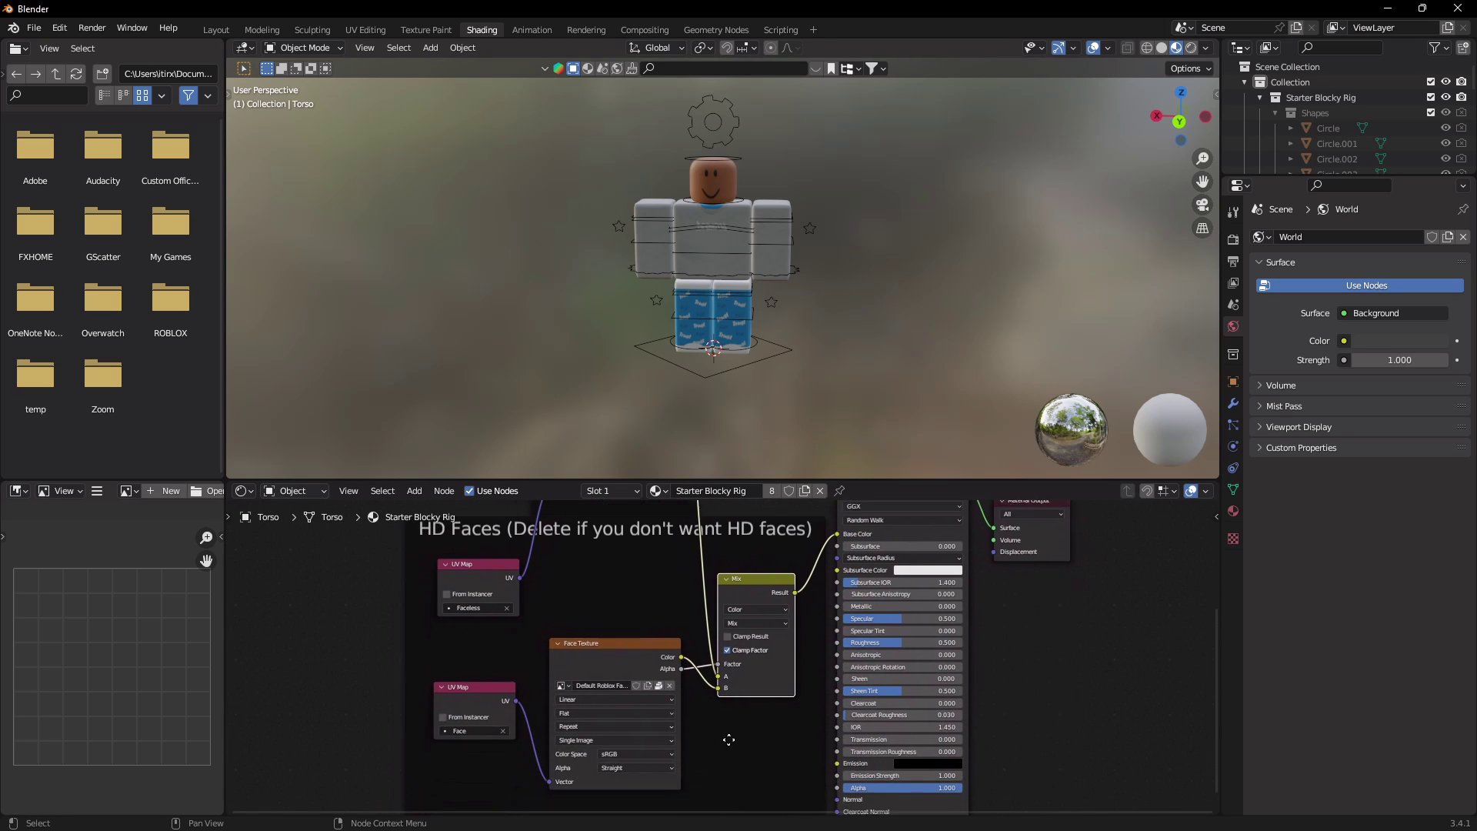
{"action": "scroll", "coordinate": [697, 687], "scroll_direction": "up", "scroll_amount": 1}
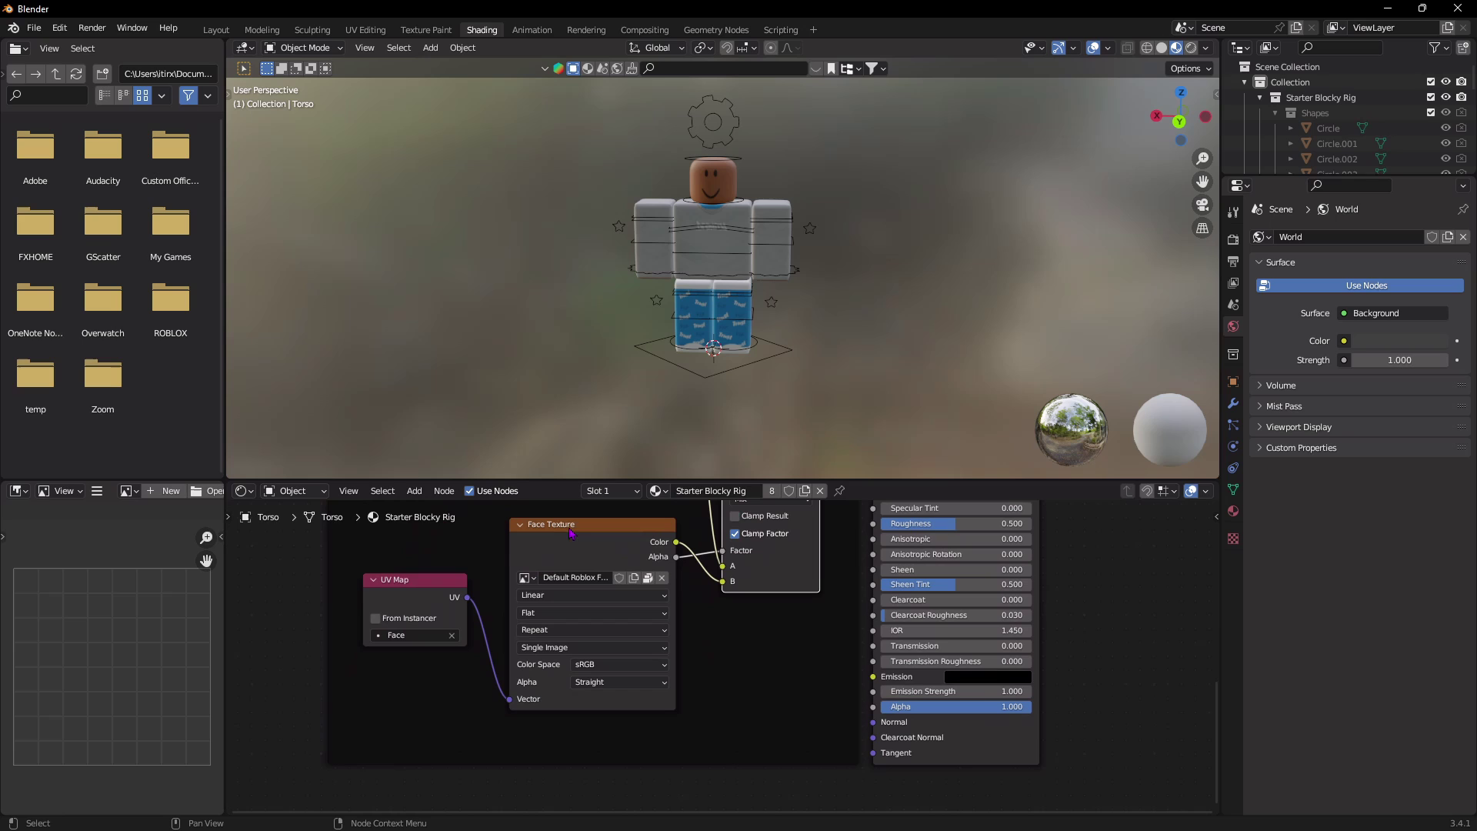
{"action": "left_click", "coordinate": [663, 577]}
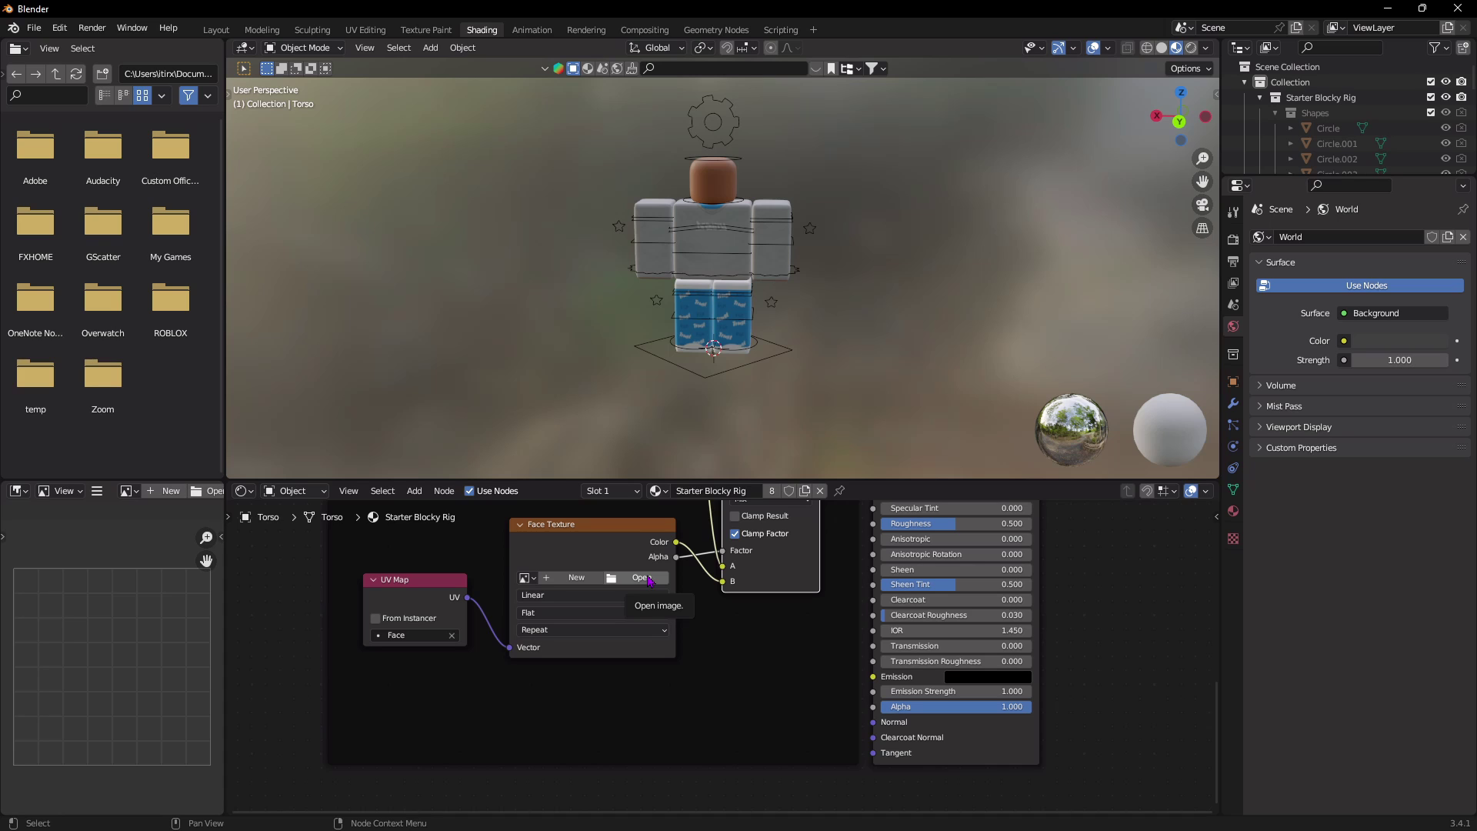
{"action": "left_click", "coordinate": [643, 578]}
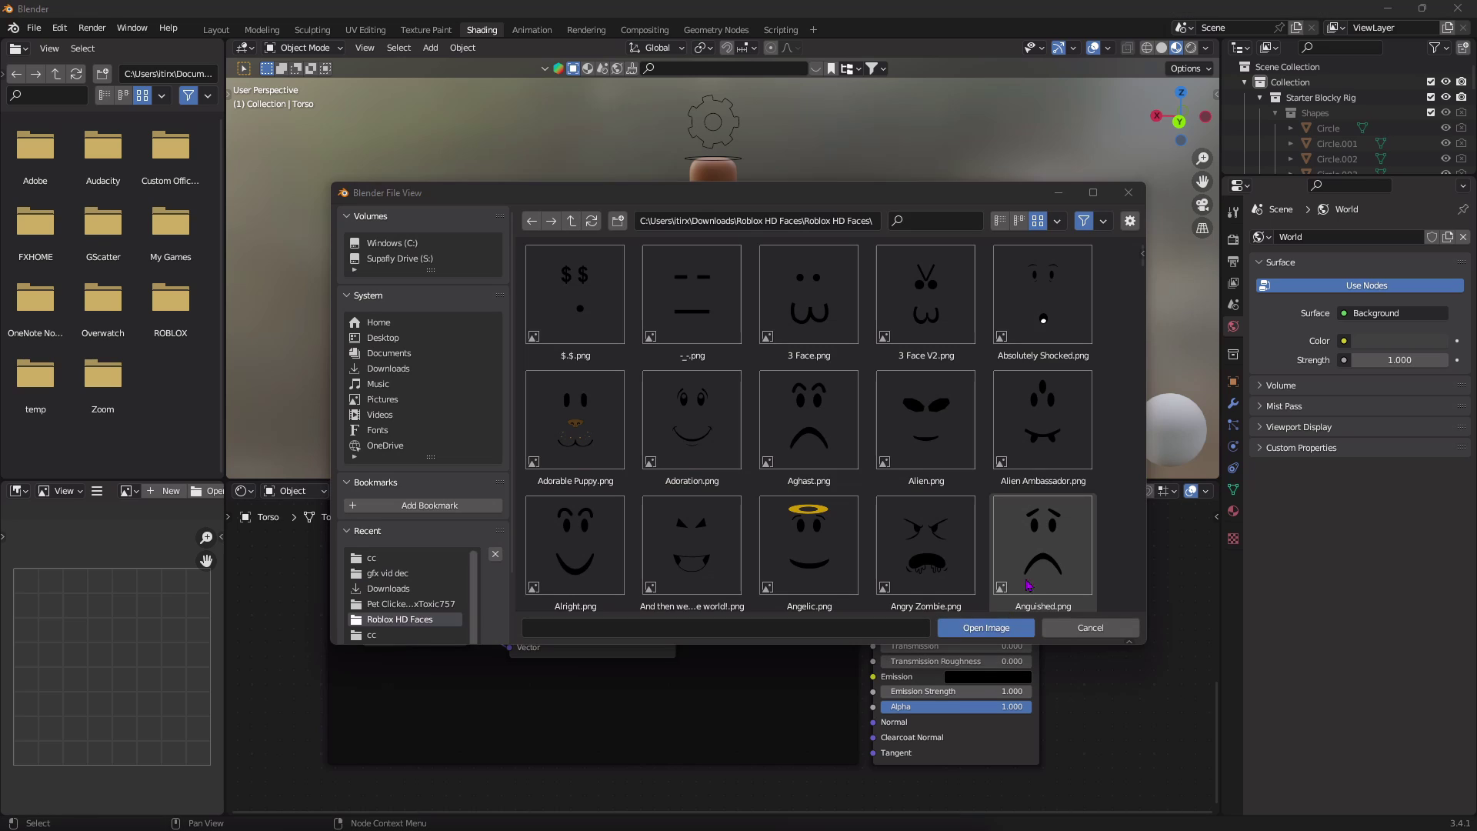
{"action": "left_click_drag", "start_coordinate": [1143, 266], "coordinate": [1031, 457]}
{"action": "scroll", "coordinate": [869, 460], "scroll_direction": "up", "scroll_amount": 5}
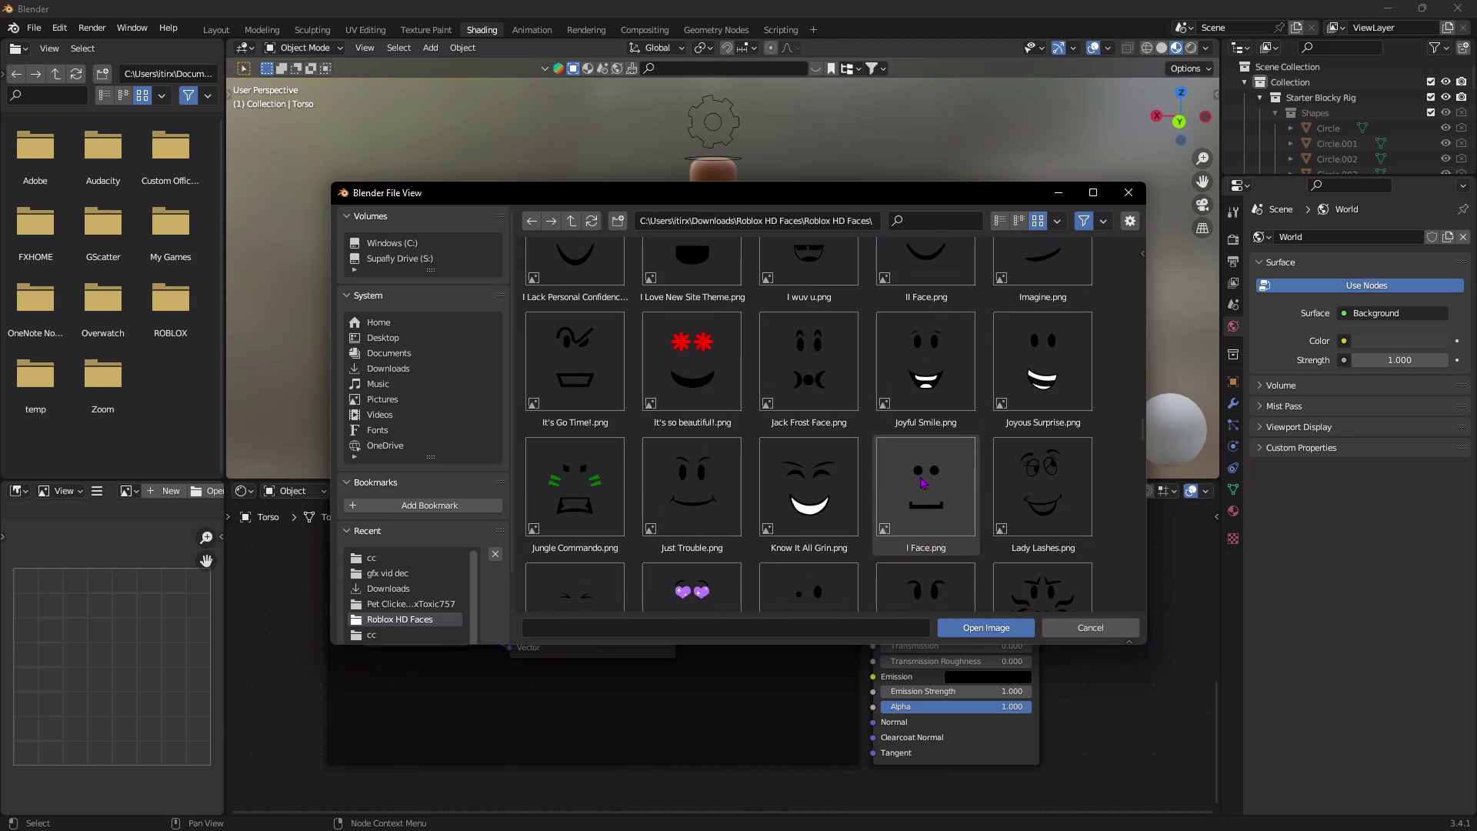
{"action": "scroll", "coordinate": [967, 509], "scroll_direction": "down", "scroll_amount": 2}
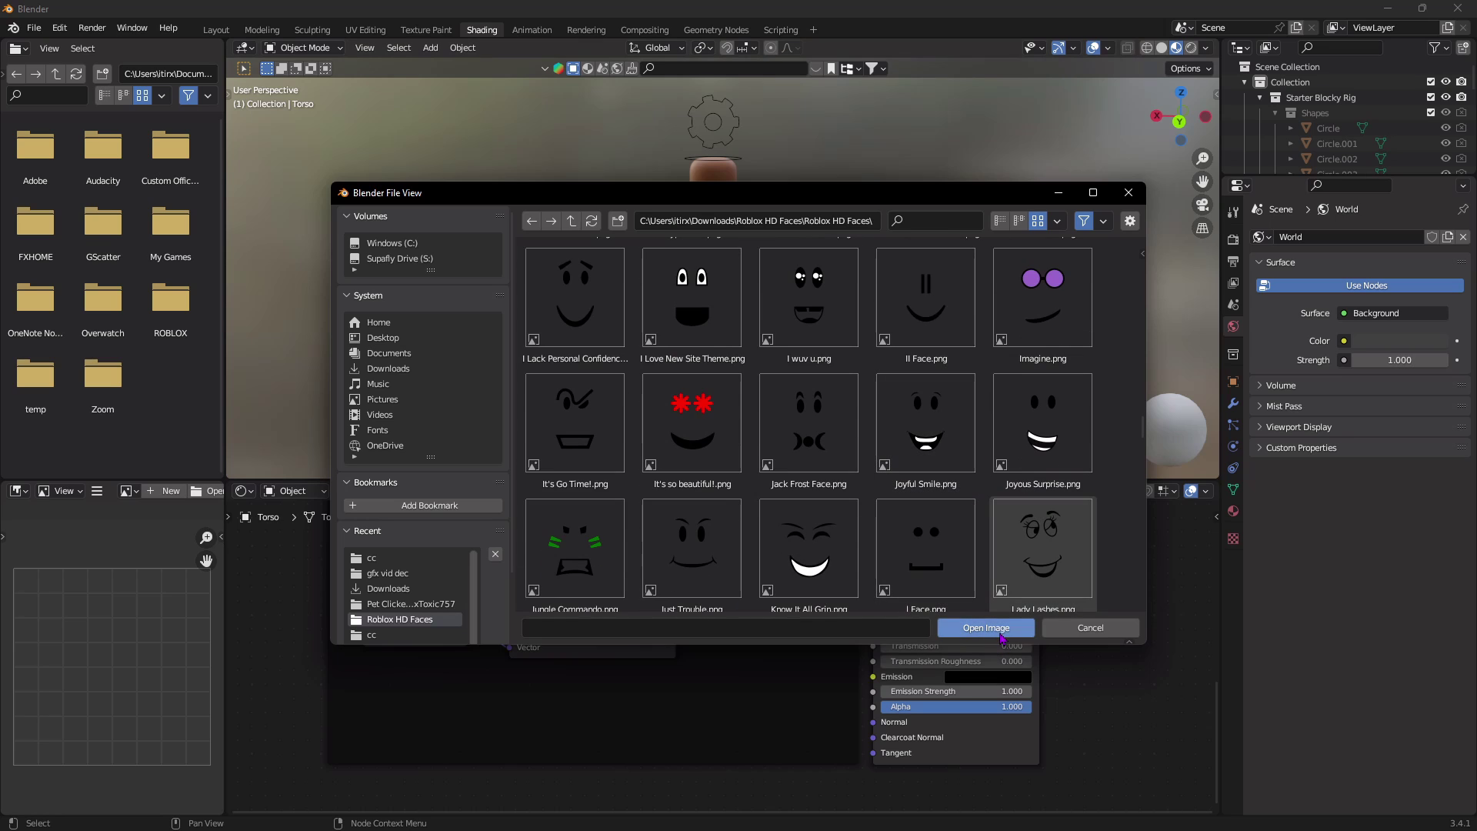
{"action": "left_click", "coordinate": [1001, 637]}
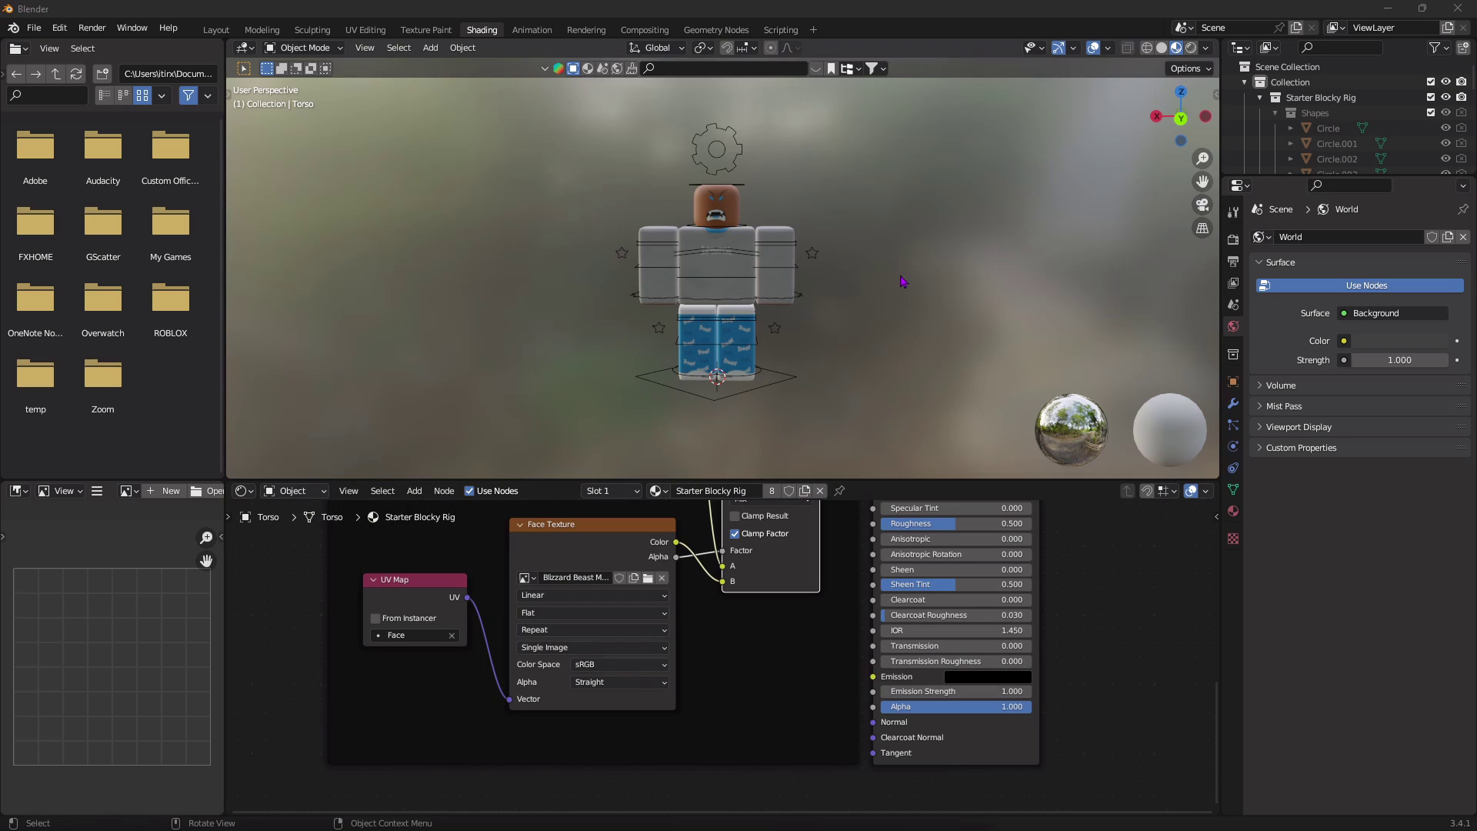
{"action": "left_click", "coordinate": [230, 31]}
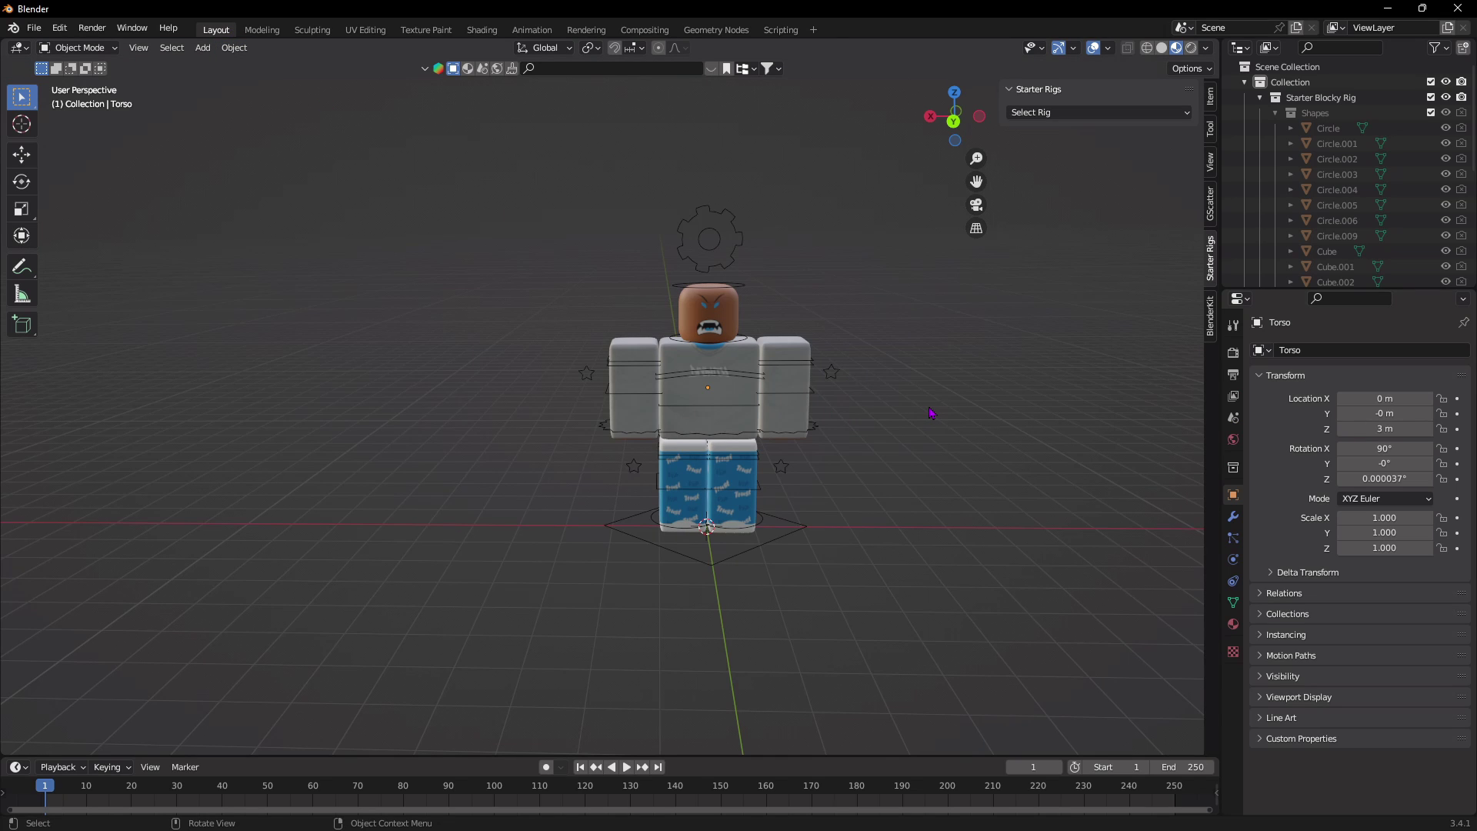
- Import cc acc.obj as a Wavefront OBJ to add the dreadlocks and sunglasses
{"action": "middle_click_drag", "start_coordinate": [931, 413], "coordinate": [928, 401]}
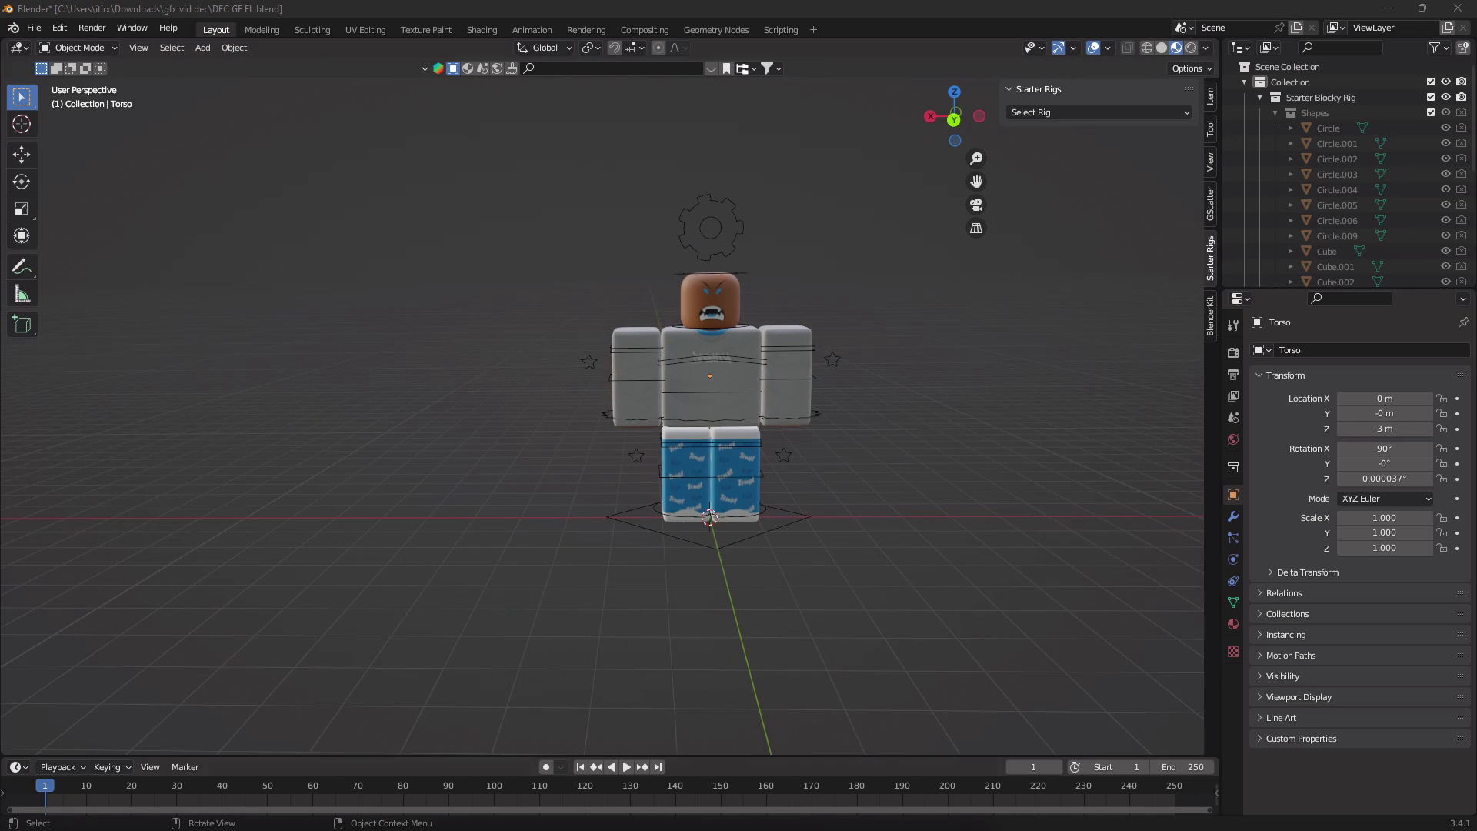
{"action": "left_click", "coordinate": [34, 28]}
{"action": "mouse_move", "coordinate": [133, 235]}
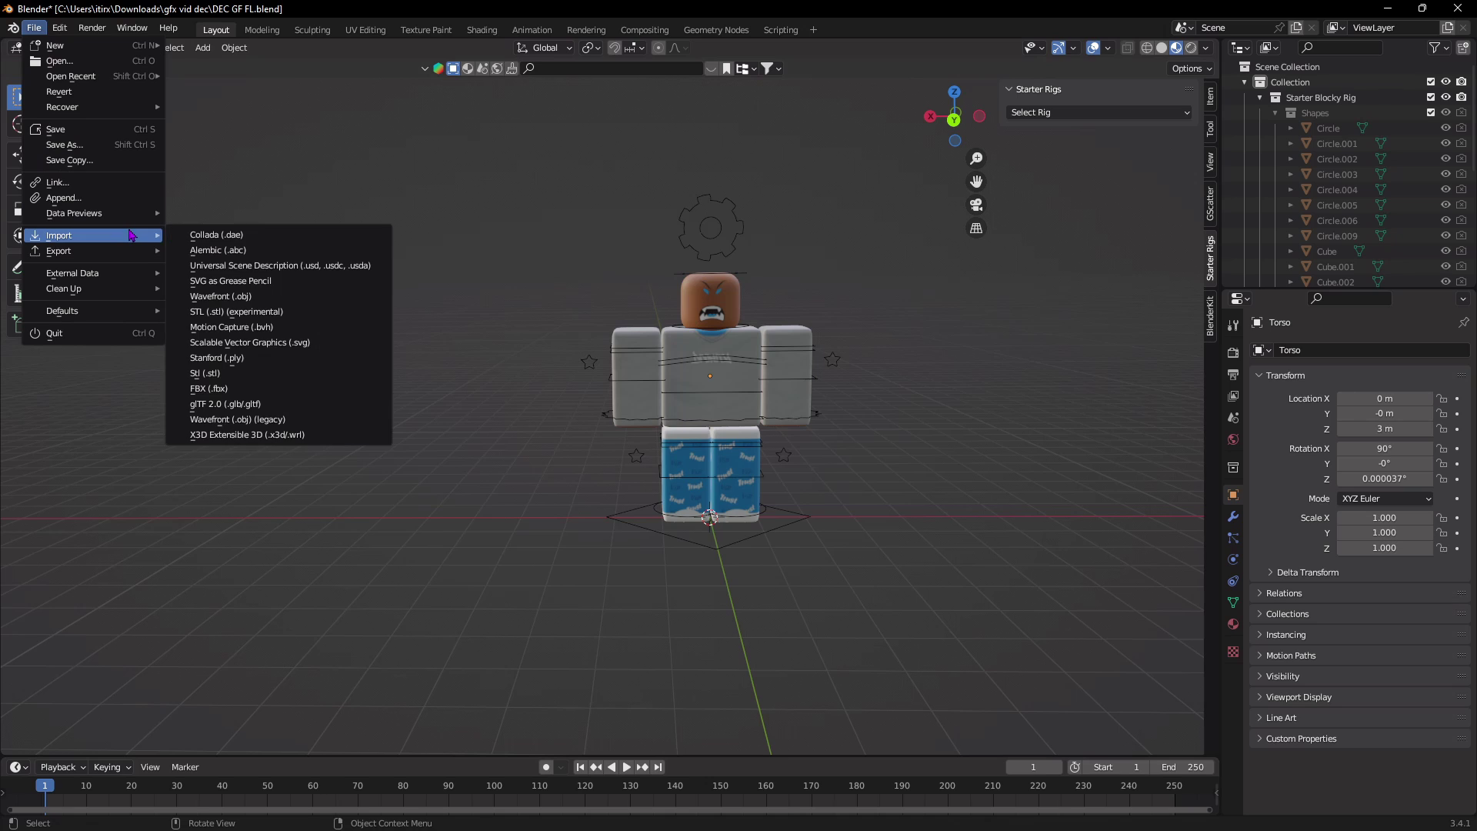
{"action": "left_click", "coordinate": [239, 300]}
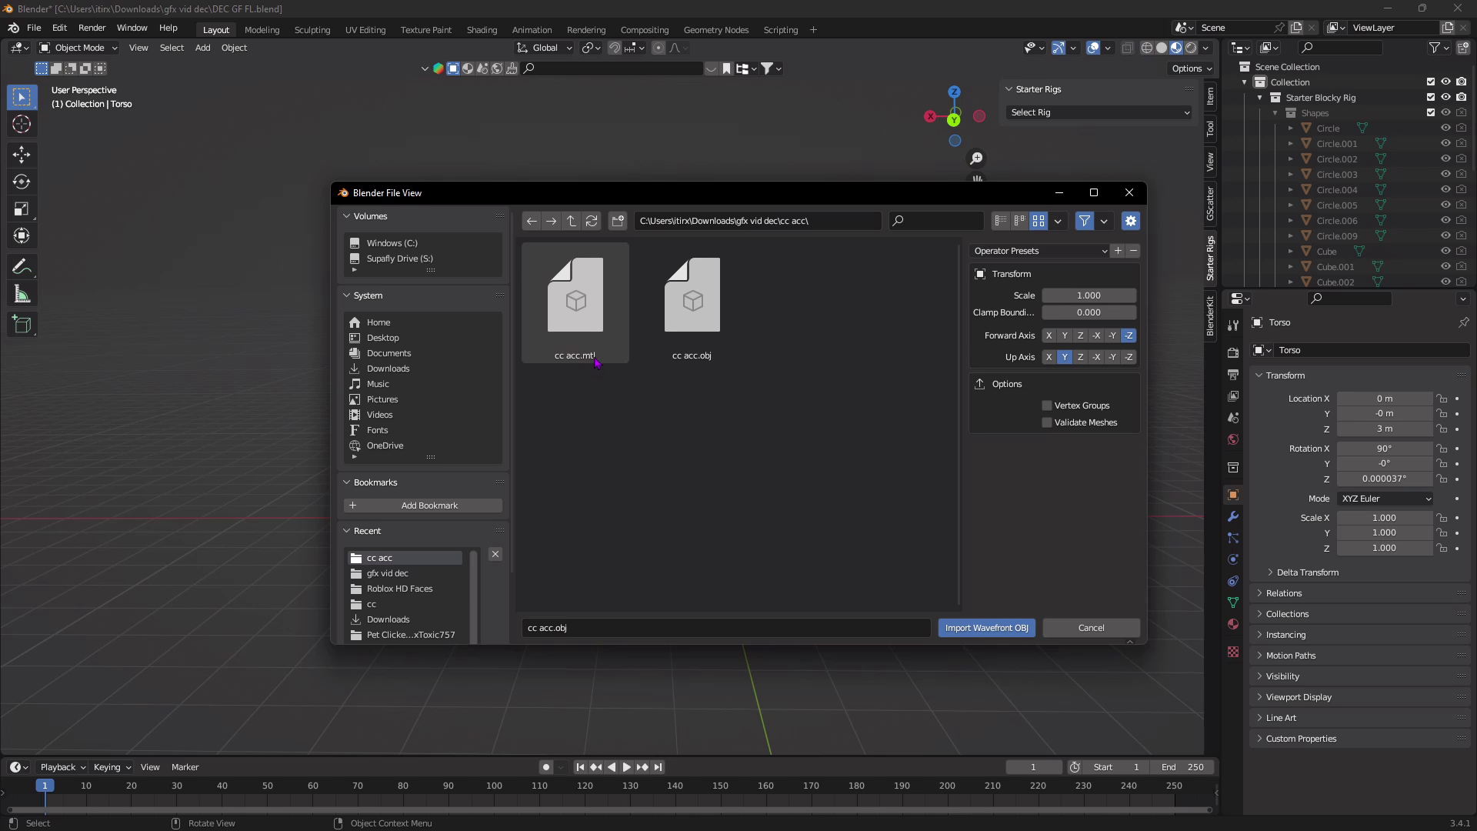
{"action": "double_click", "coordinate": [692, 301]}
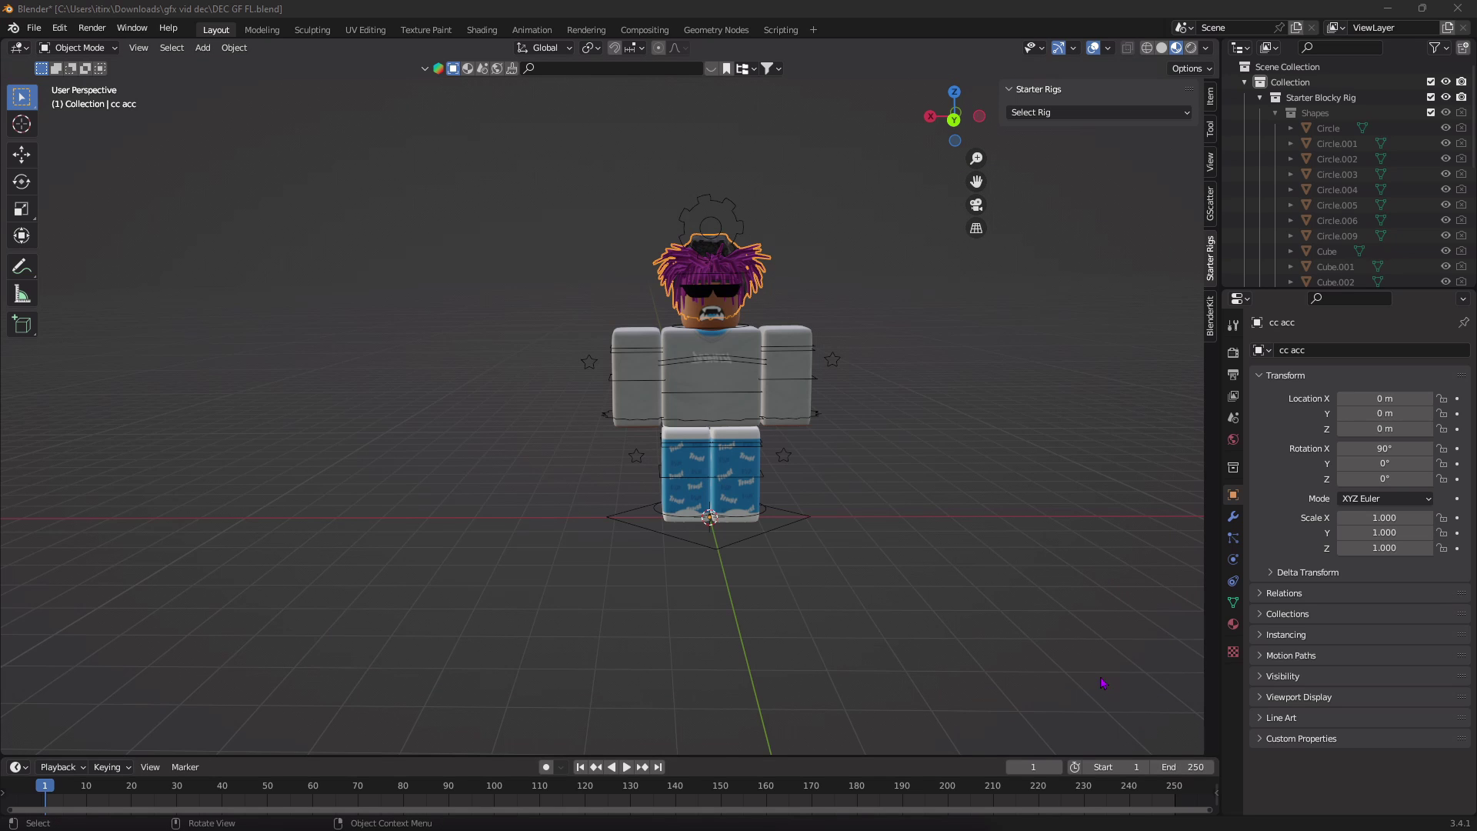
- Change the hair's Handle1Mtl material Blend Mode to Alpha Clip and inspect the hair
{"action": "scroll", "coordinate": [936, 447], "scroll_direction": "up", "scroll_amount": 3}
{"action": "middle_click_drag", "start_coordinate": [935, 446], "coordinate": [849, 245]}
{"action": "left_click", "coordinate": [798, 198]}
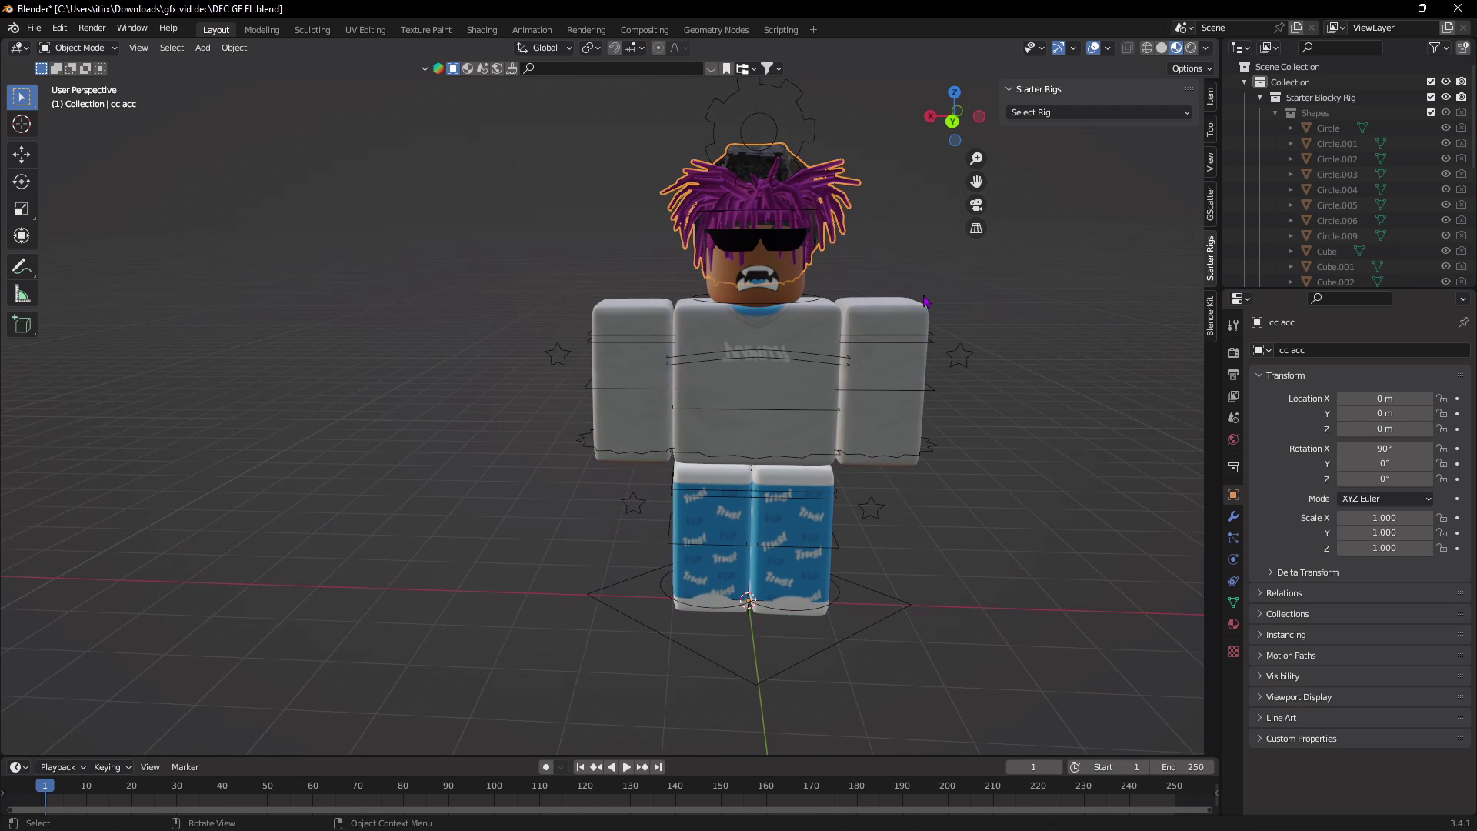
{"action": "left_click", "coordinate": [1235, 625]}
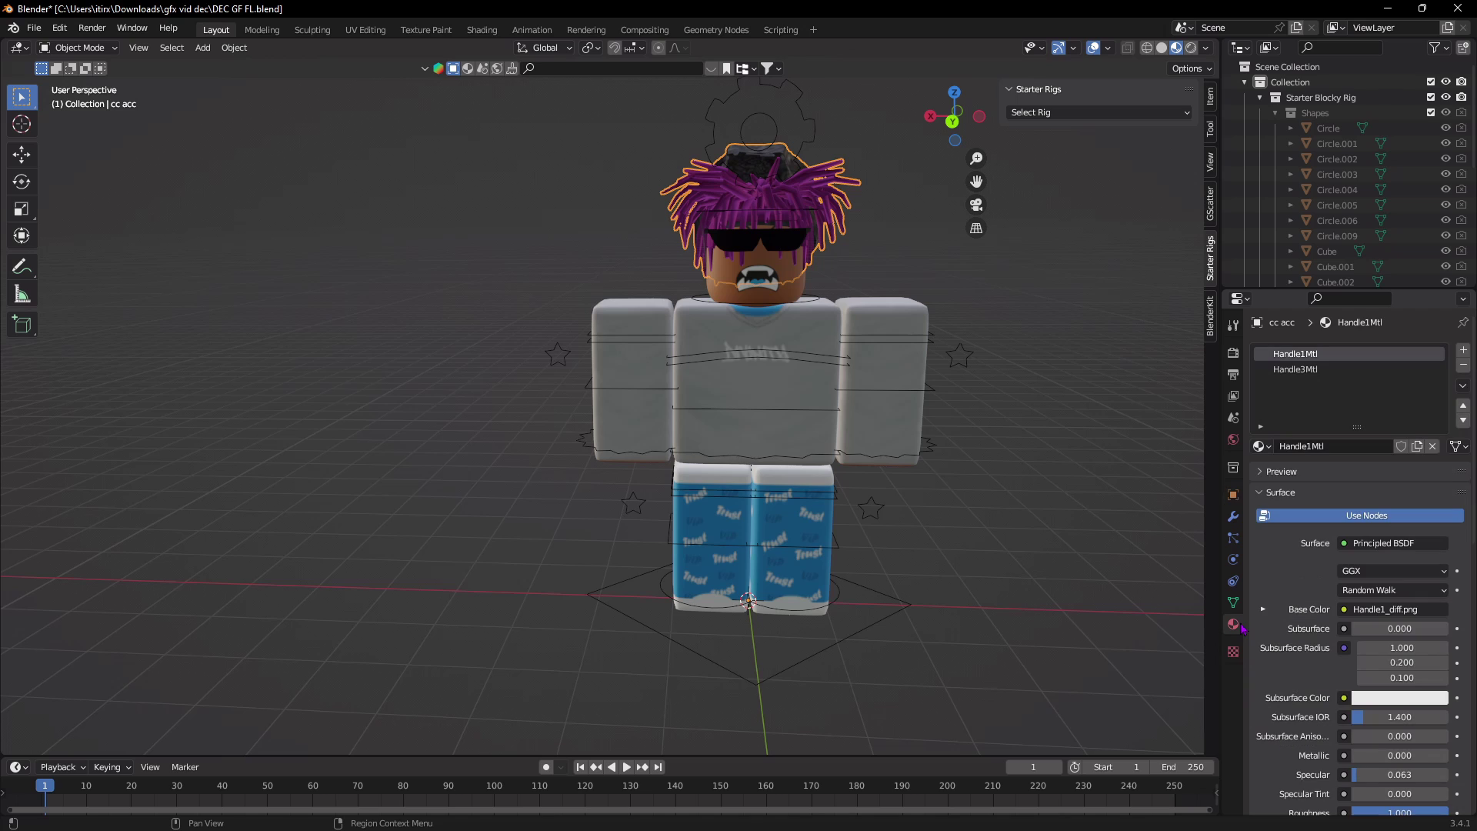
{"action": "scroll", "coordinate": [1422, 630], "scroll_direction": "down", "scroll_amount": 10}
{"action": "scroll", "coordinate": [1422, 629], "scroll_direction": "down", "scroll_amount": 3}
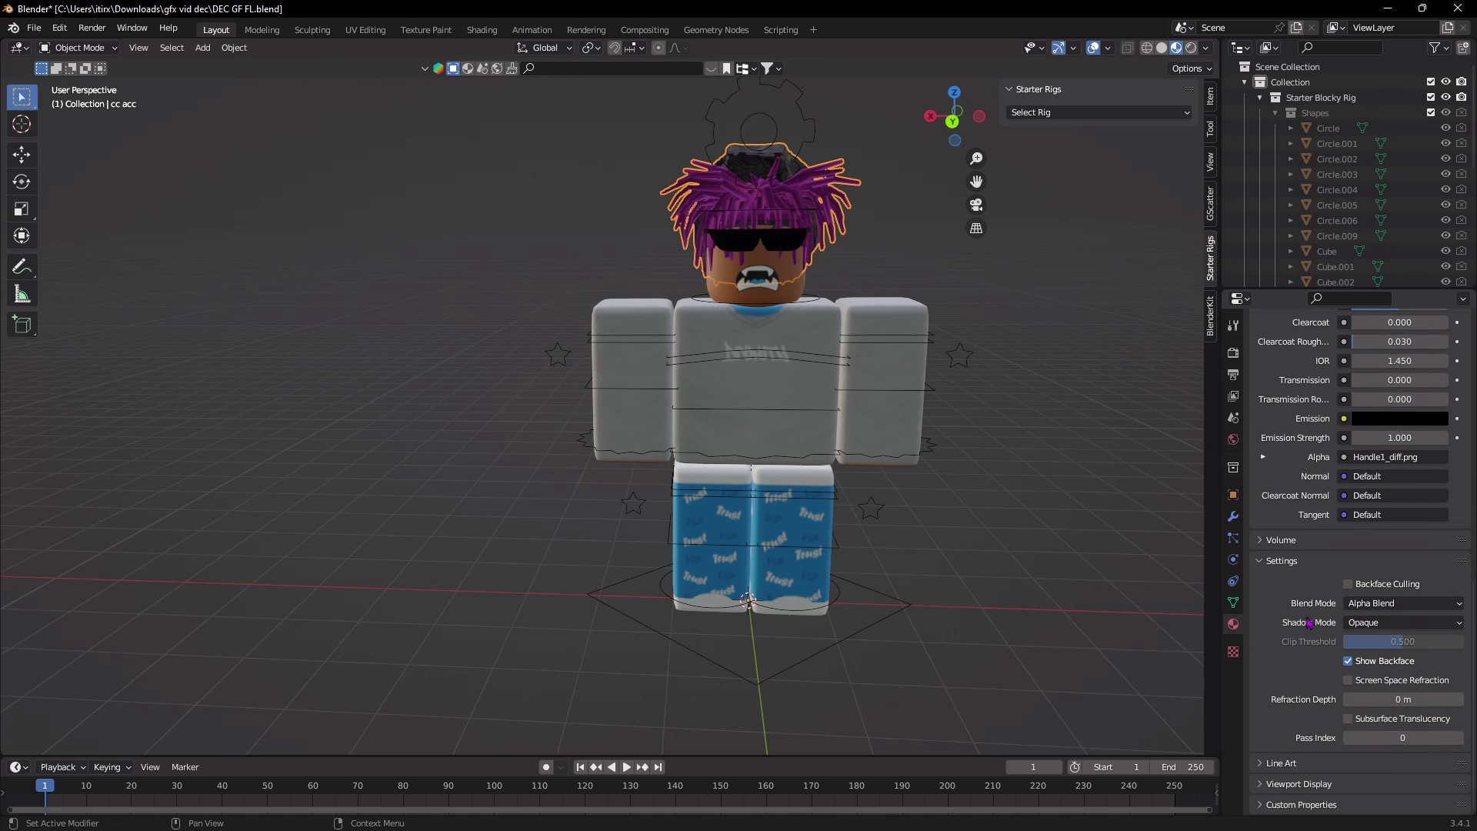
{"action": "left_click", "coordinate": [1385, 605]}
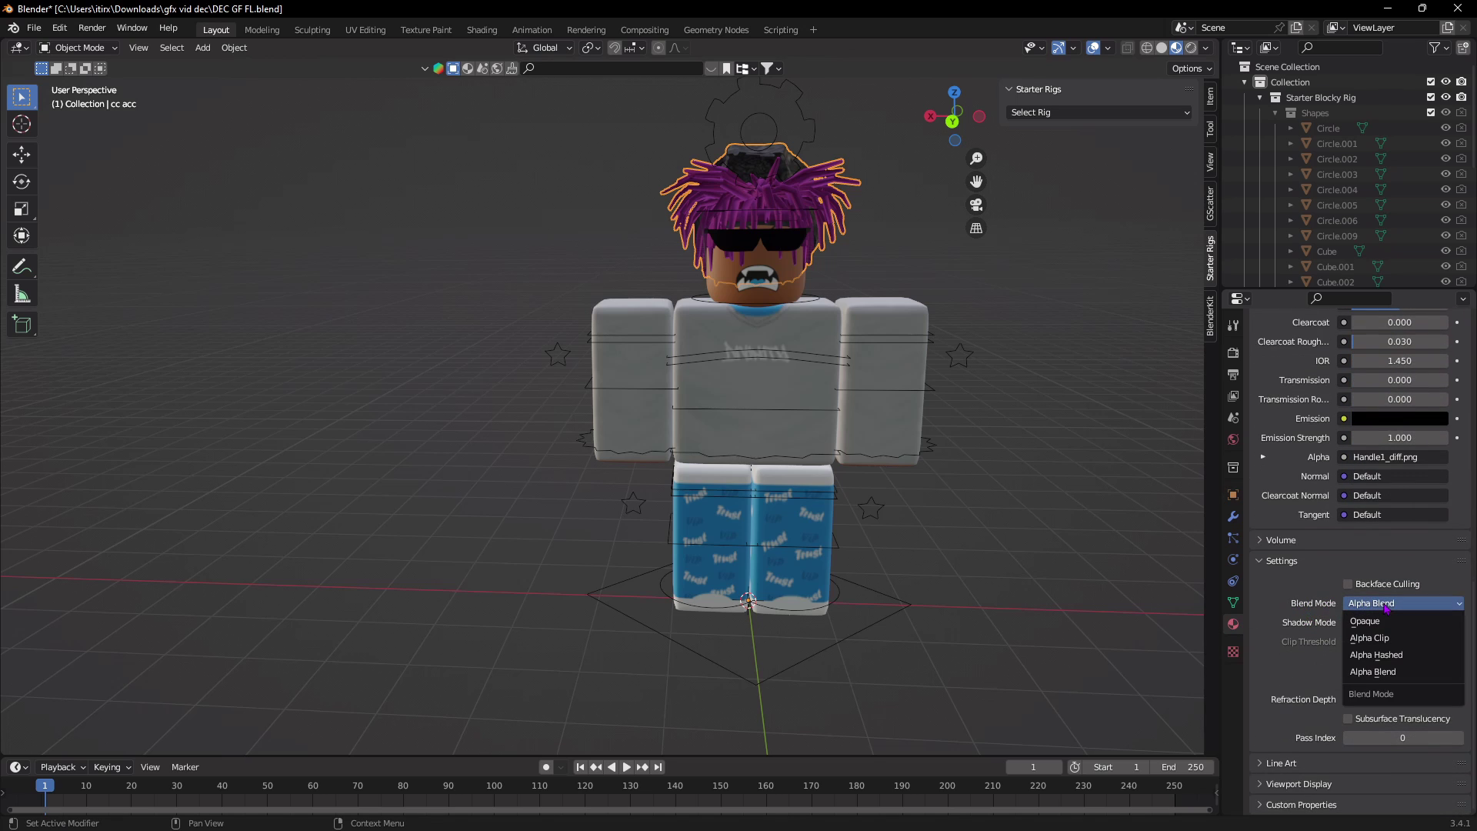
{"action": "left_click", "coordinate": [1369, 638]}
{"action": "middle_click_drag", "start_coordinate": [1106, 441], "coordinate": [868, 277]}
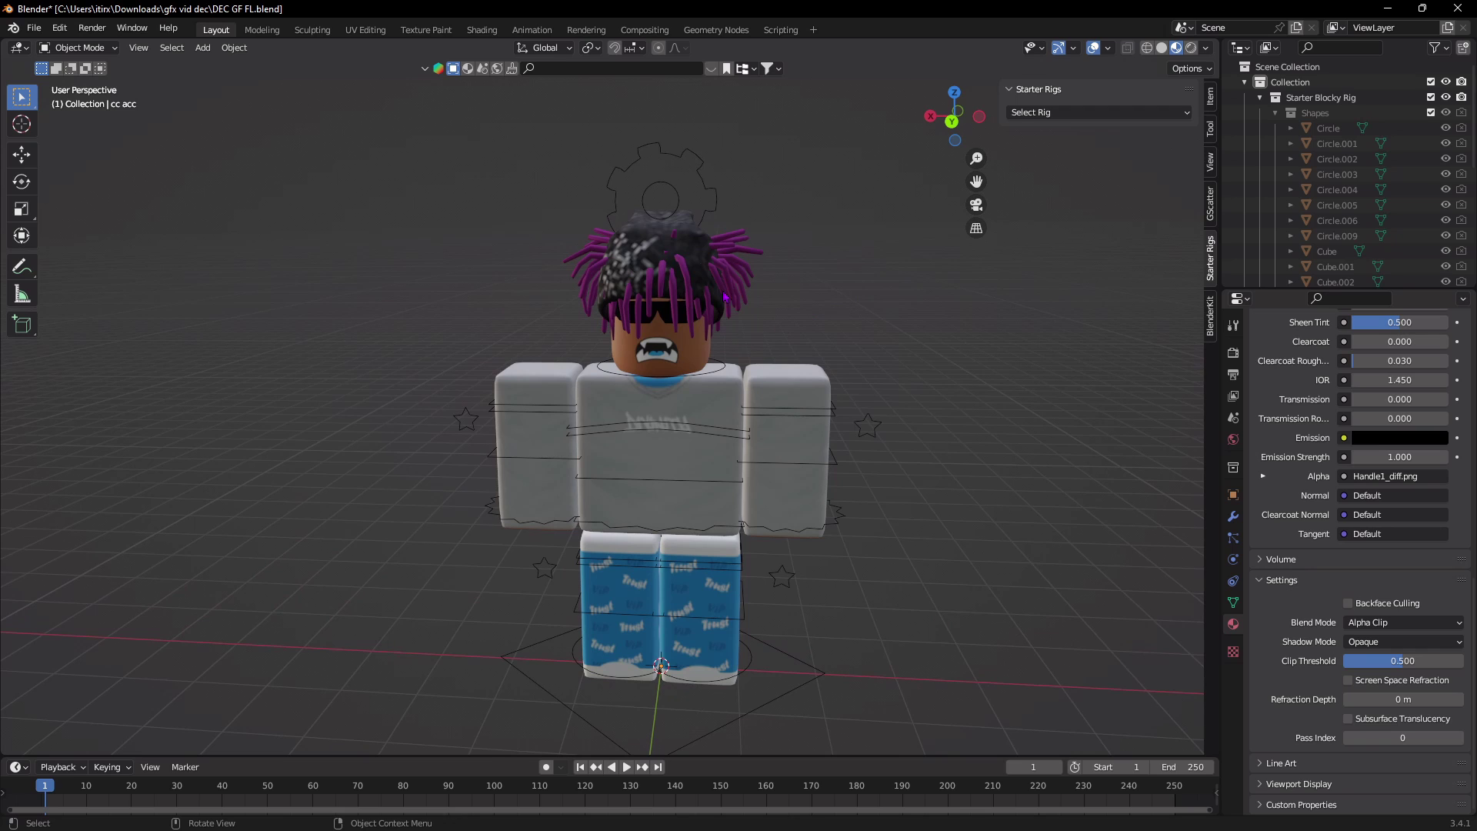
{"action": "middle_click_drag", "start_coordinate": [748, 337], "coordinate": [712, 382]}
- Parent the hair accessory to the Blocky Rig using Ctrl+P, Object
{"action": "left_click", "coordinate": [712, 383]}
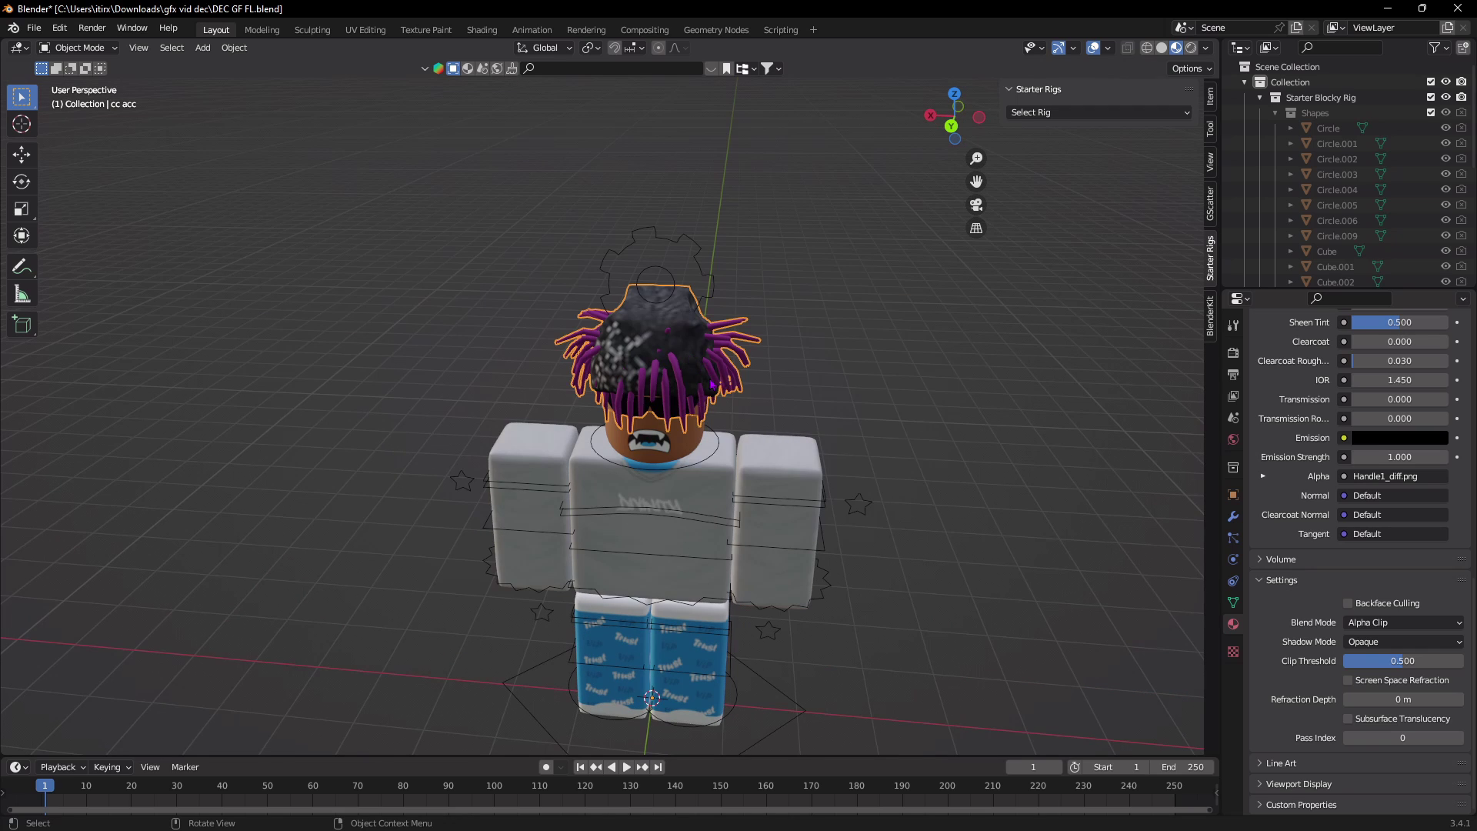
{"action": "left_click", "coordinate": [712, 460], "text": "shift"}
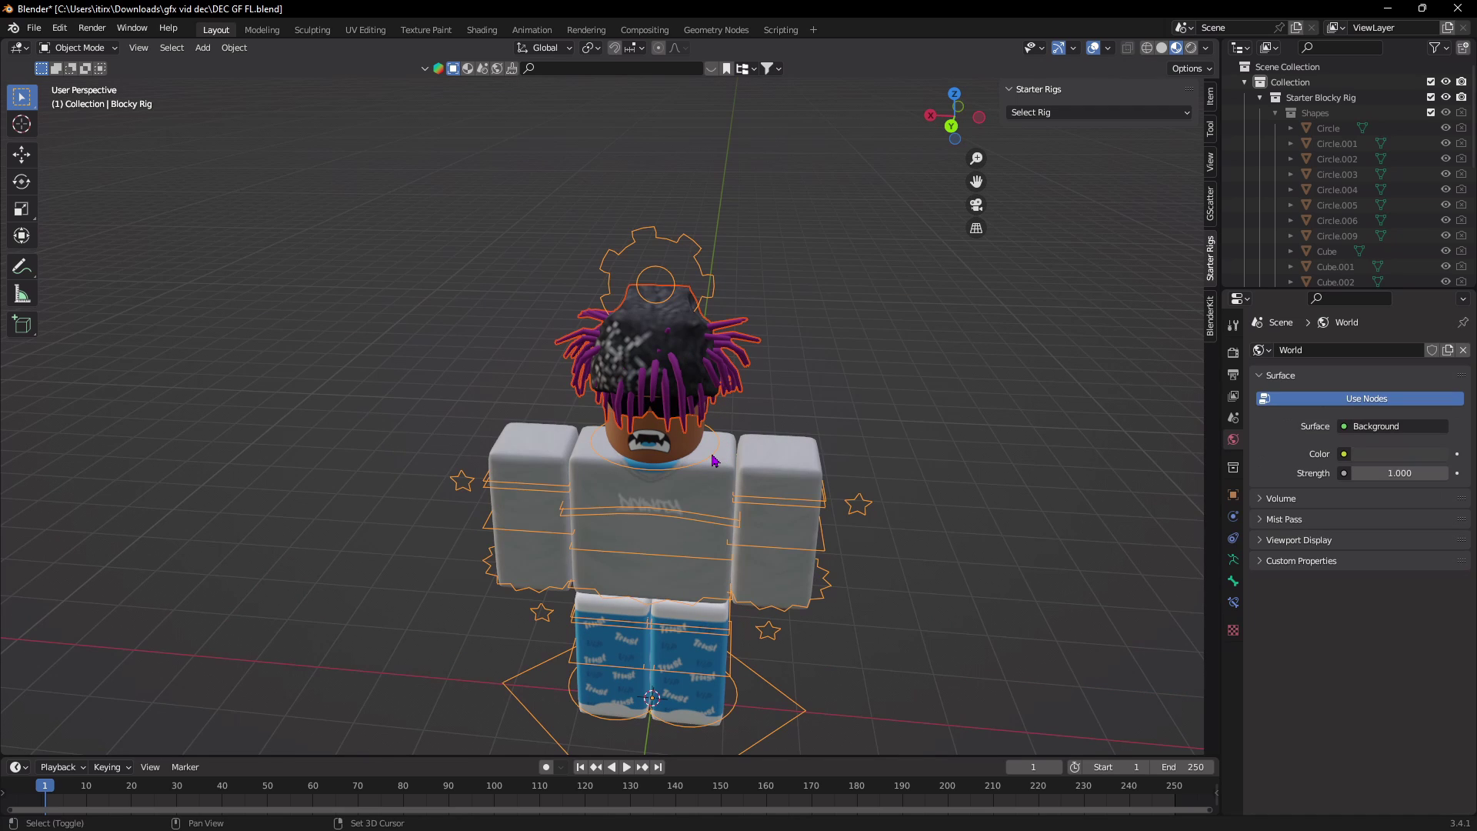
{"action": "key", "text": "KP_Decimal"}
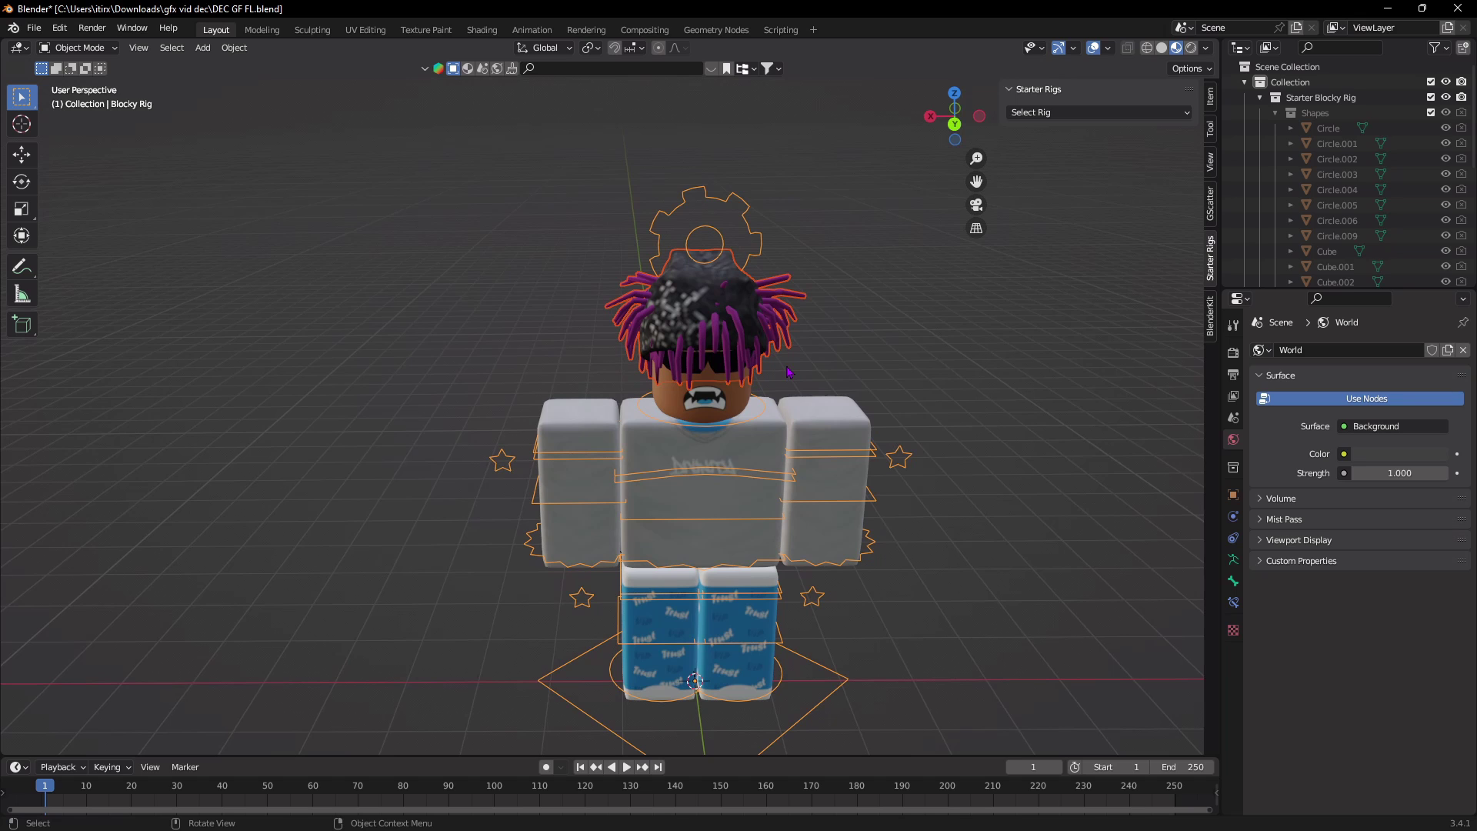
{"action": "key", "text": "ctrl+p"}
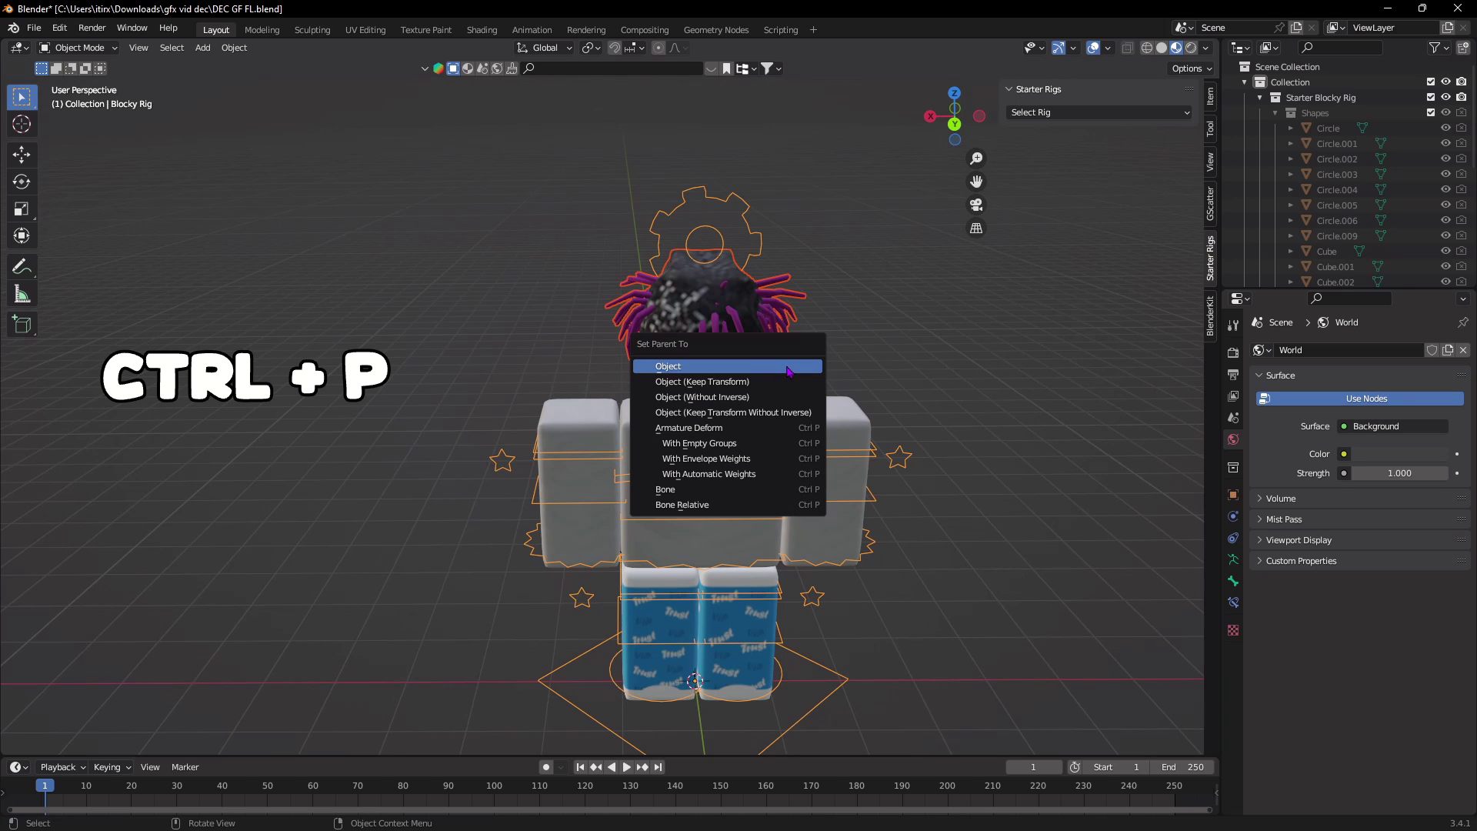
{"action": "left_click", "coordinate": [677, 490]}
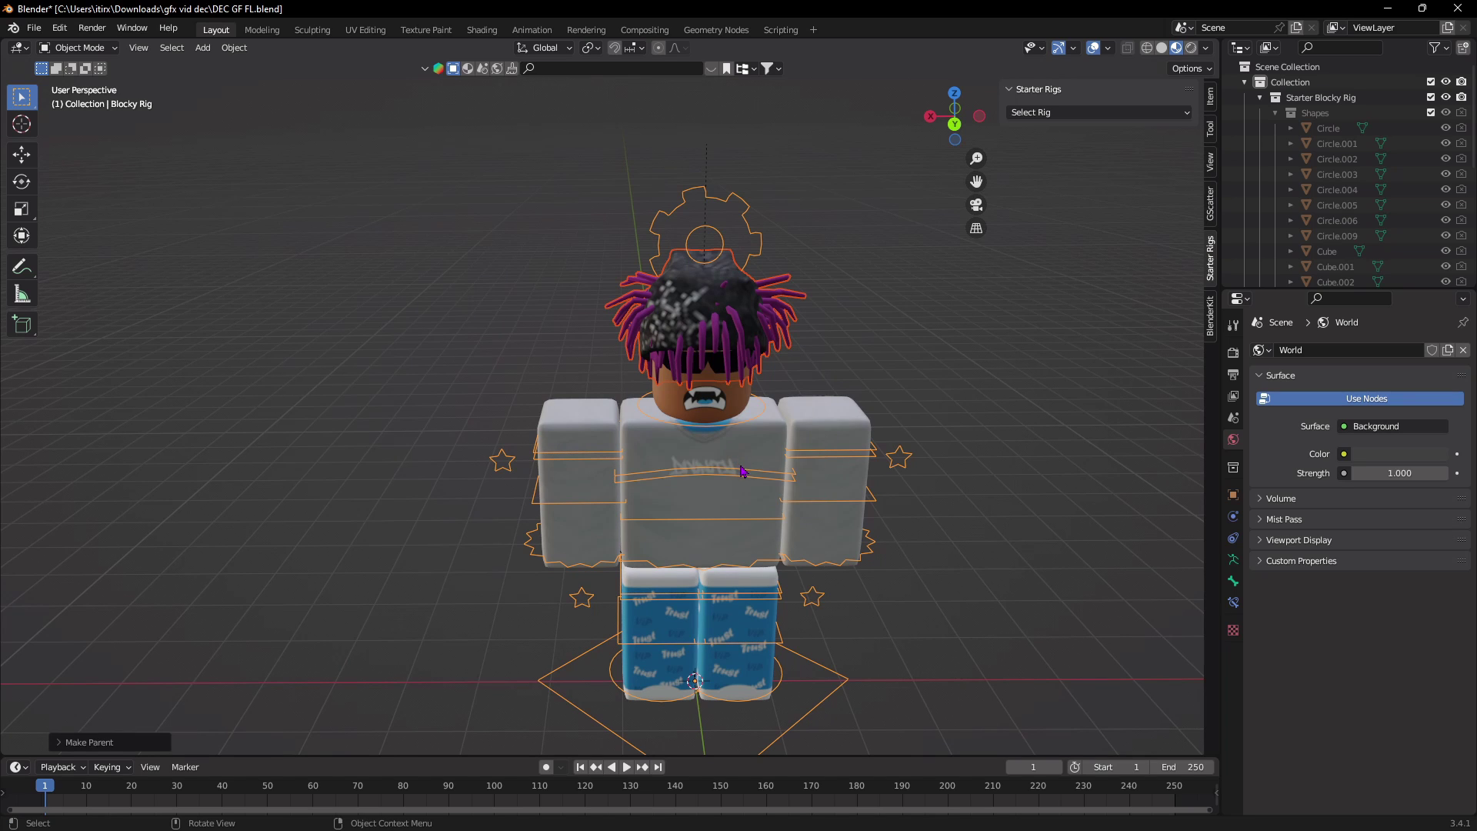
- Test-move the rig to confirm the hair follows, cancel the move, and reselect the rig
{"action": "middle_click_drag", "start_coordinate": [741, 470], "coordinate": [962, 385]}
{"action": "left_click", "coordinate": [21, 154]}
{"action": "left_click_drag", "start_coordinate": [573, 648], "coordinate": [427, 604]}
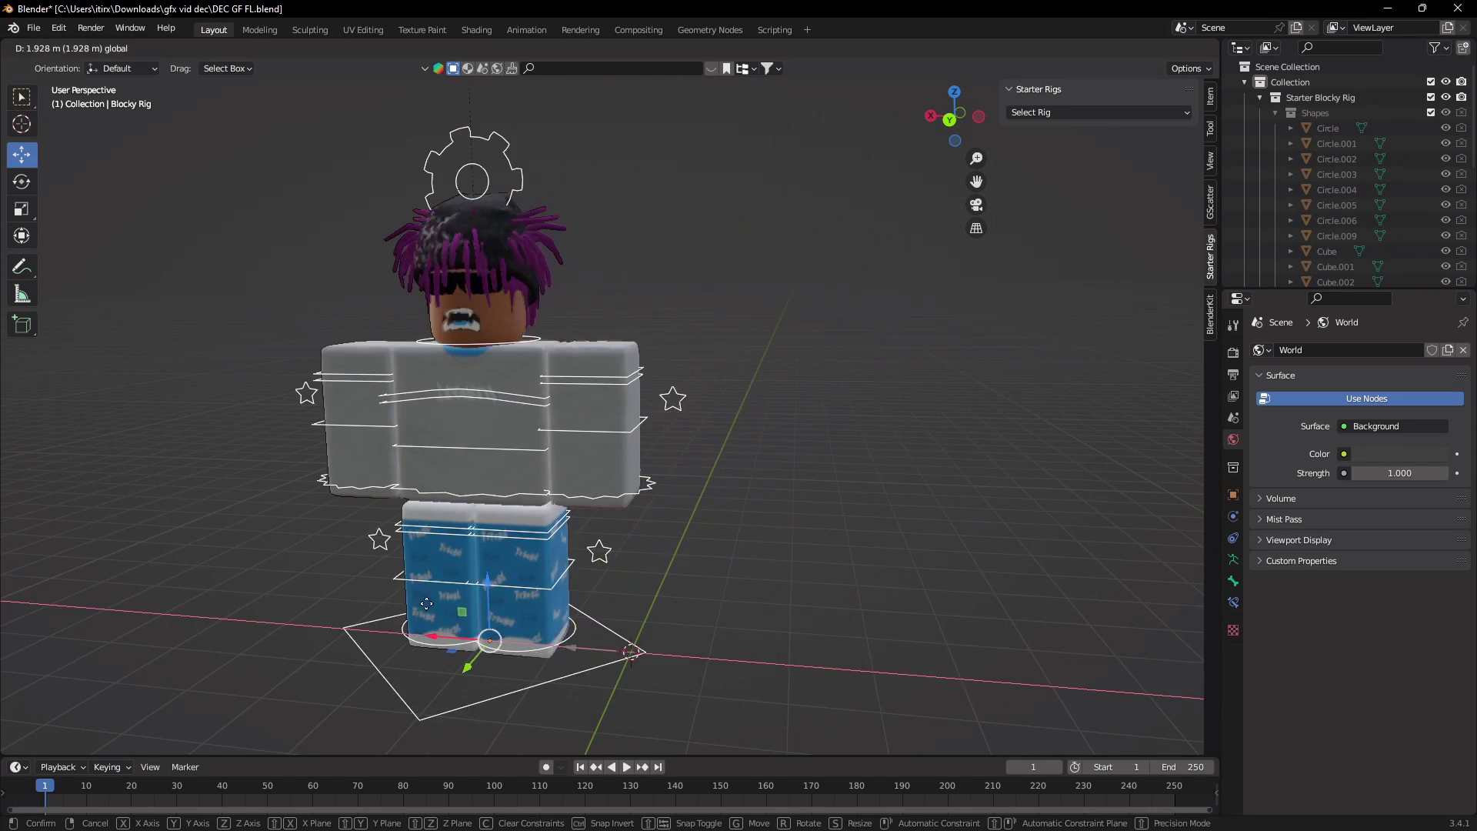
{"action": "right_click", "coordinate": [426, 604]}
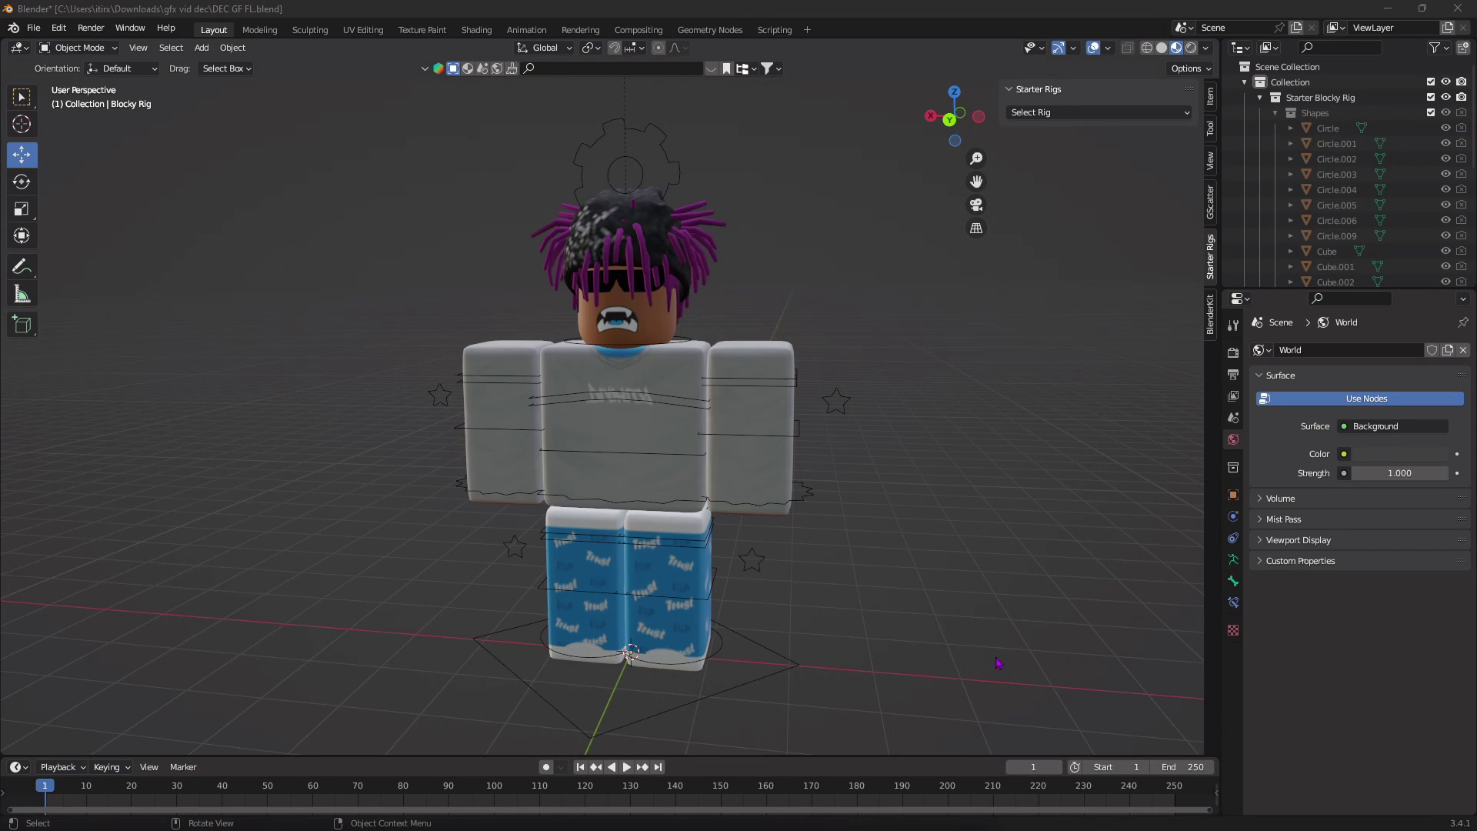
{"action": "left_click", "coordinate": [693, 406]}
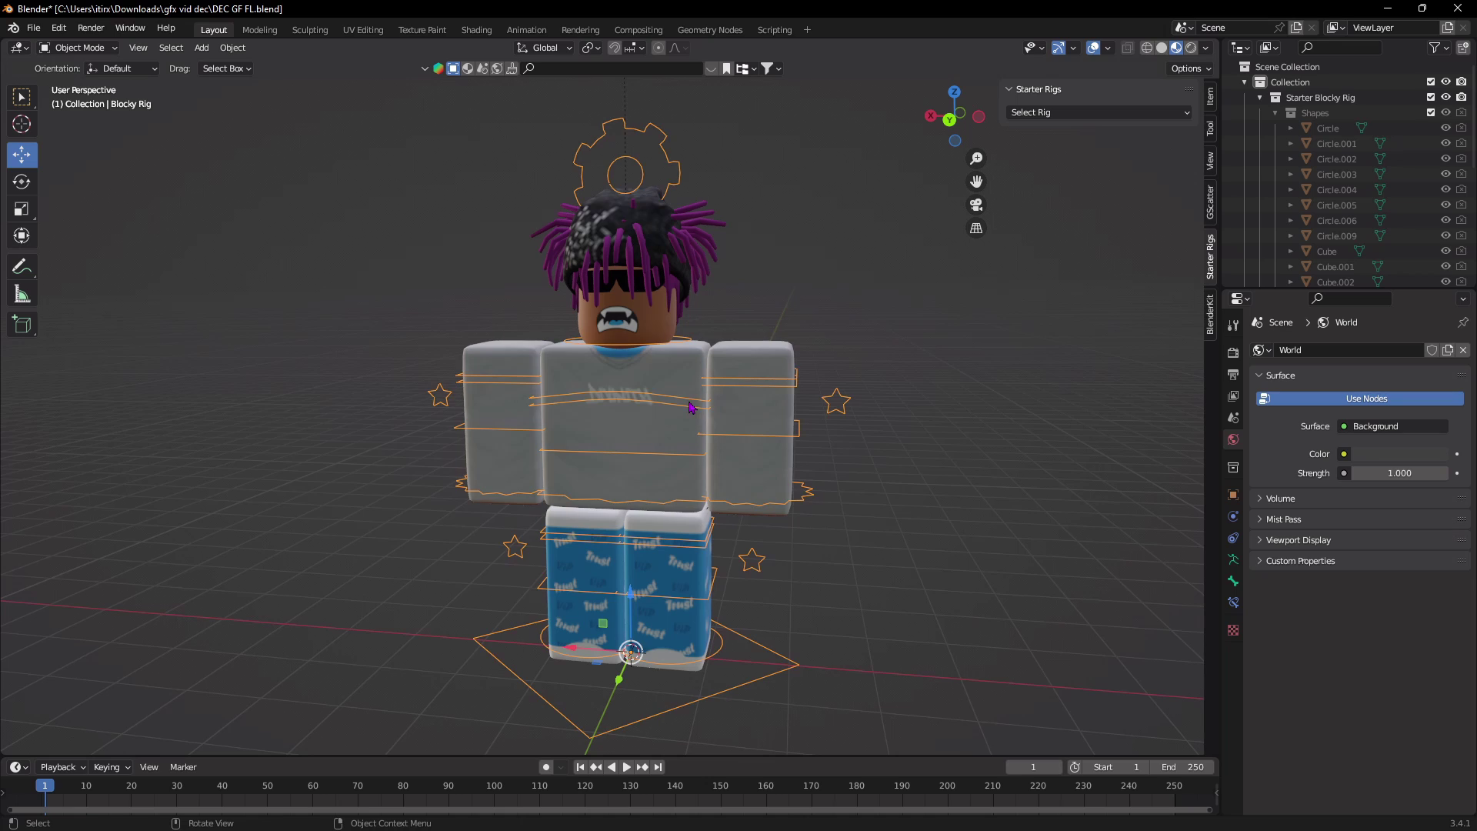
- In Pose Mode, raise the left upper arm bone Upperarm.L with the Rotate tool
{"action": "left_click", "coordinate": [80, 49]}
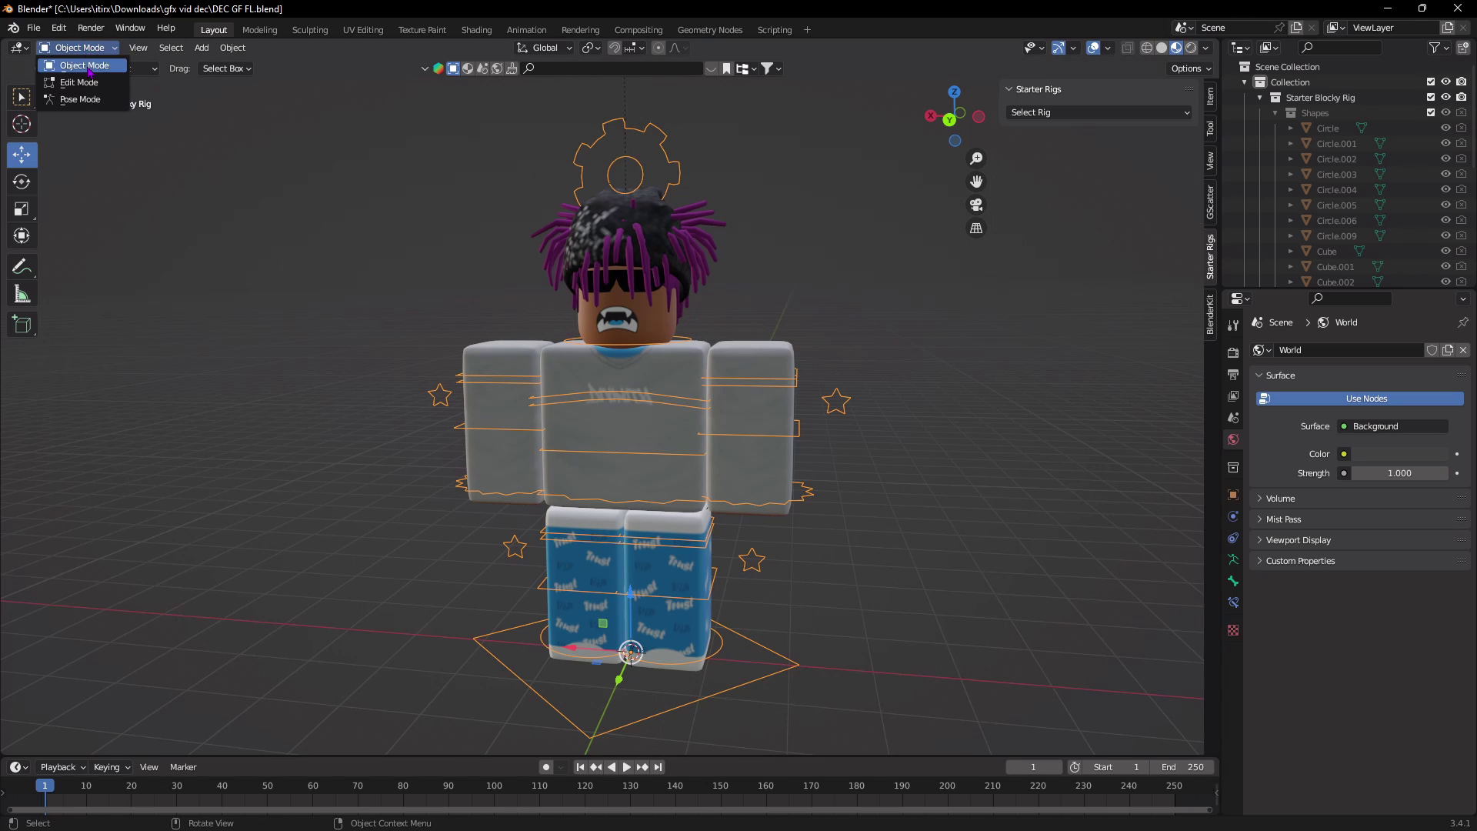
{"action": "left_click", "coordinate": [83, 99]}
{"action": "scroll", "coordinate": [644, 394], "scroll_direction": "down", "scroll_amount": 2}
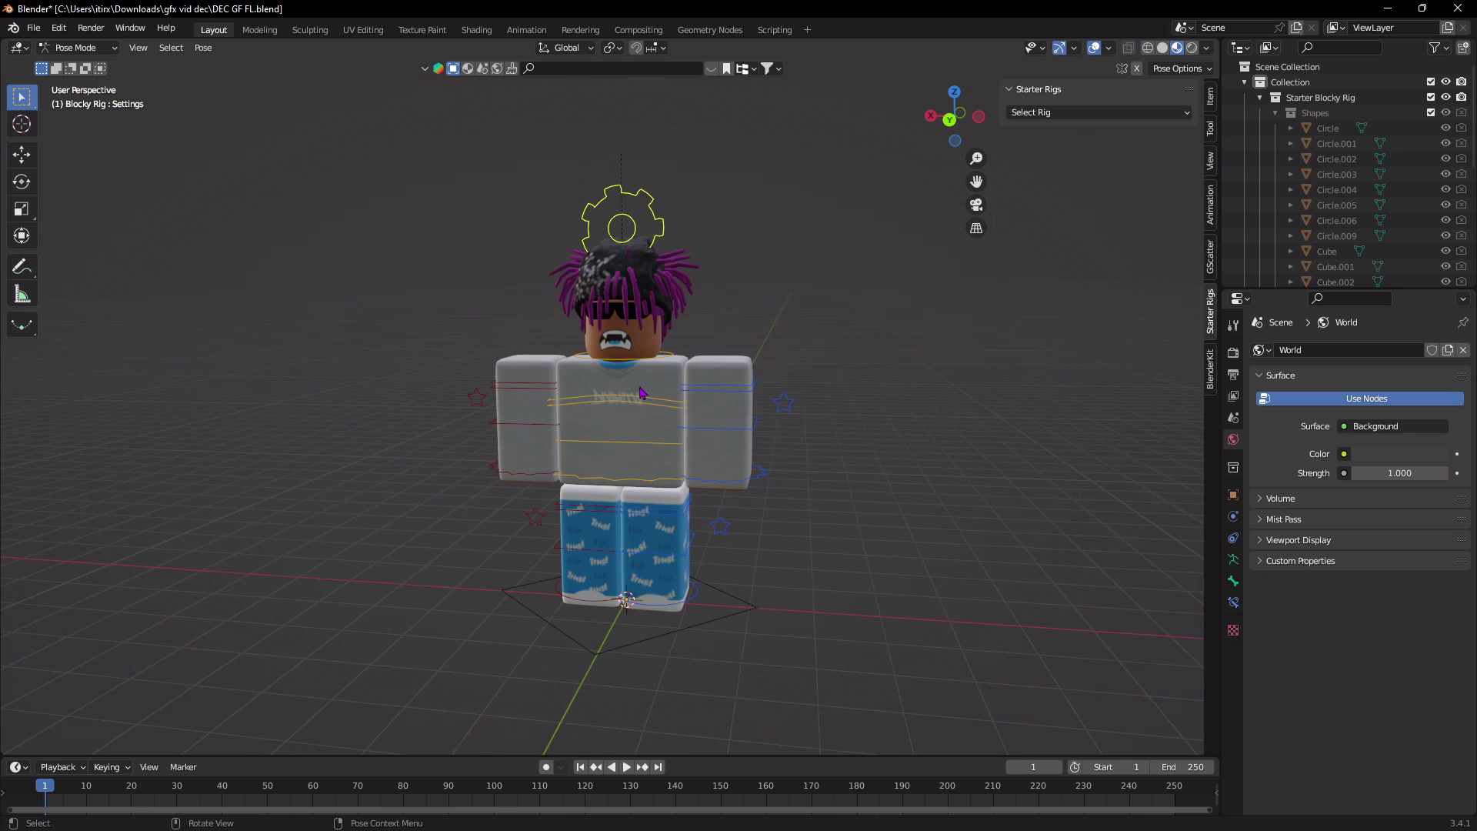
{"action": "left_click", "coordinate": [745, 394]}
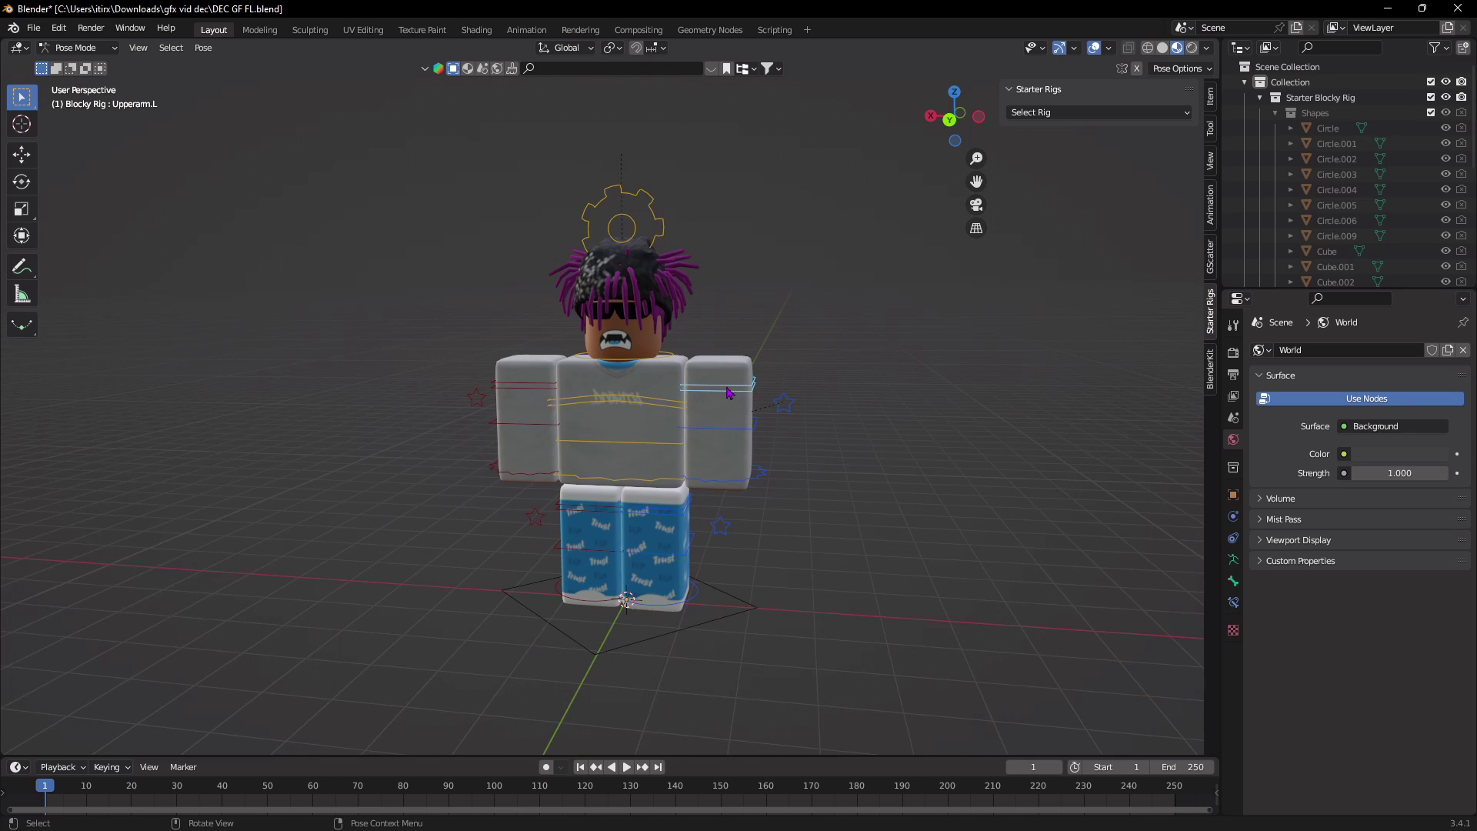
{"action": "left_click", "coordinate": [29, 186]}
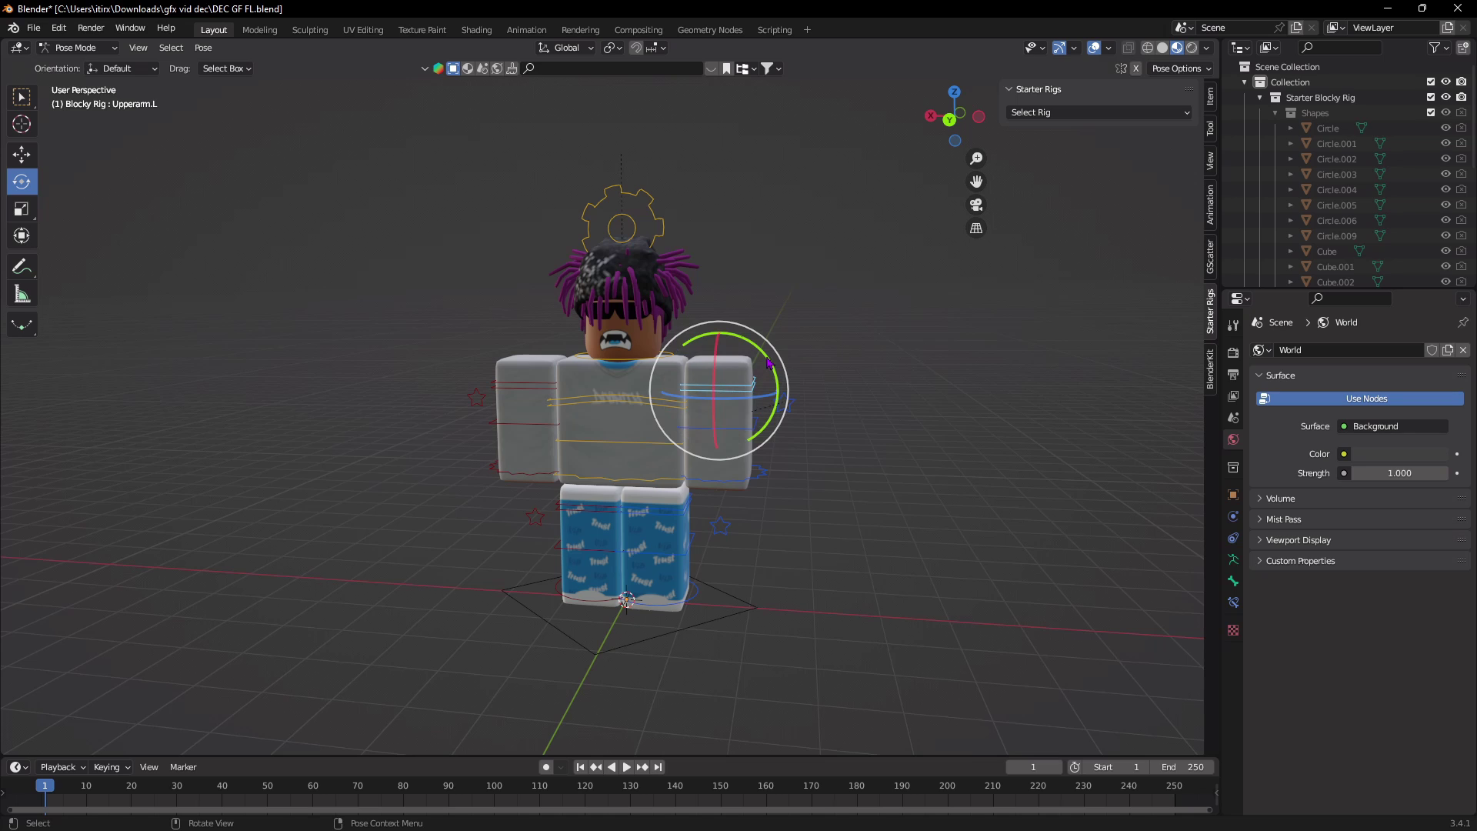
{"action": "left_click_drag", "start_coordinate": [769, 363], "coordinate": [756, 336]}
- Undo and redo the arm rotation, then tilt the Uppertorso bone and undo that tilt
{"action": "key", "text": "ctrl+z"}
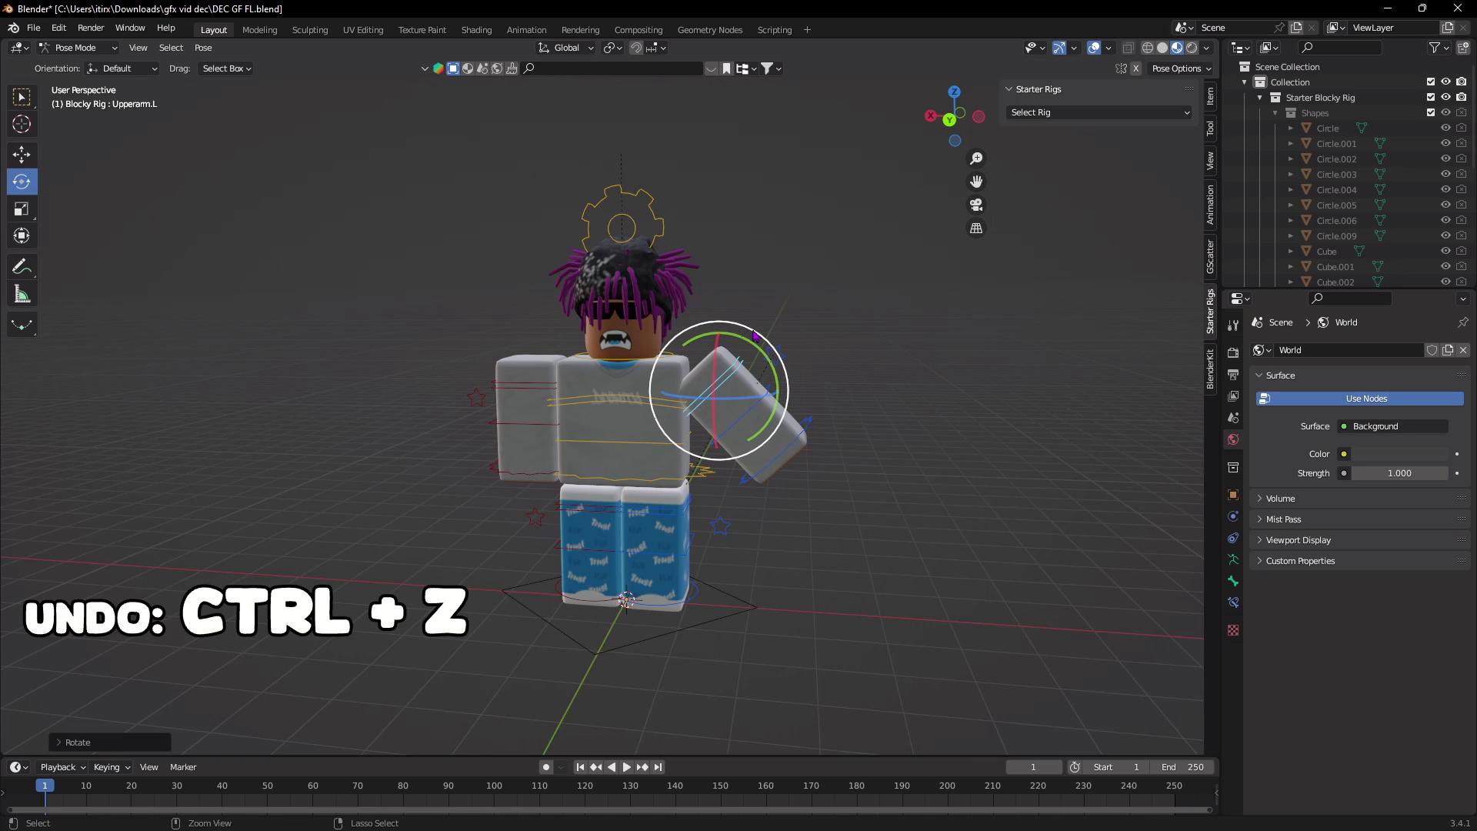
{"action": "key", "text": "ctrl+z"}
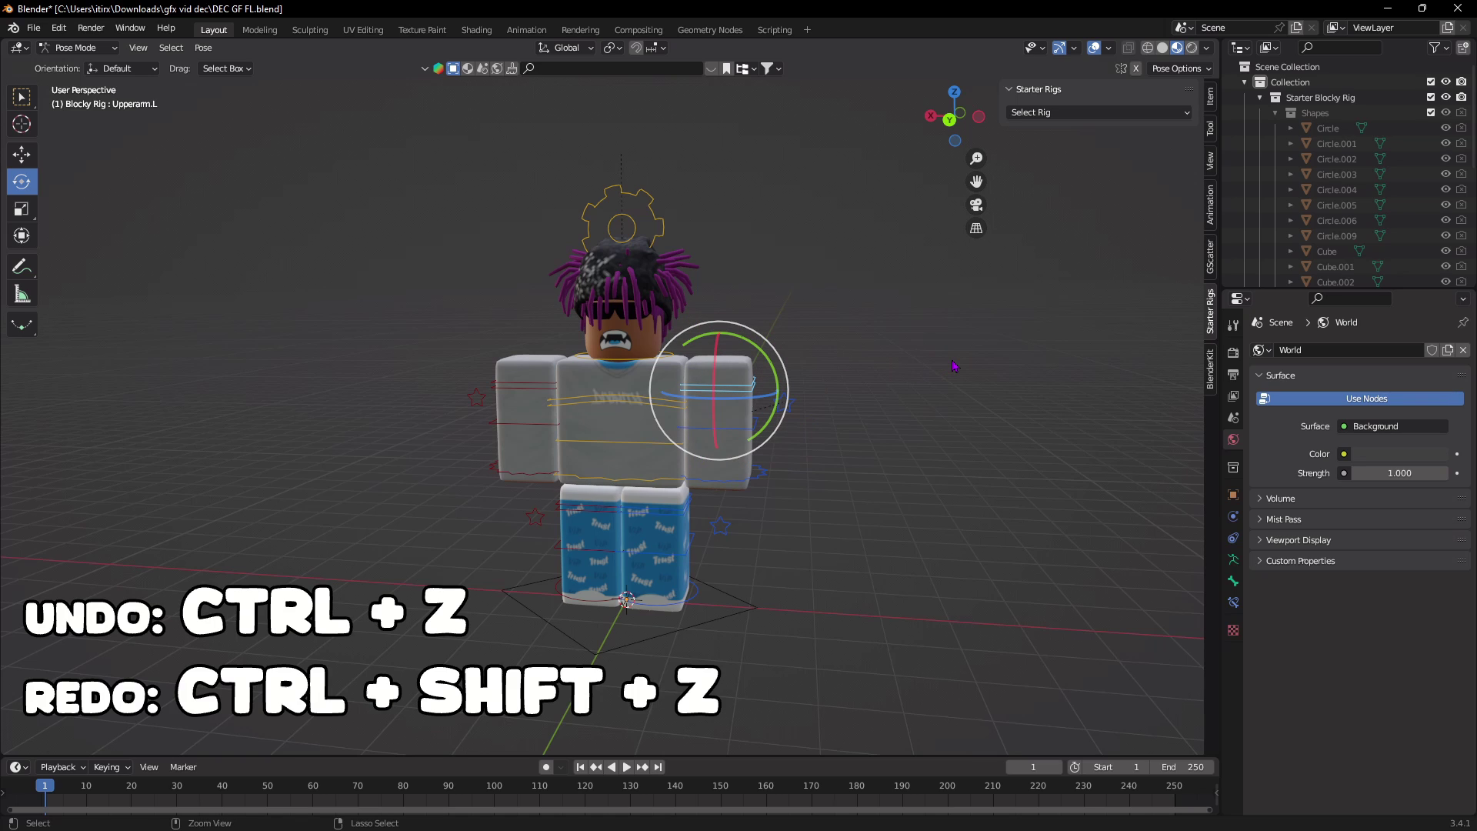
{"action": "key", "text": "ctrl+shift+z"}
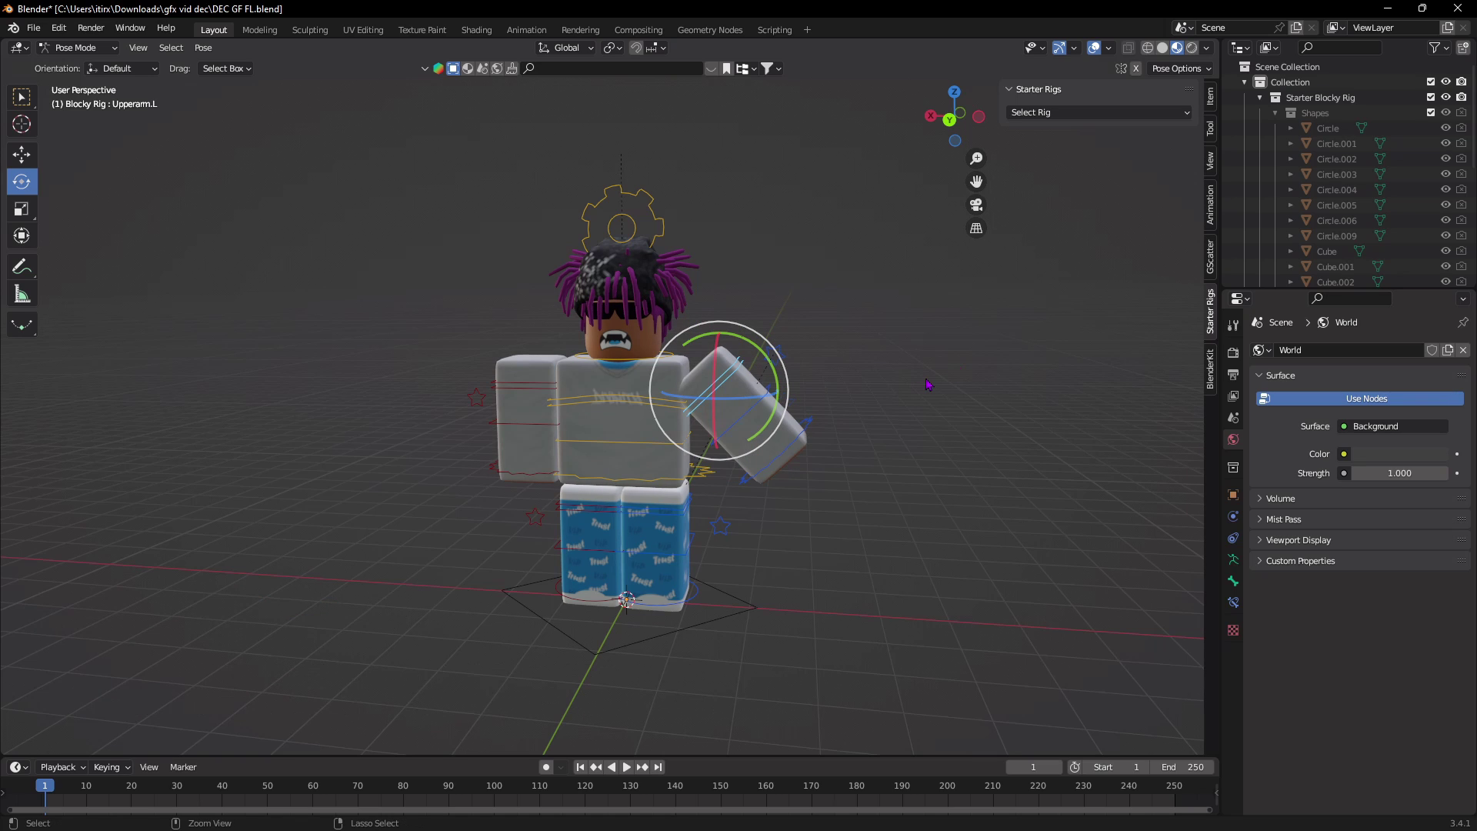
{"action": "key", "text": "ctrl+z"}
{"action": "middle_click_drag", "start_coordinate": [838, 411], "coordinate": [737, 441]}
{"action": "left_click", "coordinate": [703, 465]}
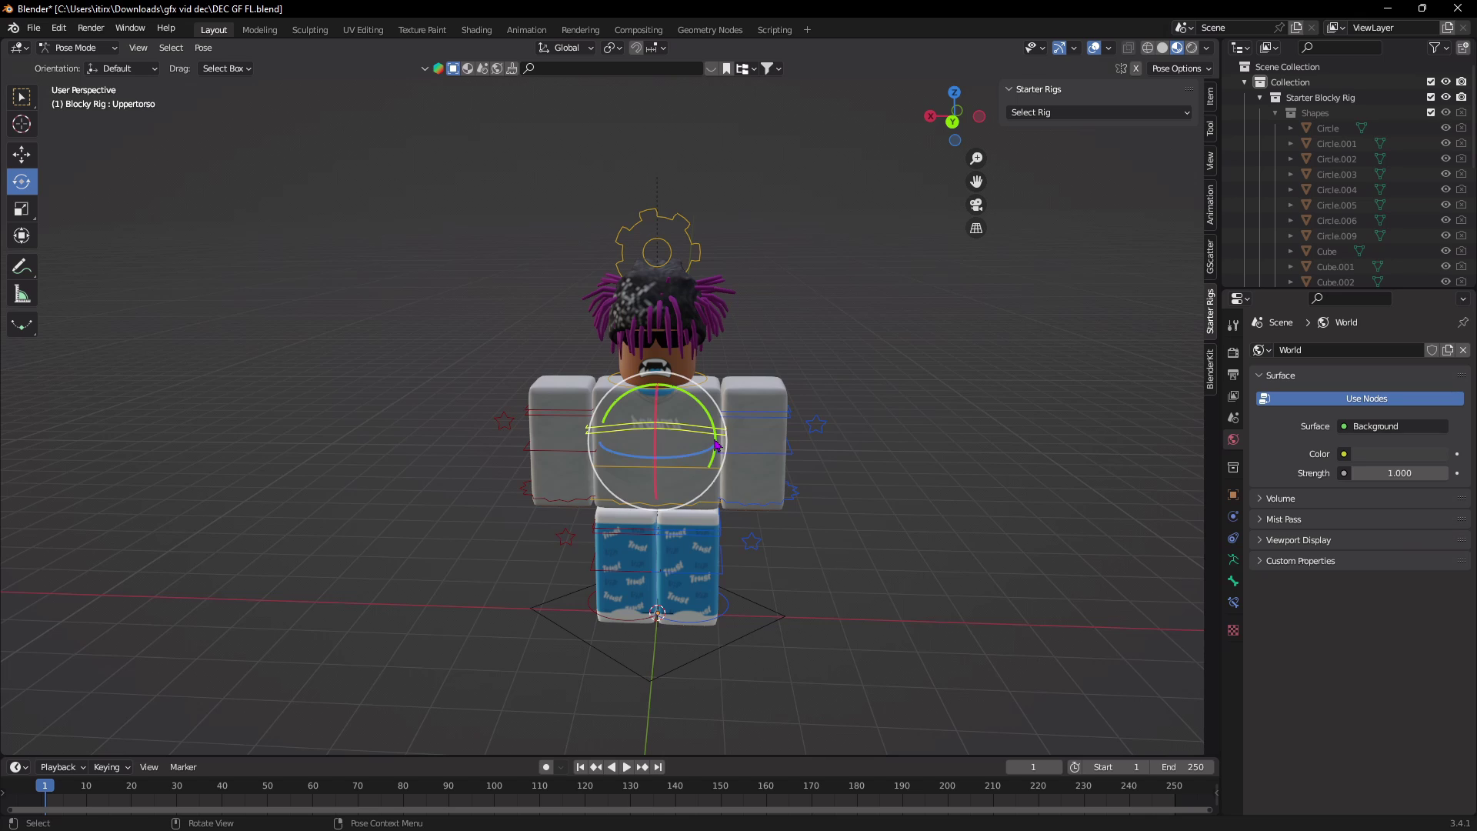
{"action": "left_click_drag", "start_coordinate": [703, 465], "coordinate": [750, 421]}
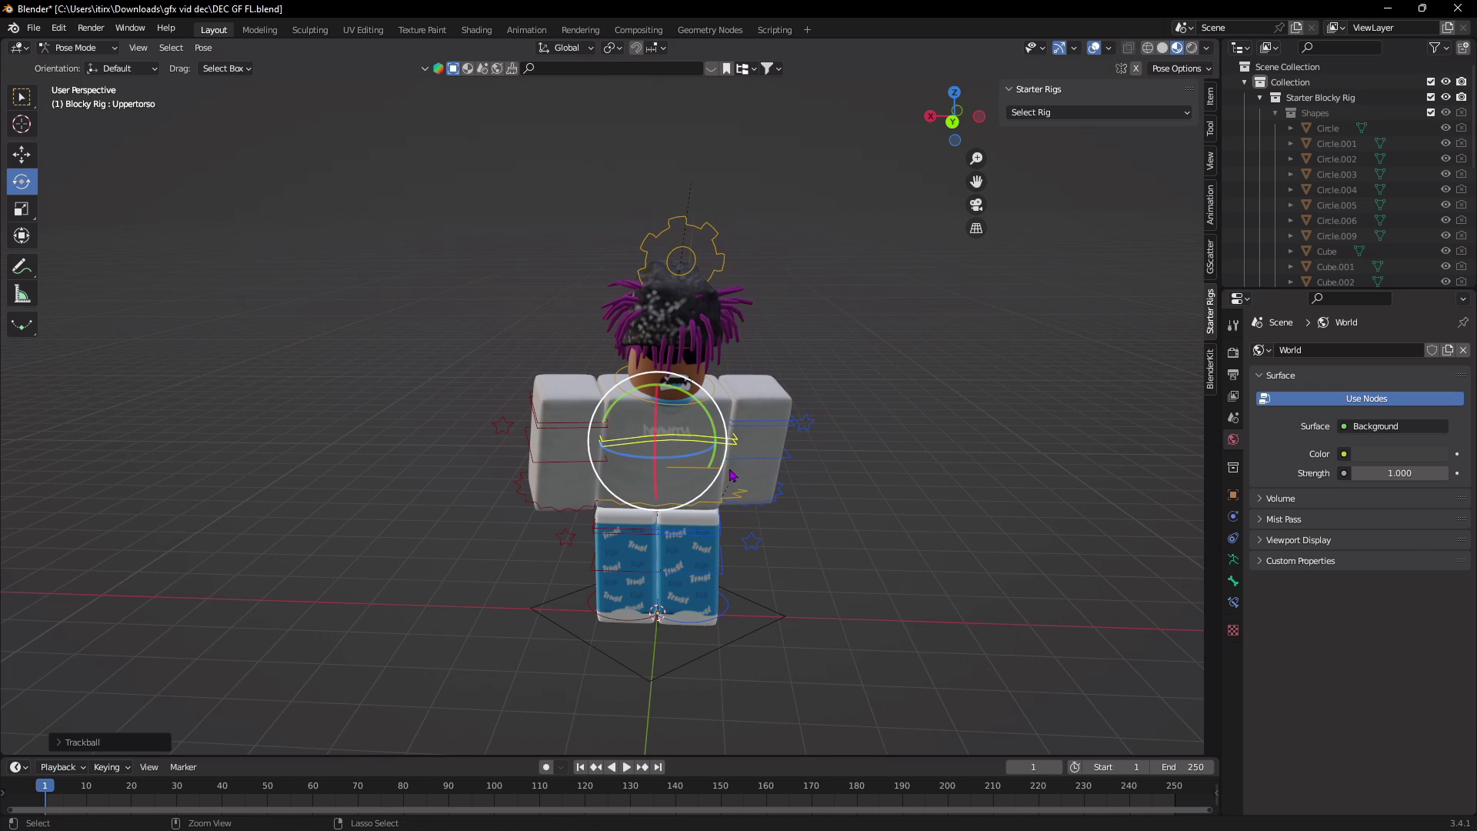
{"action": "key", "text": "ctrl+z"}
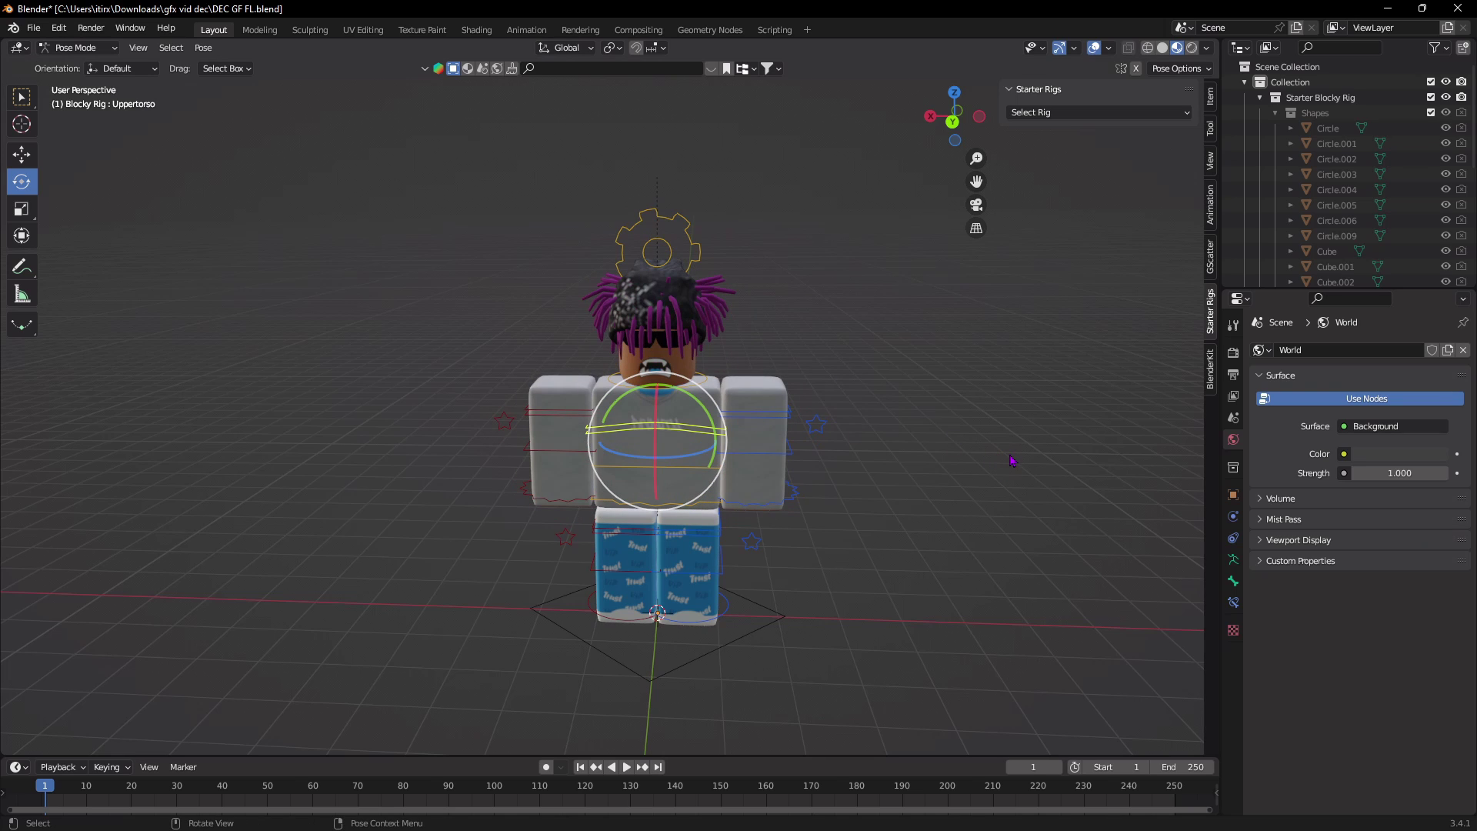
- Slightly rotate the right upper arm and inspect the Head, Lowerarm.R and Lowerarm.L bones
{"action": "middle_click_drag", "start_coordinate": [986, 457], "coordinate": [886, 332]}
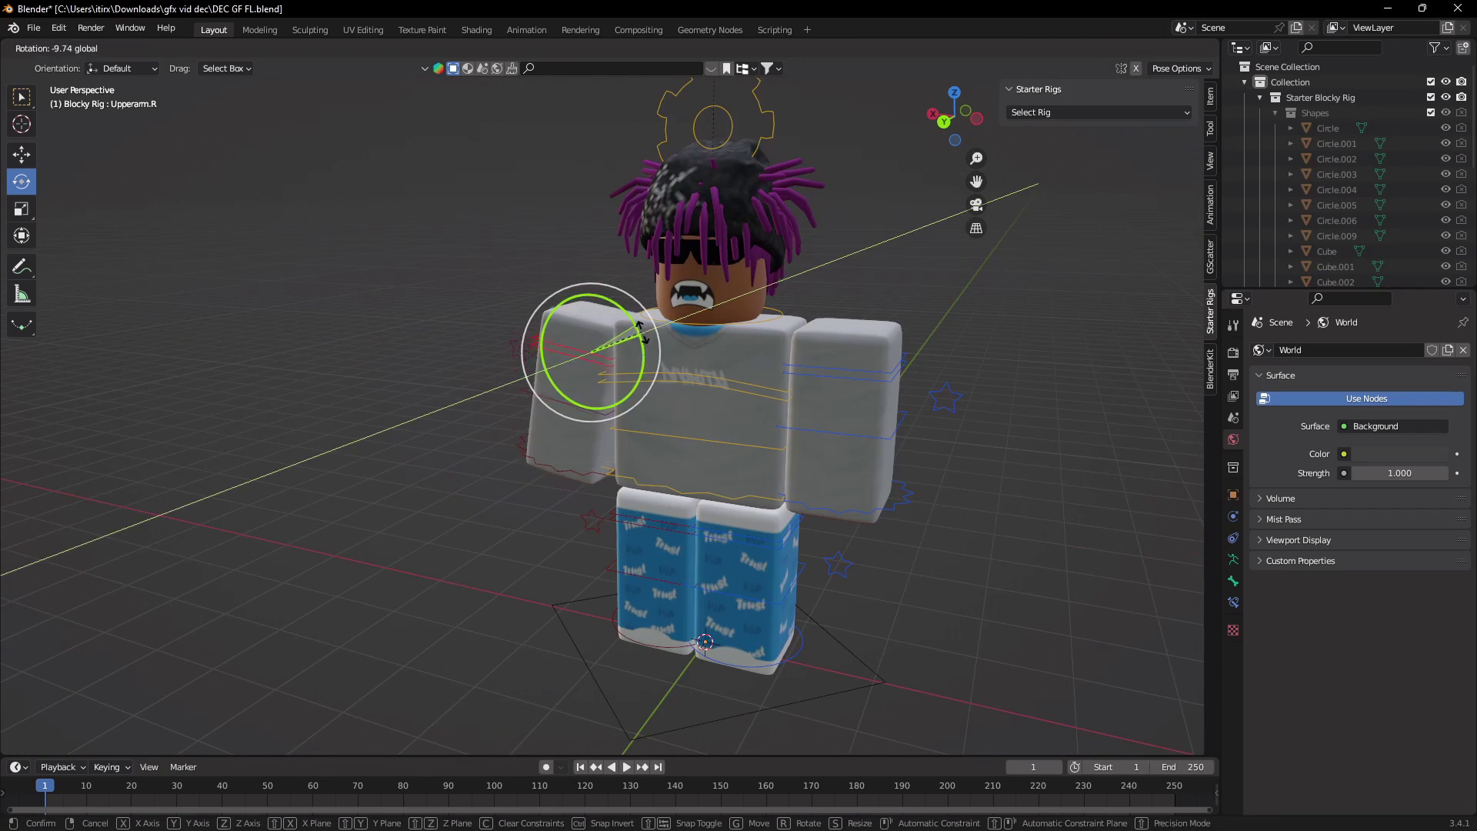
{"action": "left_click", "coordinate": [643, 333]}
{"action": "left_click", "coordinate": [841, 377]}
{"action": "middle_click_drag", "start_coordinate": [841, 377], "coordinate": [769, 303]}
{"action": "left_click", "coordinate": [671, 300]}
{"action": "middle_click_drag", "start_coordinate": [877, 307], "coordinate": [769, 330]}
{"action": "left_click", "coordinate": [610, 340]}
{"action": "middle_click_drag", "start_coordinate": [610, 339], "coordinate": [1025, 427]}
{"action": "left_click", "coordinate": [777, 407]}
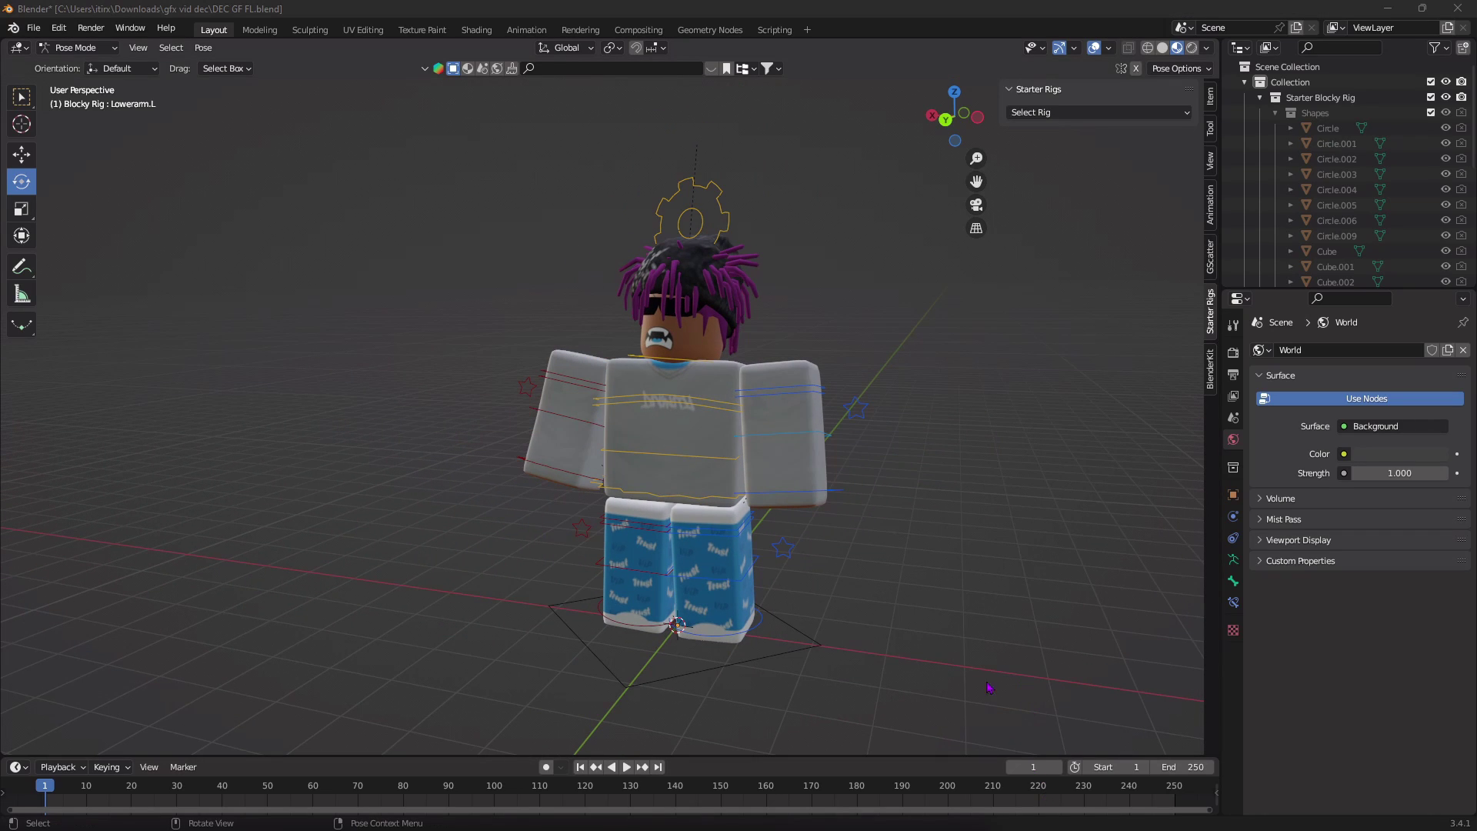
{"action": "middle_click_drag", "start_coordinate": [959, 631], "coordinate": [980, 607]}
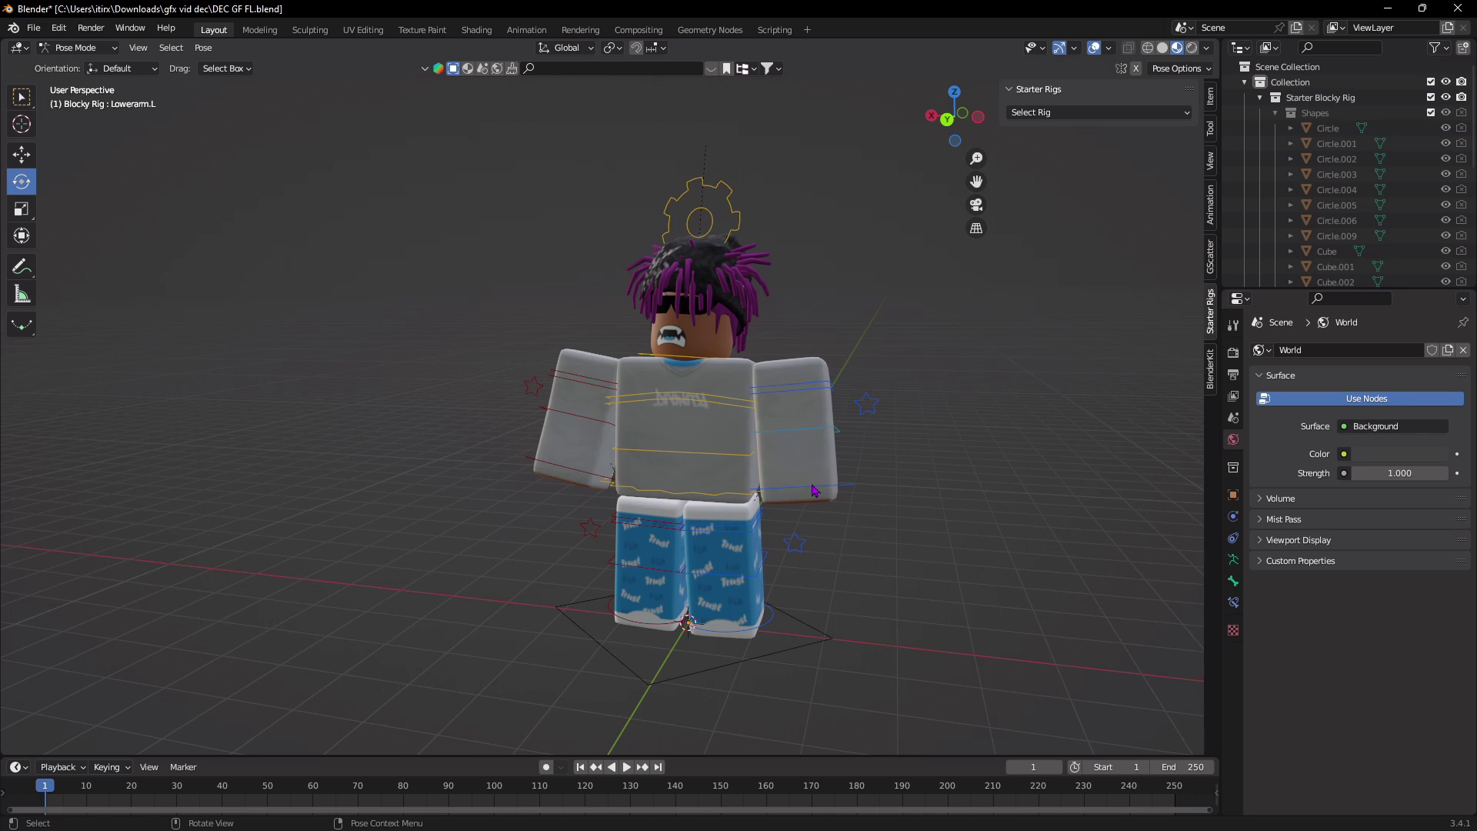
- Return to Object Mode, deselect the rig, and switch to the Shading workspace
{"action": "left_click", "coordinate": [114, 49]}
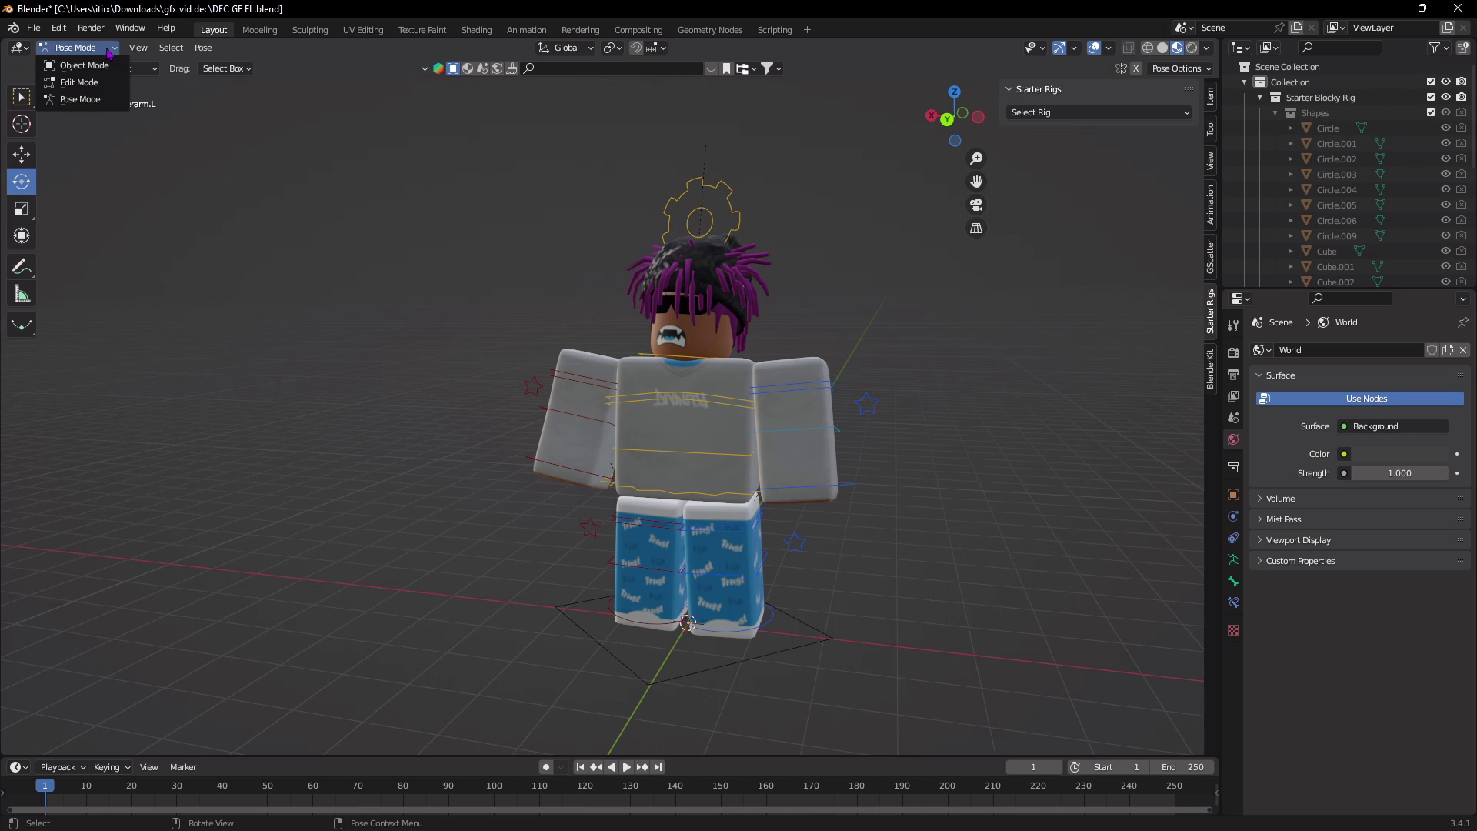
{"action": "left_click", "coordinate": [112, 67]}
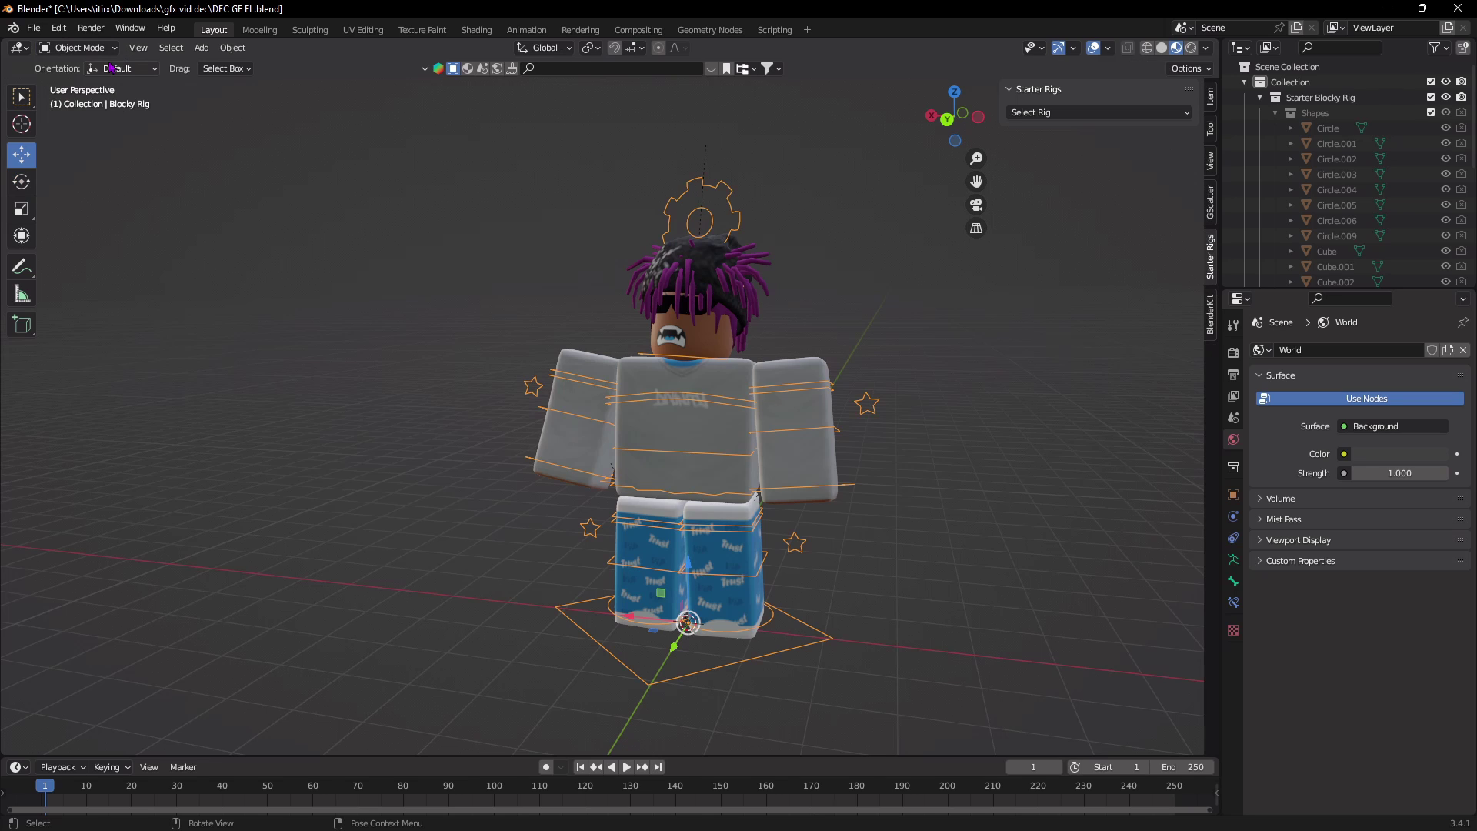
{"action": "left_click", "coordinate": [376, 114]}
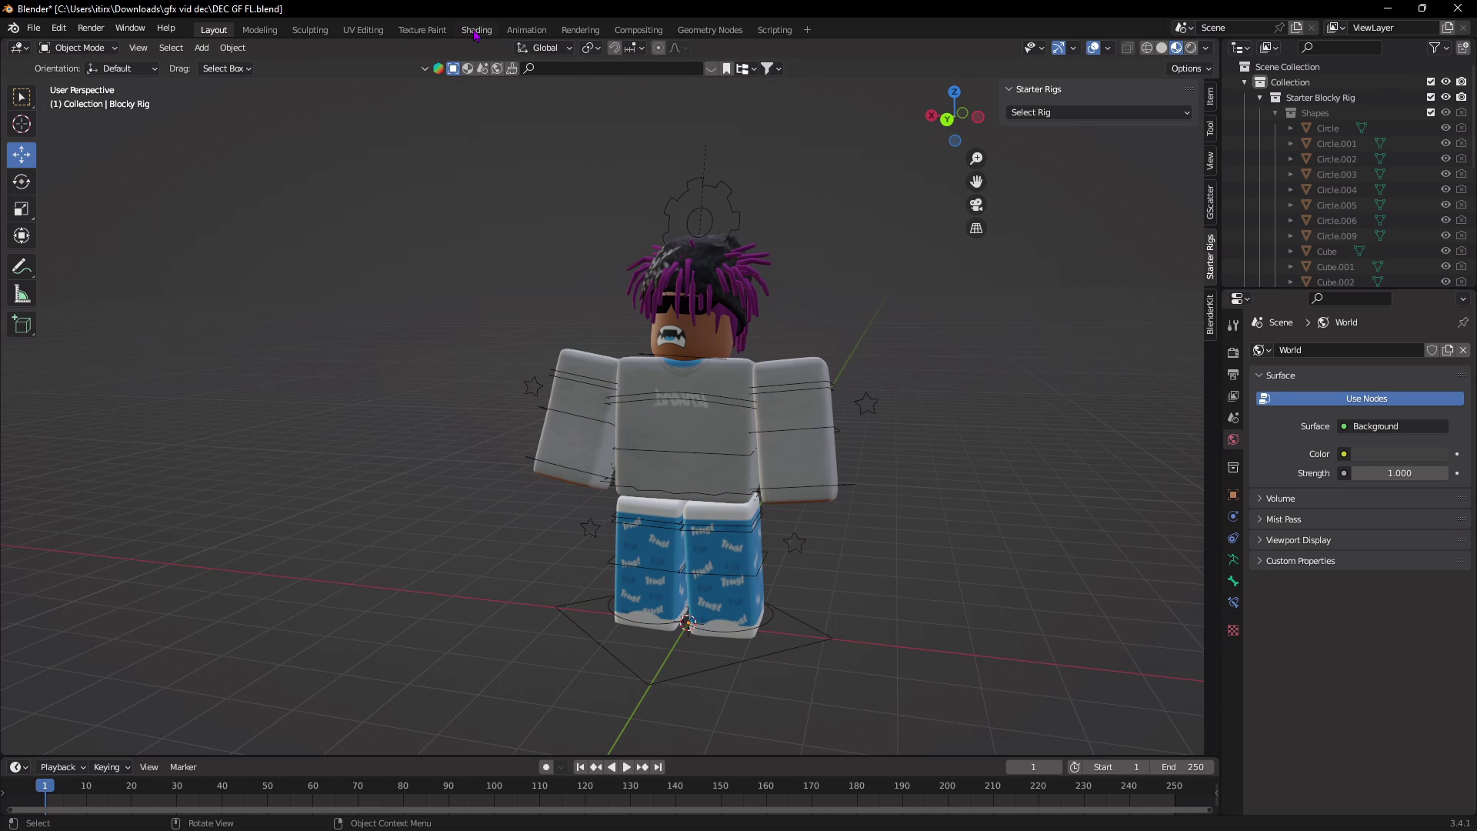
{"action": "left_click", "coordinate": [476, 31]}
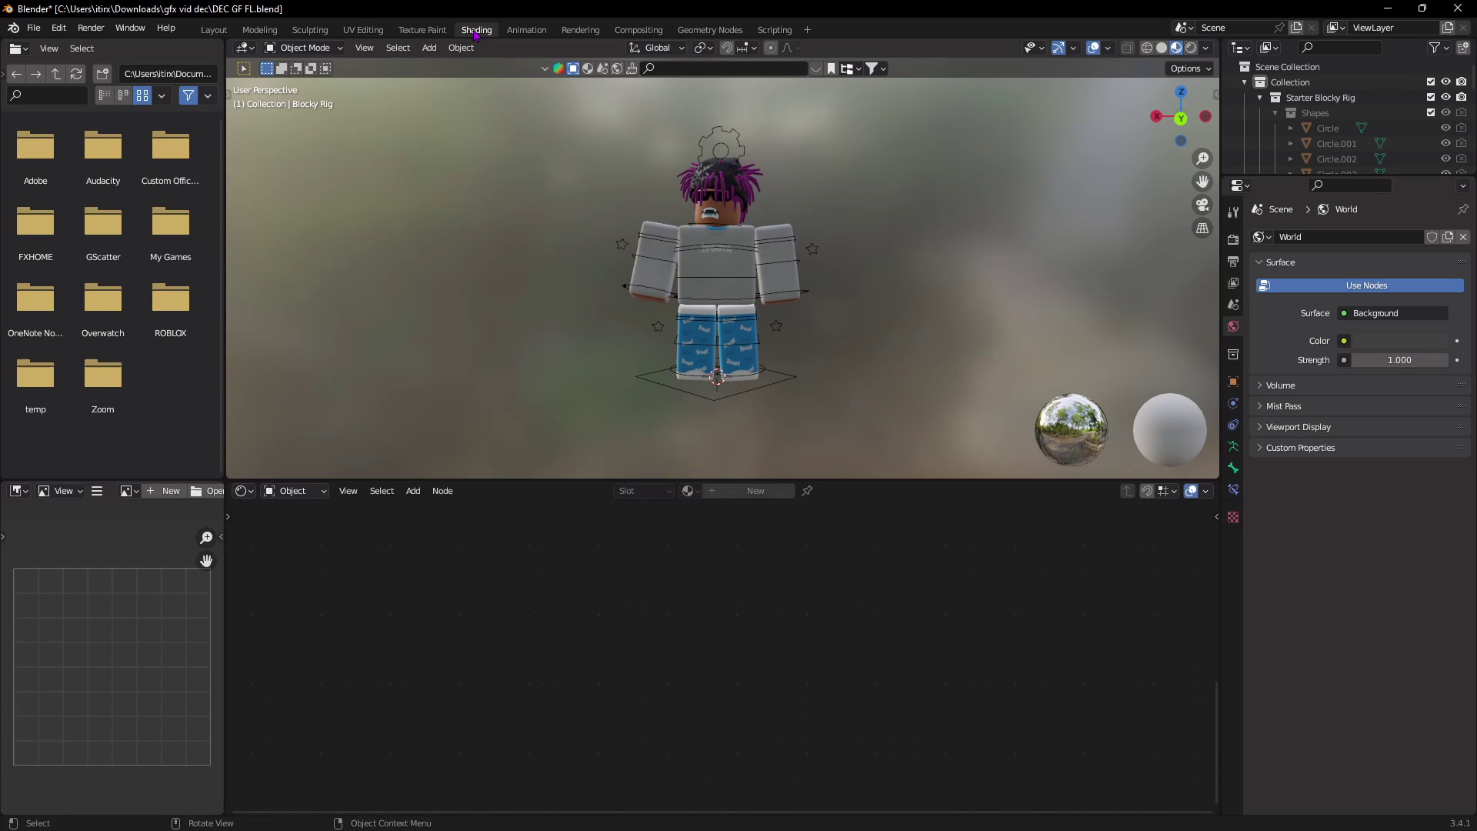
- Show the World node tree and add an Environment Texture node left of Background
{"action": "left_click", "coordinate": [291, 493]}
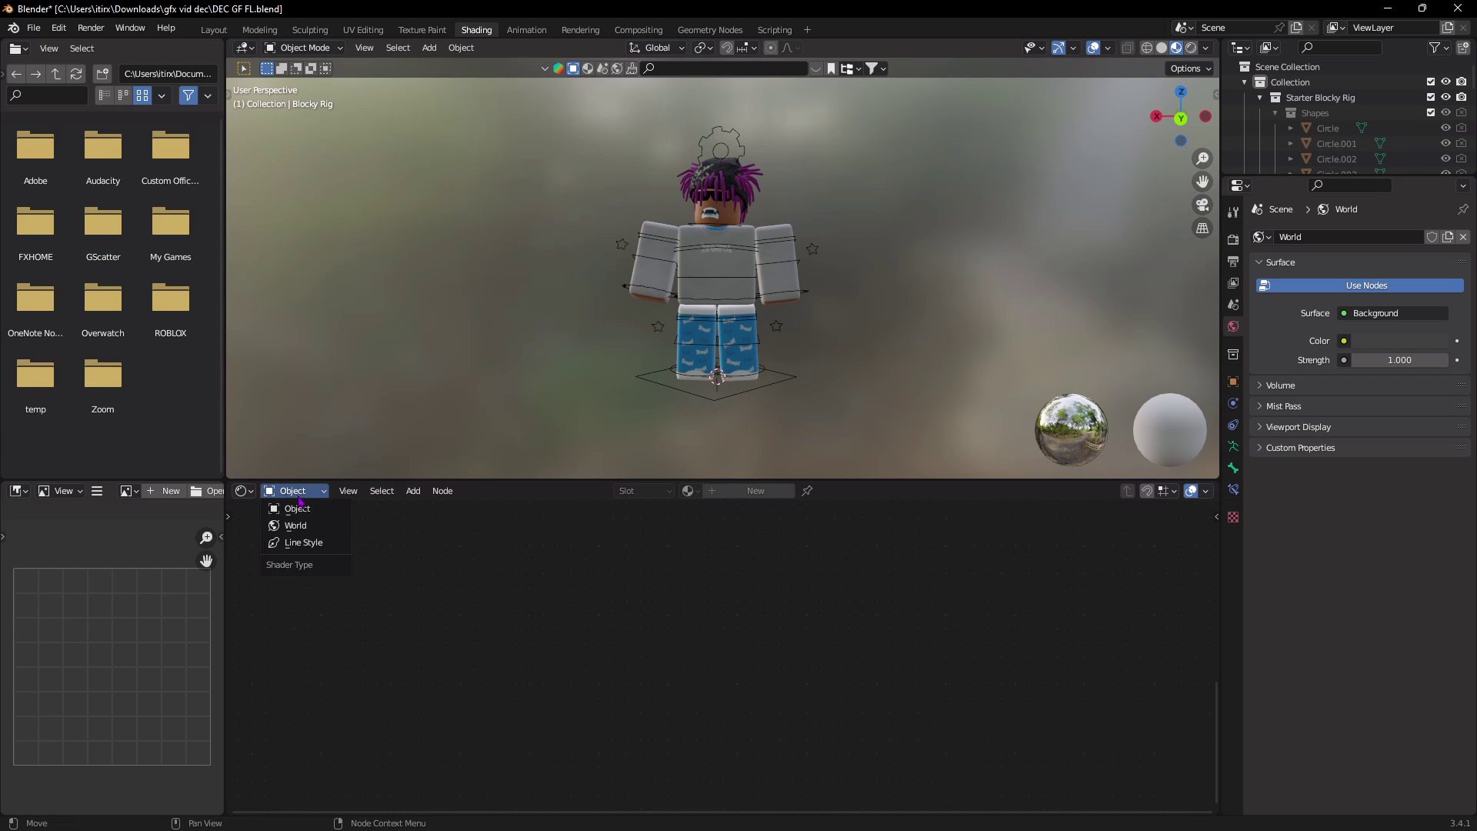
{"action": "left_click", "coordinate": [306, 521]}
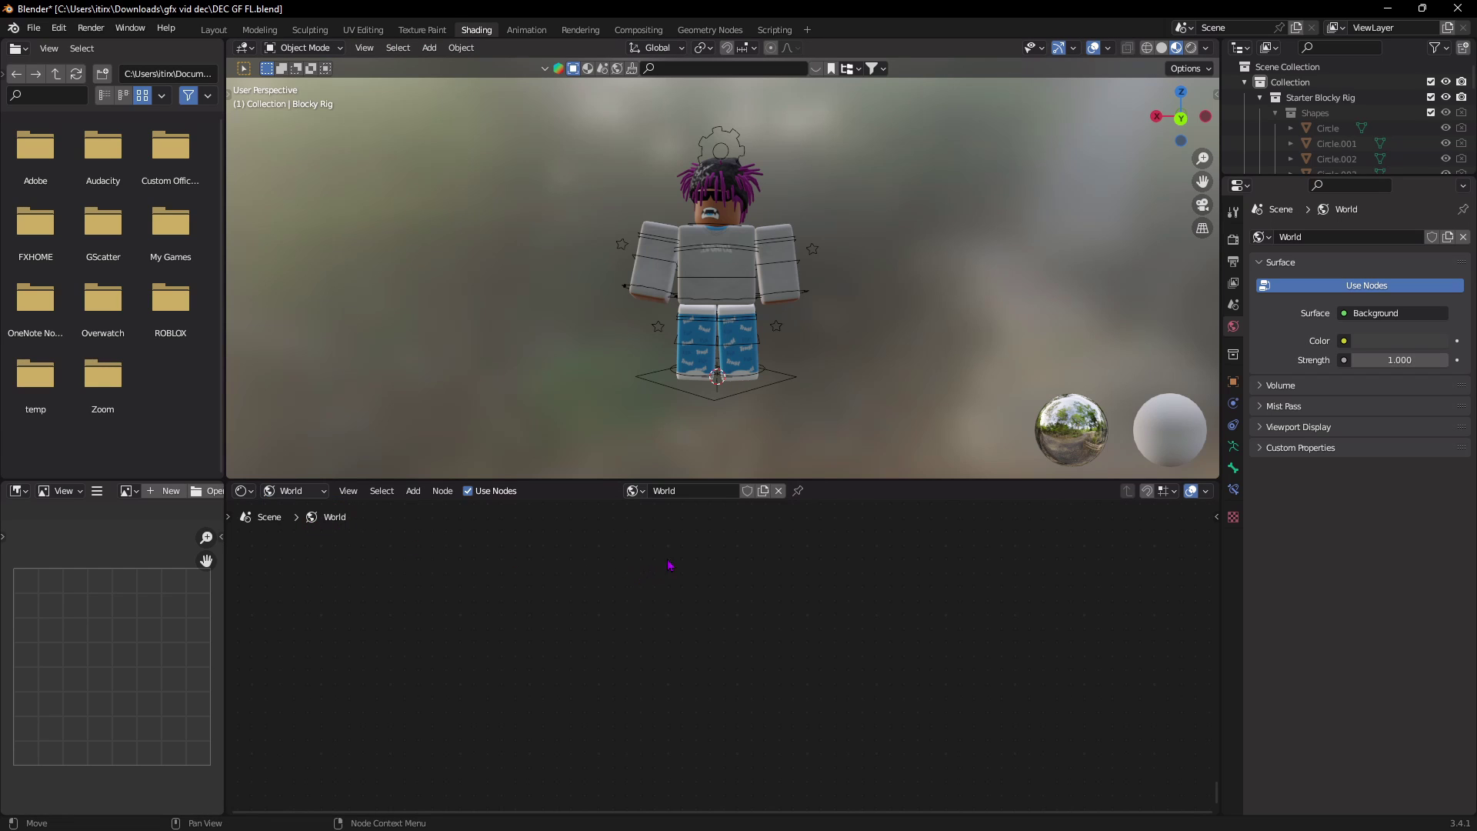
{"action": "key", "text": "Home"}
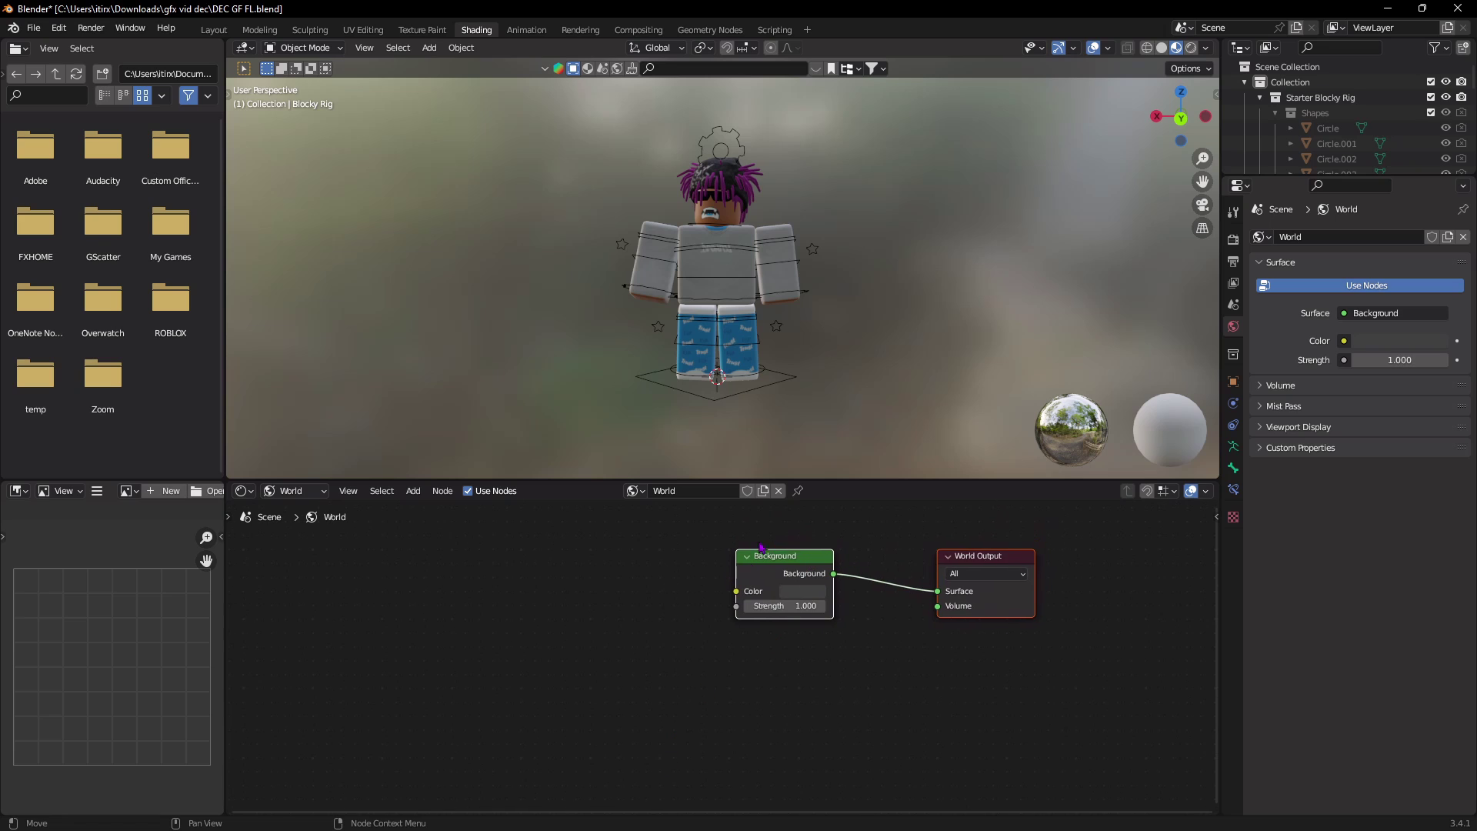
{"action": "key", "text": "alt+a"}
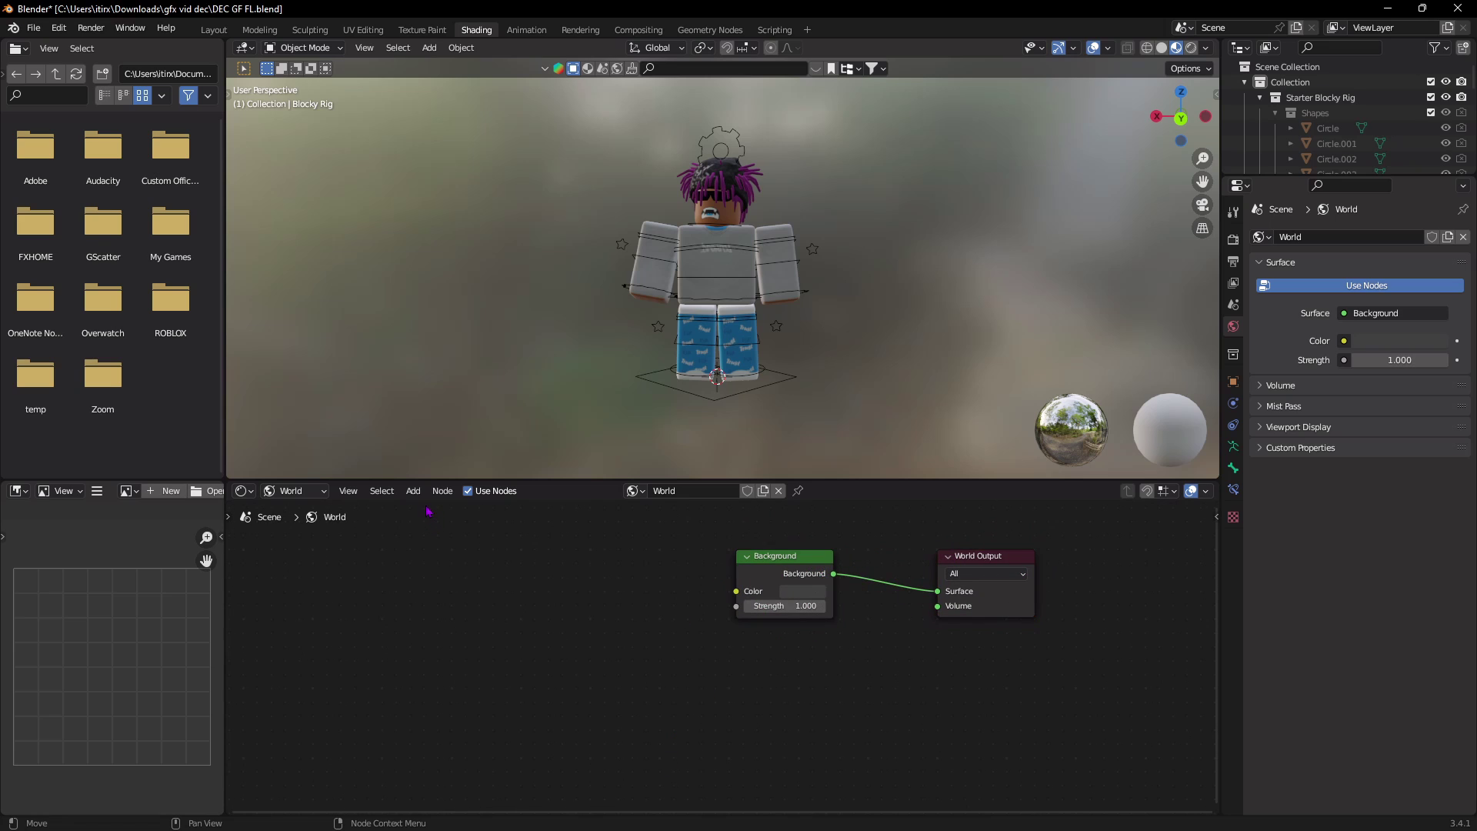
{"action": "left_click", "coordinate": [413, 491]}
{"action": "mouse_move", "coordinate": [439, 577]}
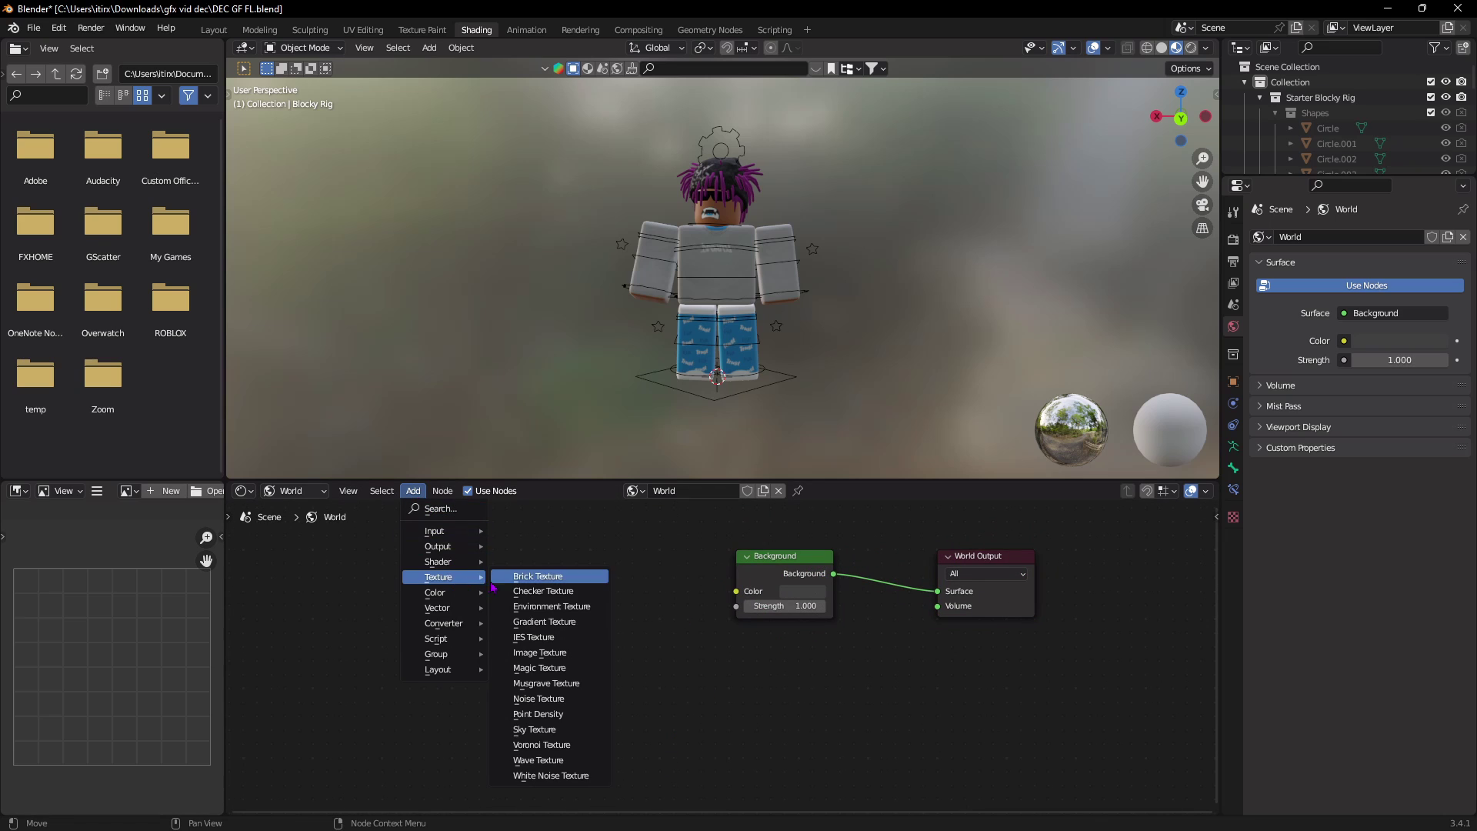
{"action": "left_click", "coordinate": [531, 606]}
{"action": "left_click", "coordinate": [507, 567]}
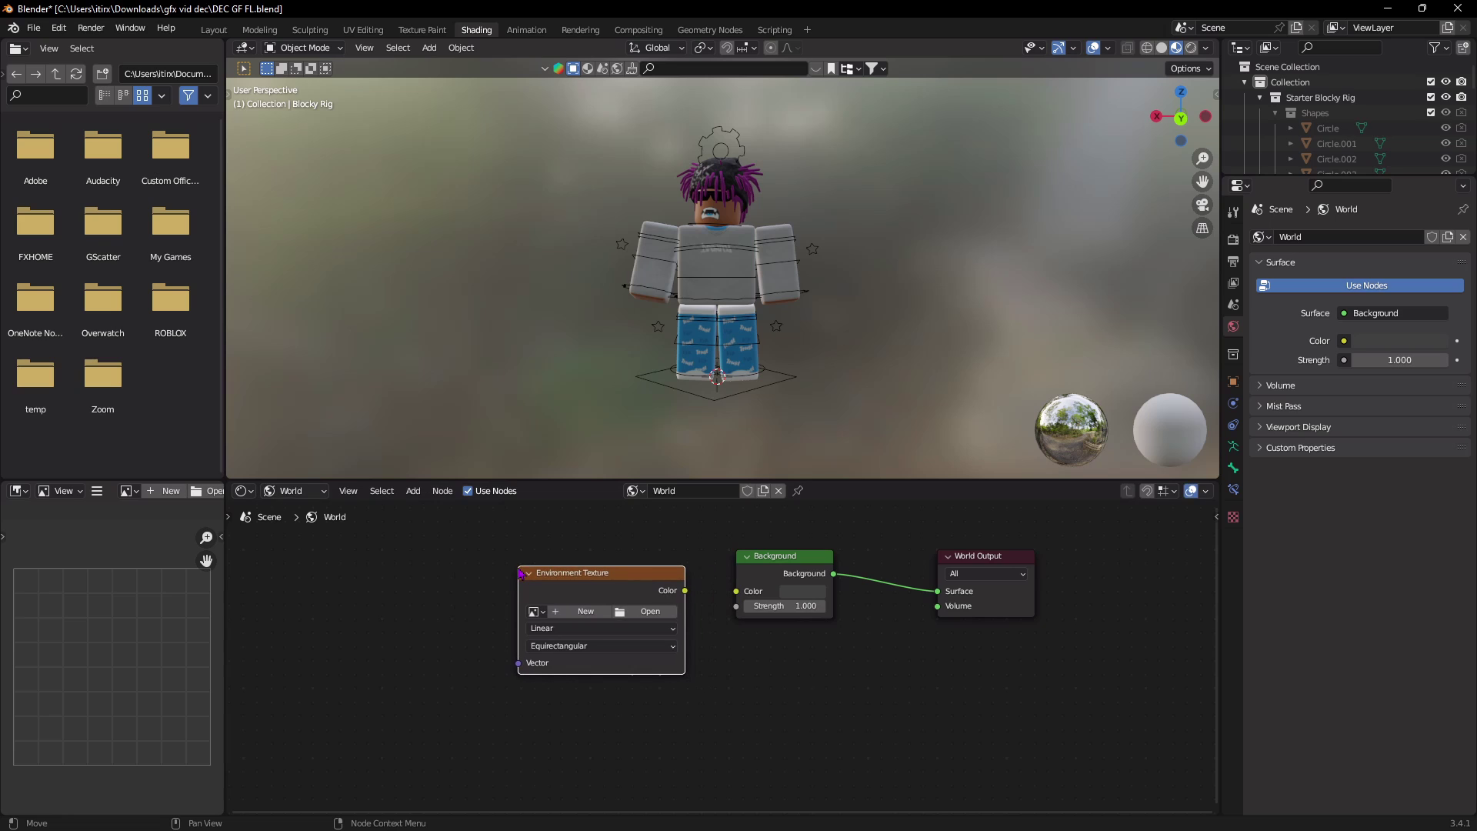
{"action": "left_click_drag", "start_coordinate": [685, 590], "coordinate": [725, 592]}
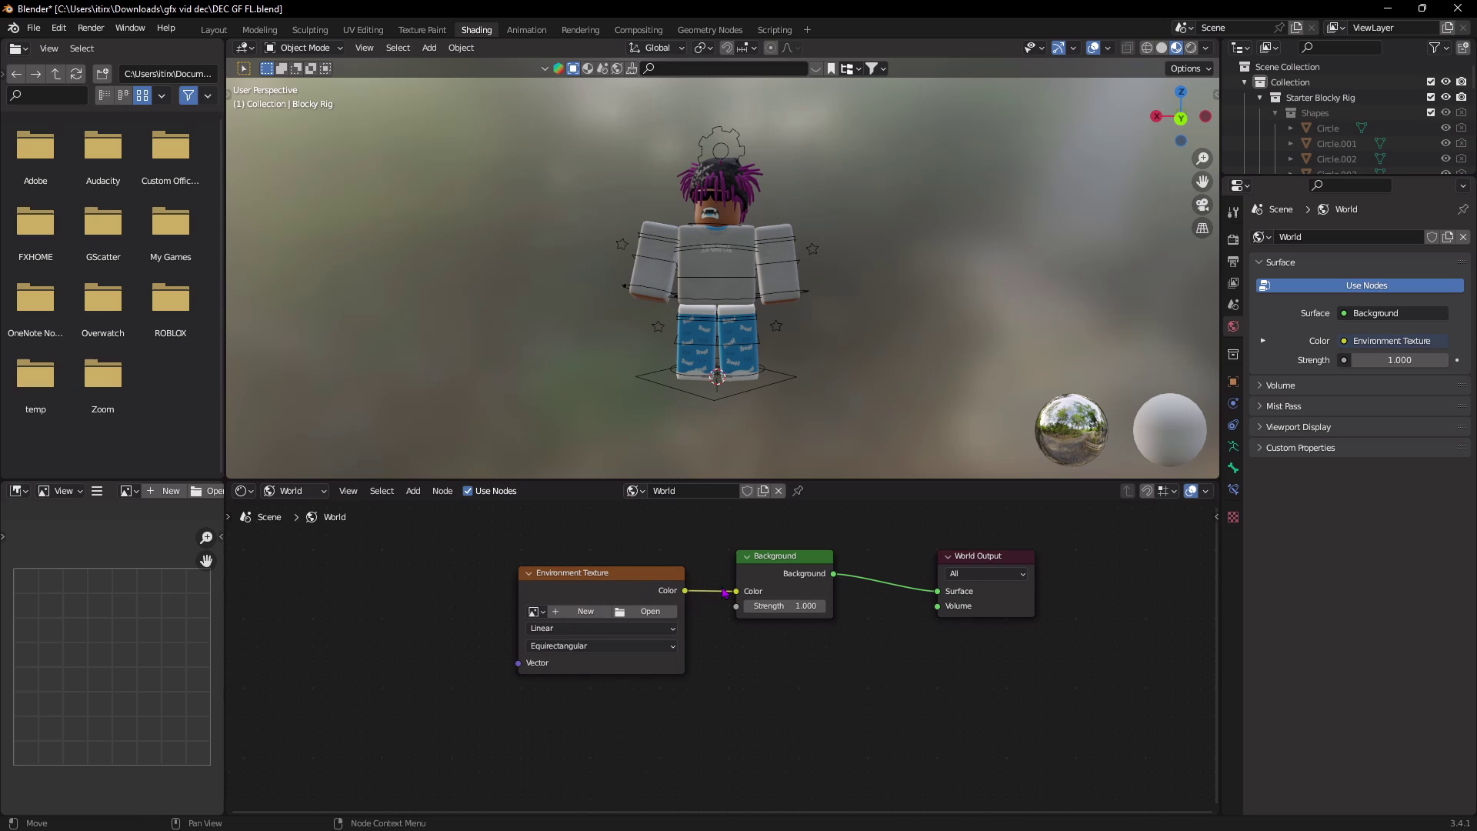
- Add a Mapping node to the left of the Environment Texture
{"action": "left_click", "coordinate": [413, 491]}
{"action": "left_click", "coordinate": [446, 510]}
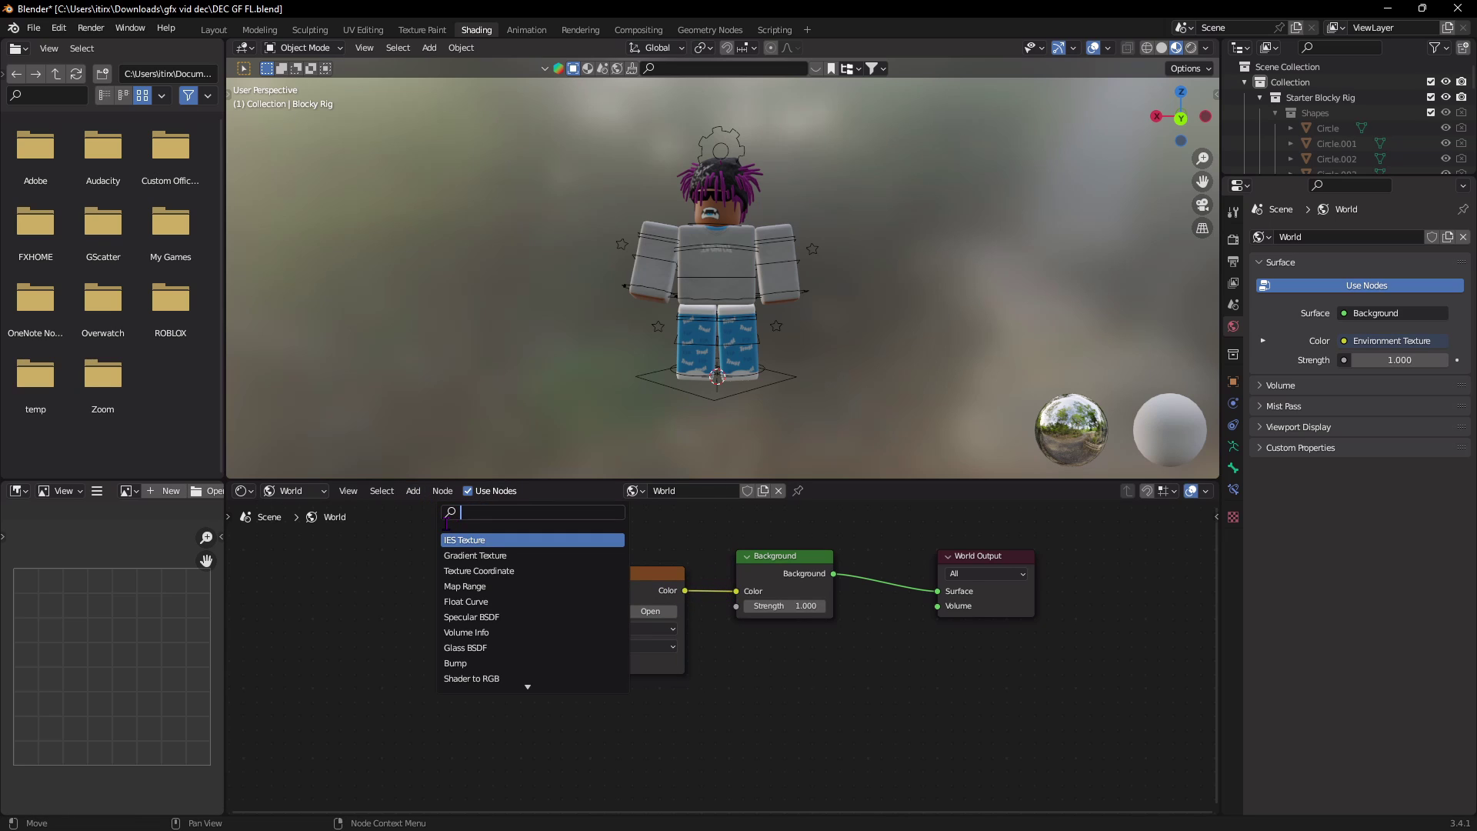
{"action": "type", "text": "mapping"}
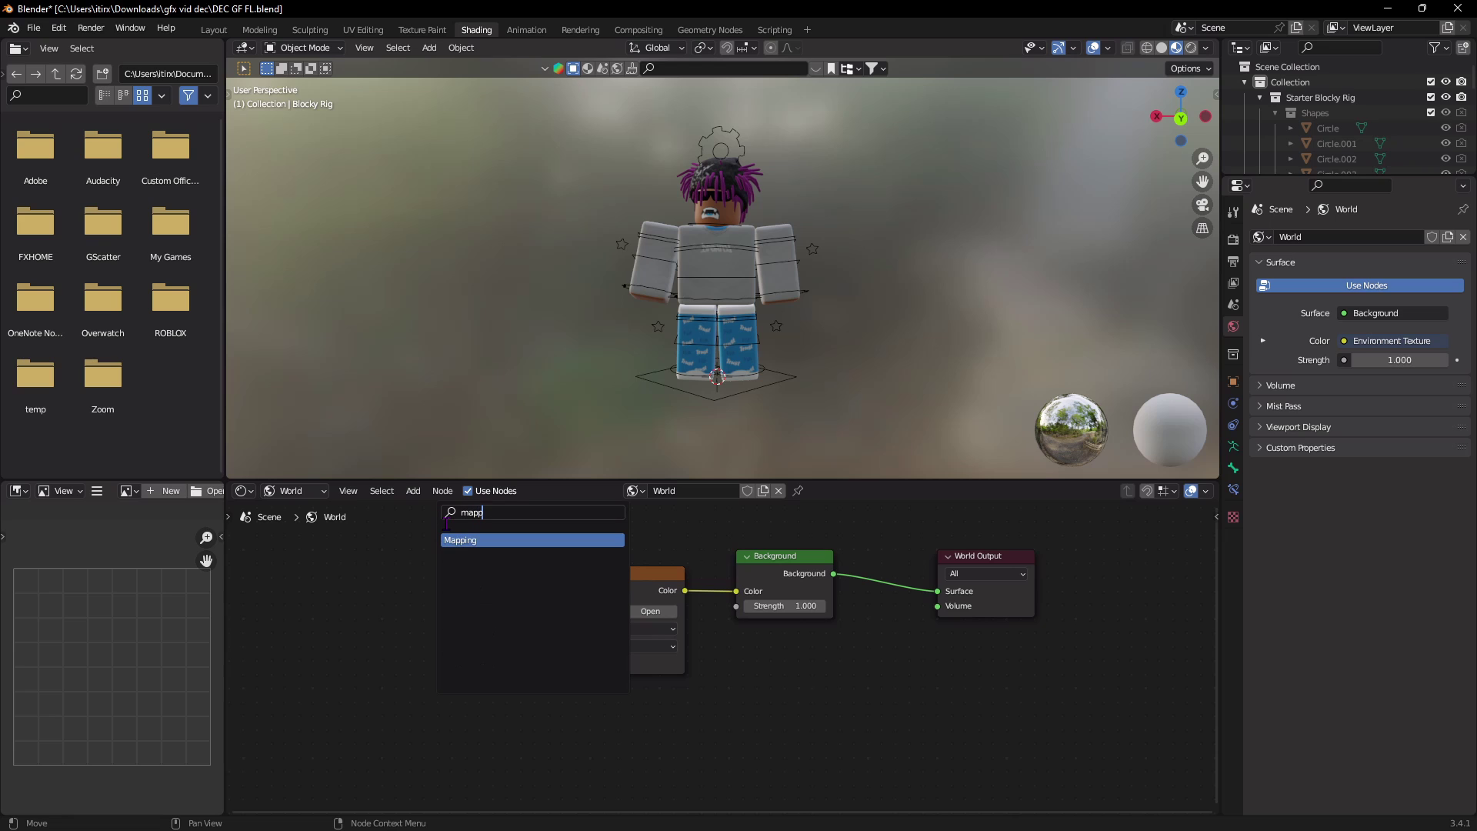
{"action": "key", "text": "Return"}
{"action": "left_click", "coordinate": [391, 557]}
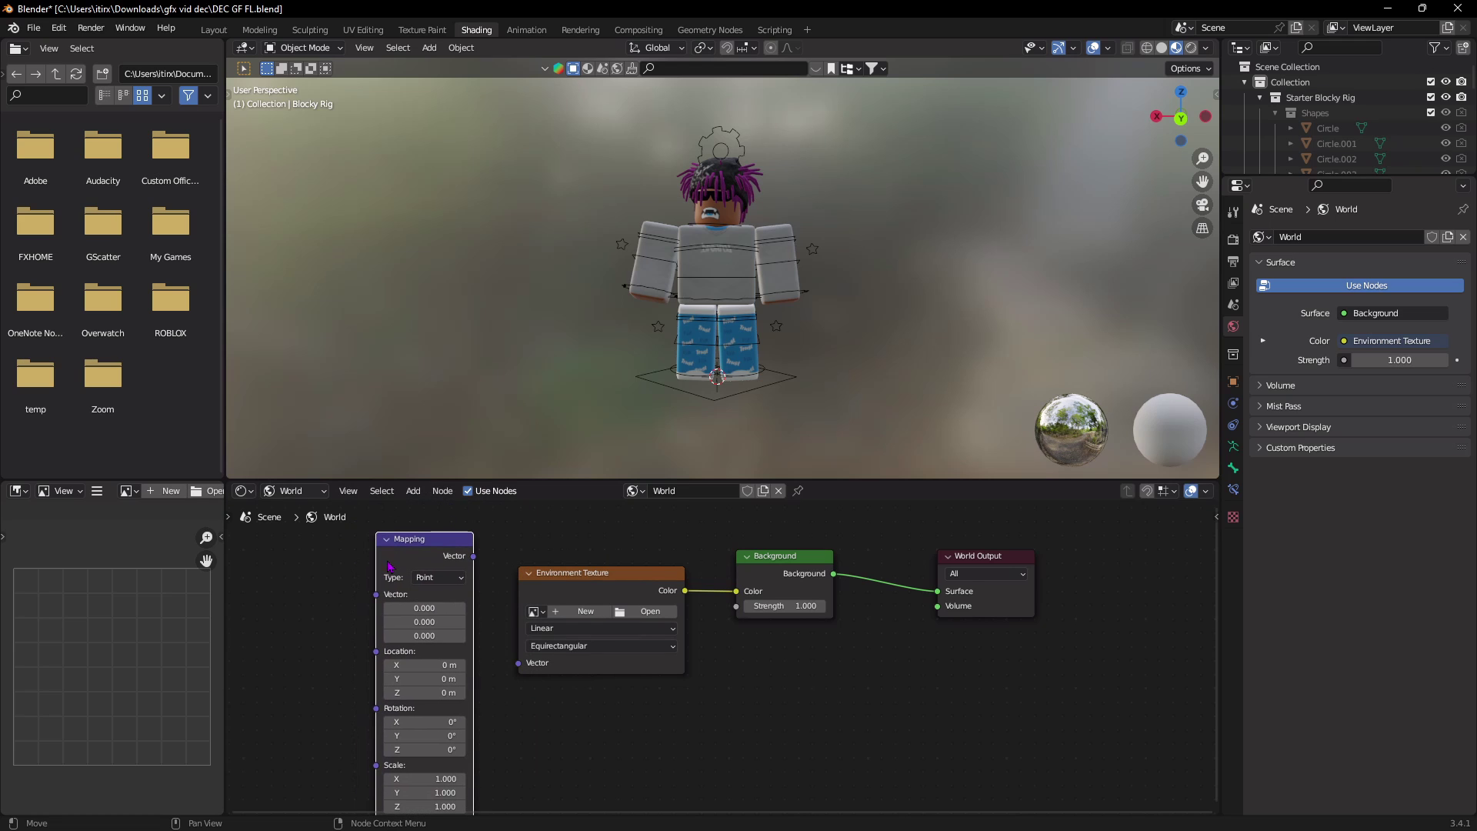
{"action": "middle_click_drag", "start_coordinate": [557, 543], "coordinate": [790, 538]}
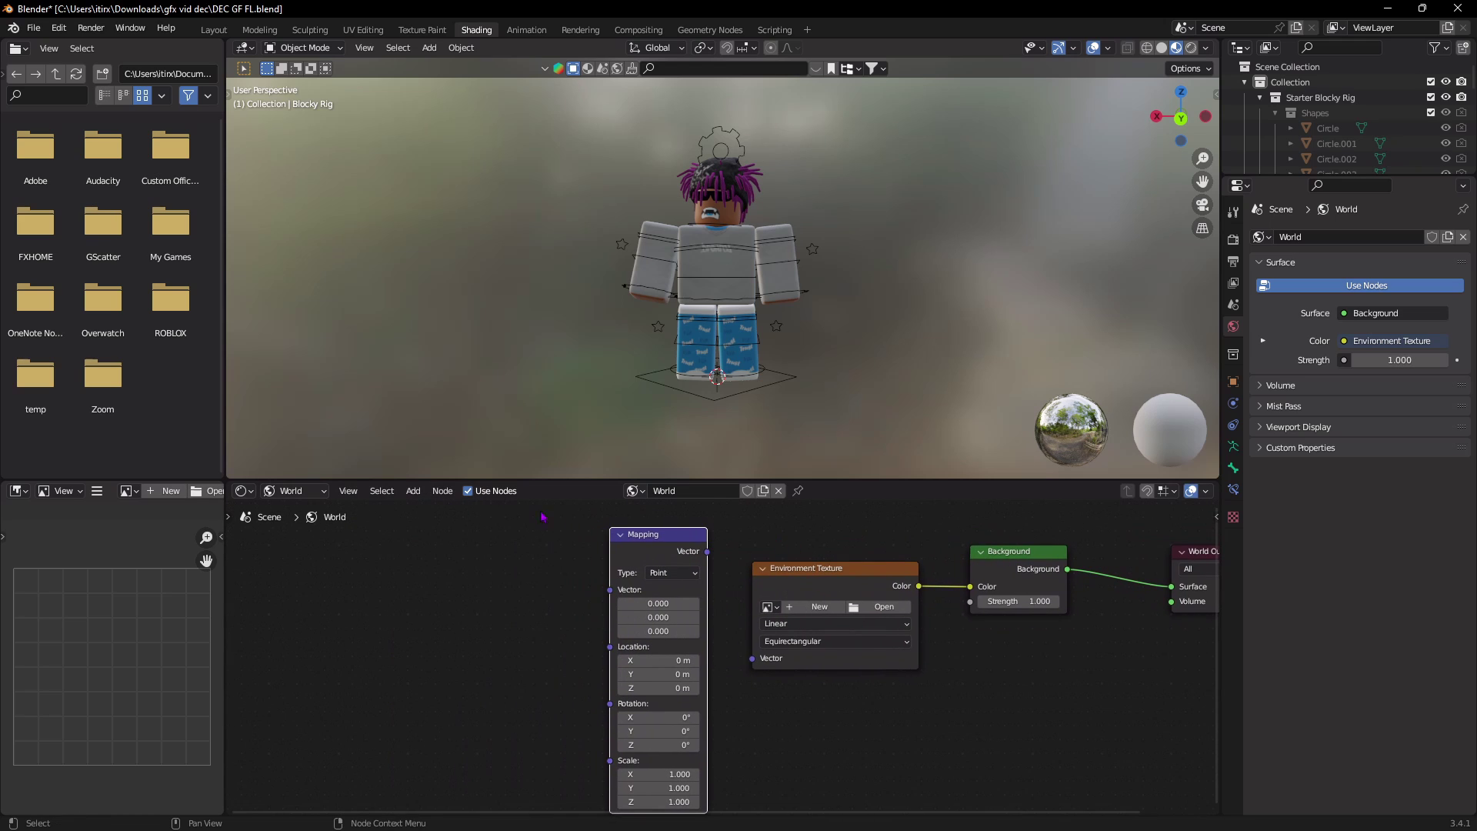
- Add Texture Coordinate and link Generated → Mapping Vector → Environment Texture Vector
{"action": "left_click", "coordinate": [413, 490]}
{"action": "left_click", "coordinate": [452, 508]}
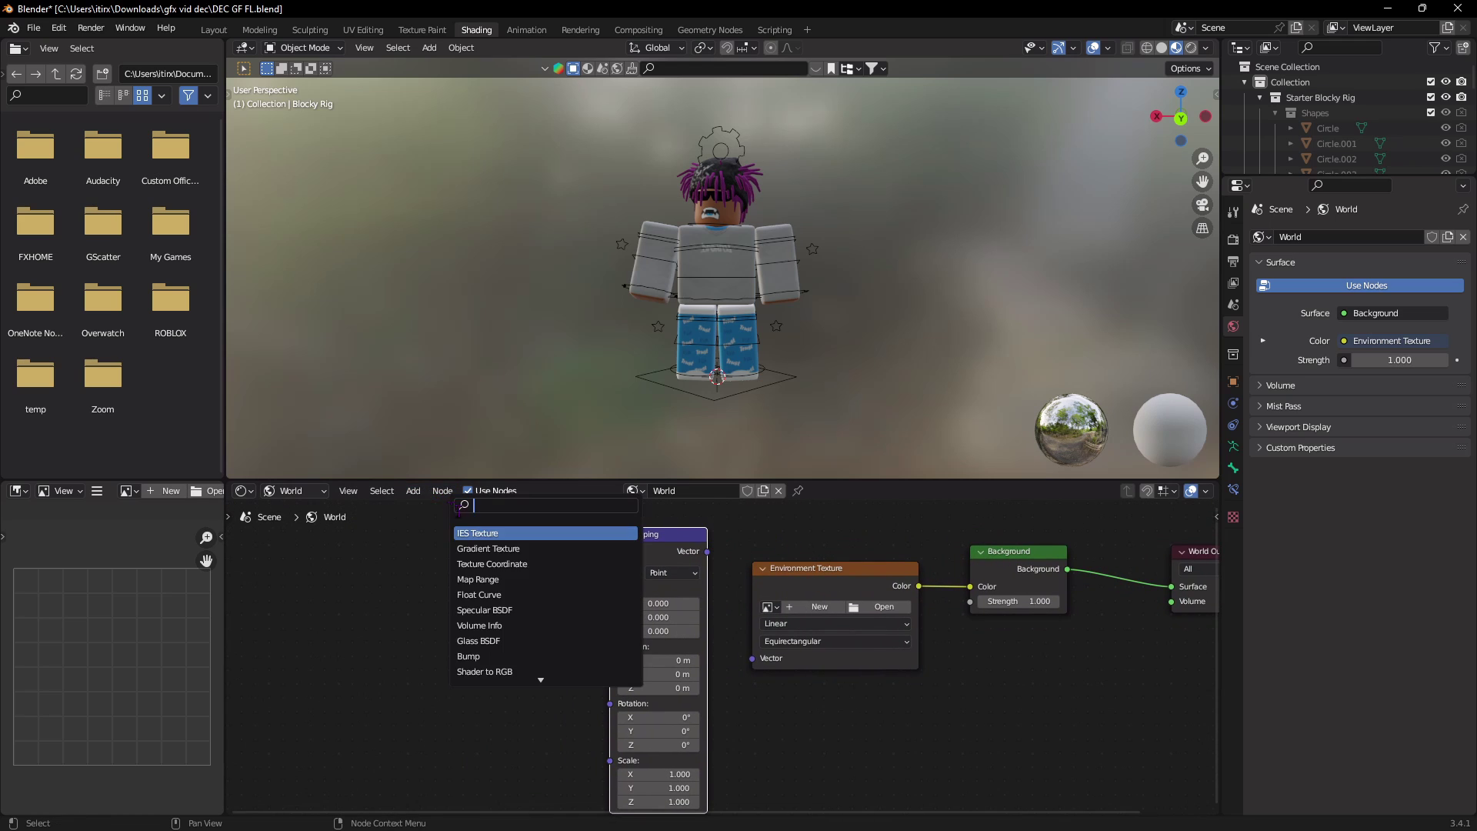
{"action": "left_click", "coordinate": [510, 564]}
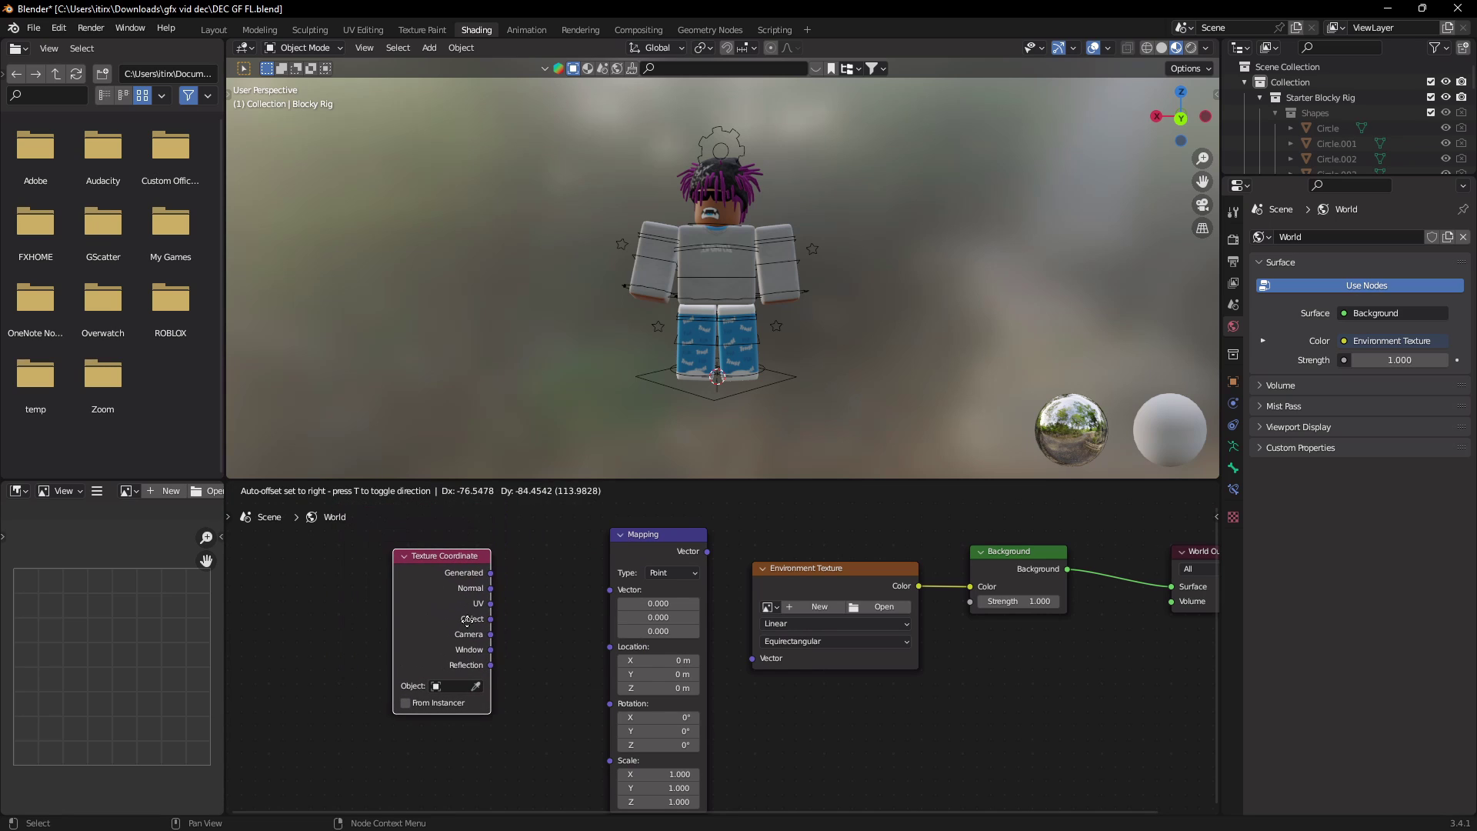
{"action": "left_click", "coordinate": [493, 580]}
{"action": "left_click_drag", "start_coordinate": [492, 578], "coordinate": [610, 594]}
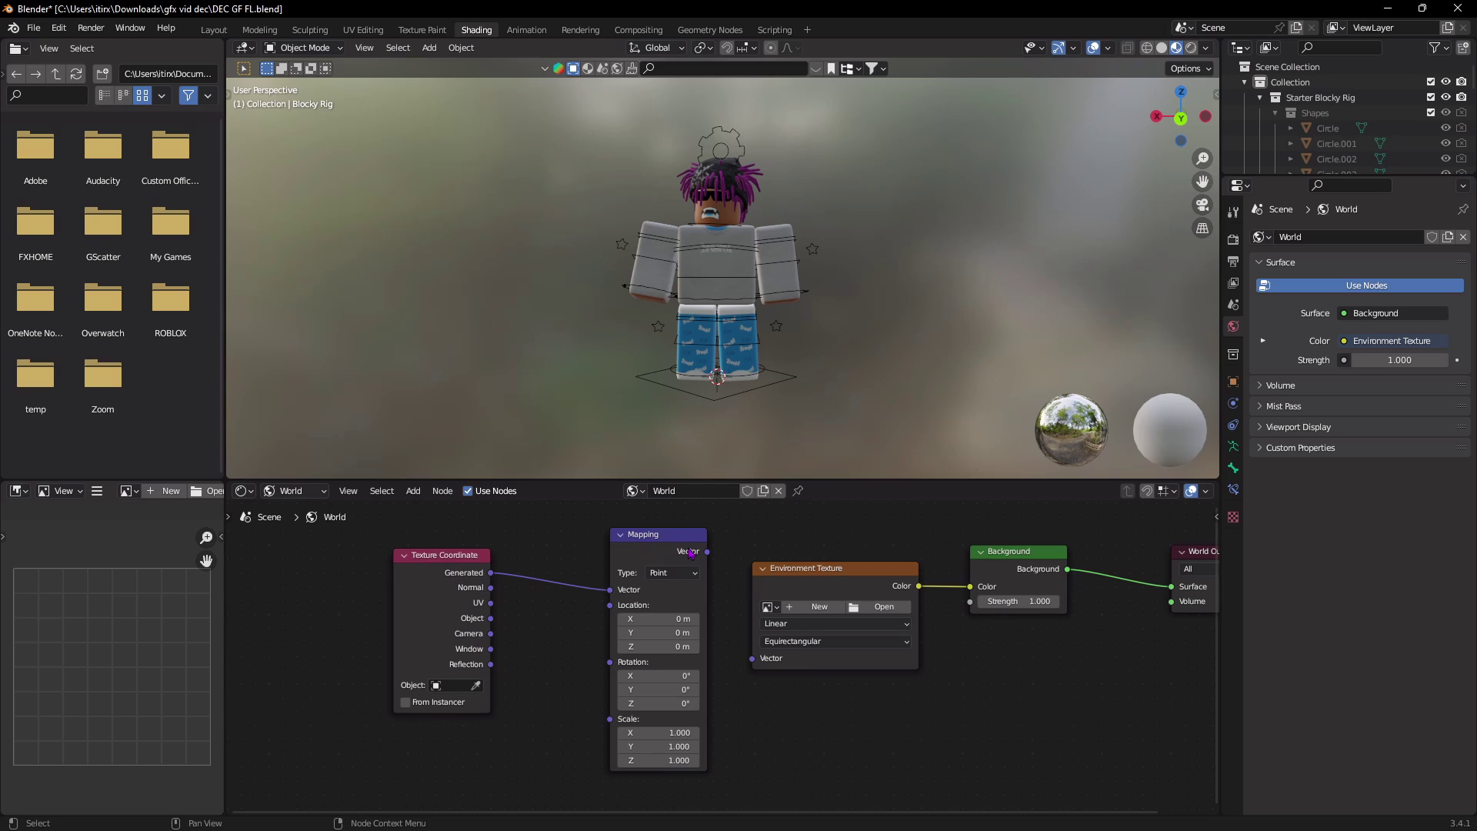
{"action": "left_click_drag", "start_coordinate": [708, 552], "coordinate": [753, 660]}
{"action": "scroll", "coordinate": [963, 648], "scroll_direction": "down", "scroll_amount": 1}
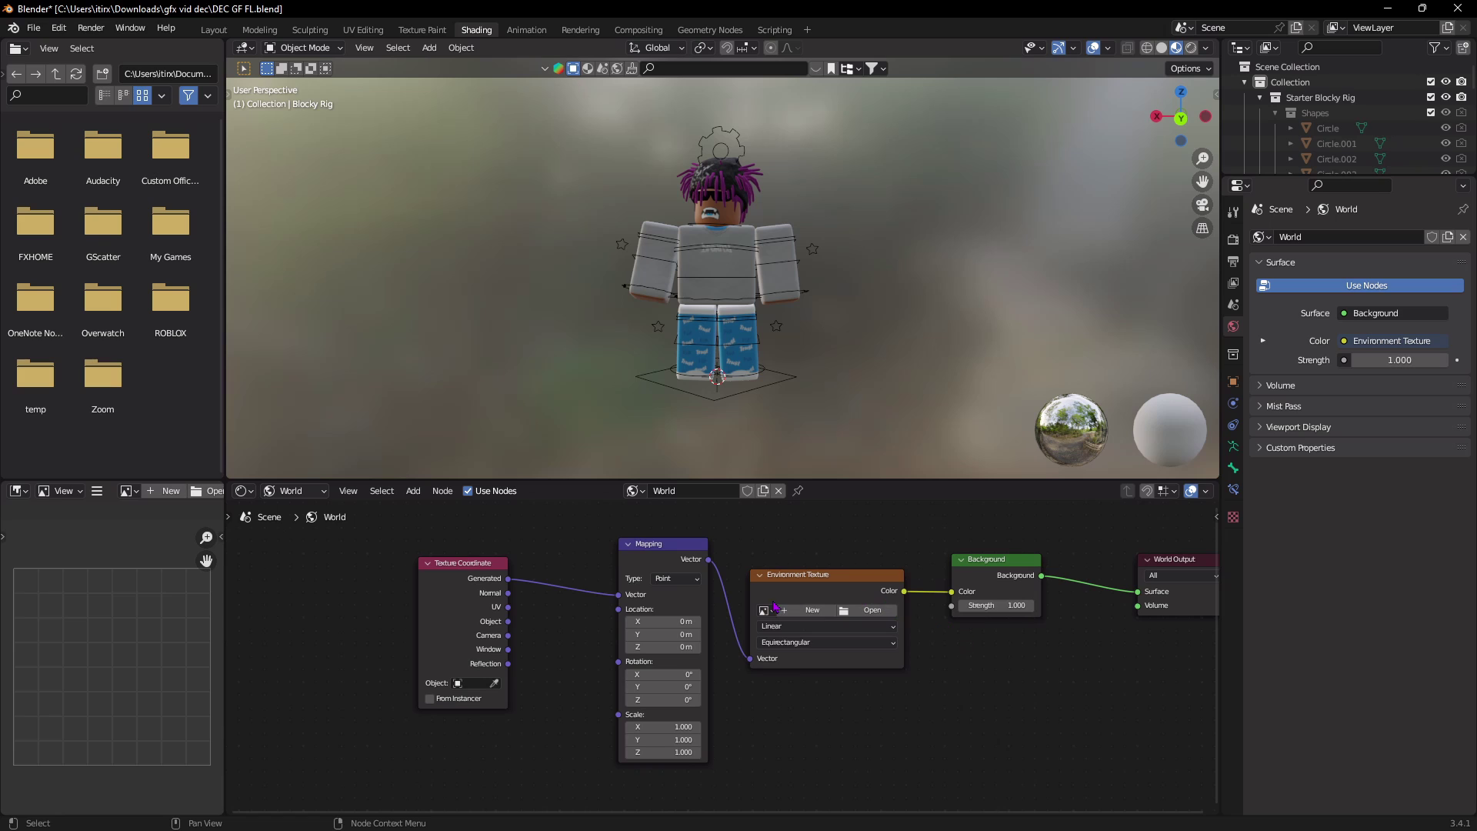
- Browse Poly Haven's HDRI library and open the Rustig Koppie (Pure Sky) page
{"action": "middle_click_drag", "start_coordinate": [911, 625], "coordinate": [926, 708]}
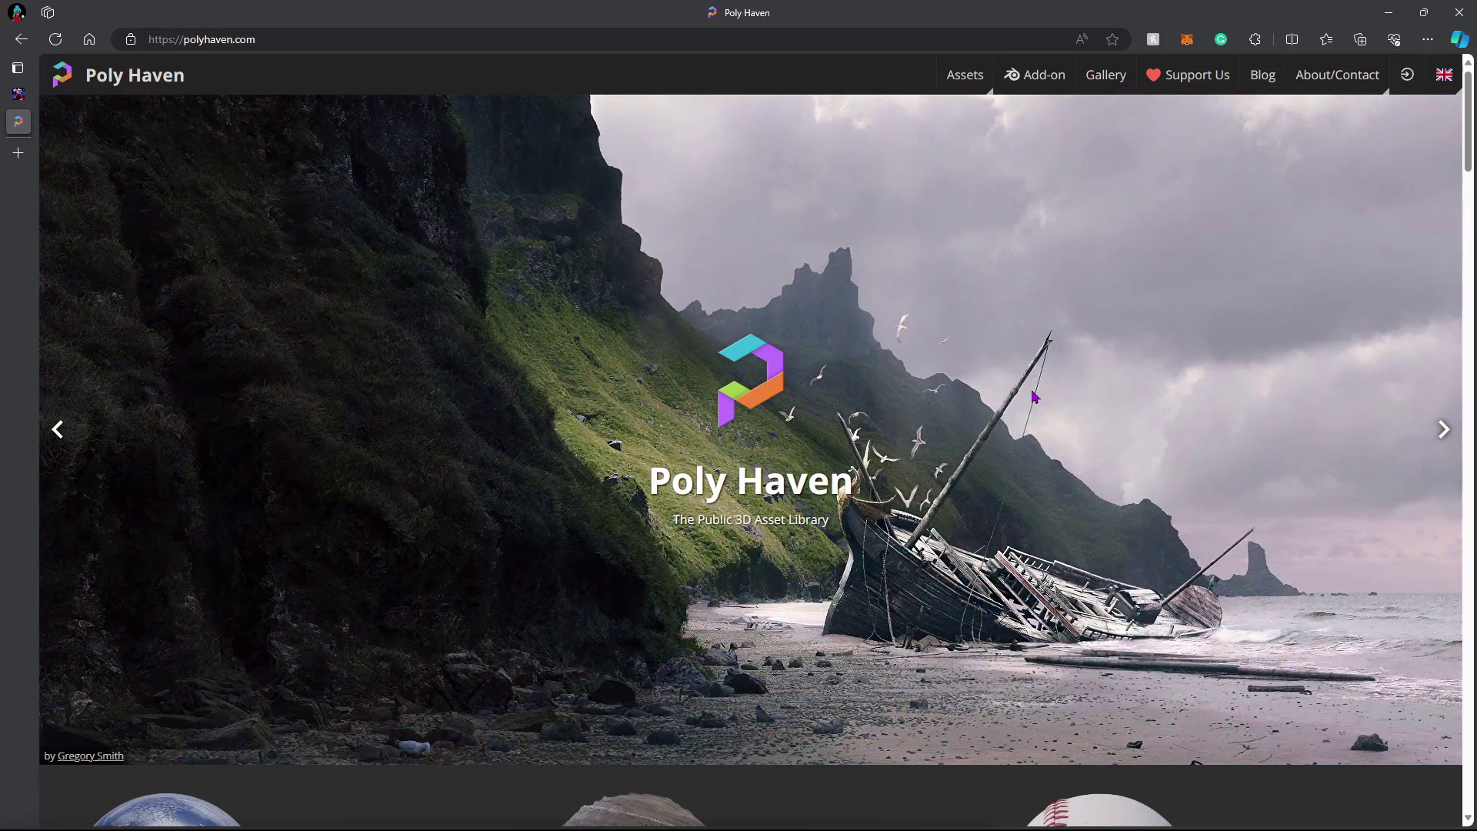
{"action": "scroll", "coordinate": [1033, 390], "scroll_direction": "down", "scroll_amount": 3}
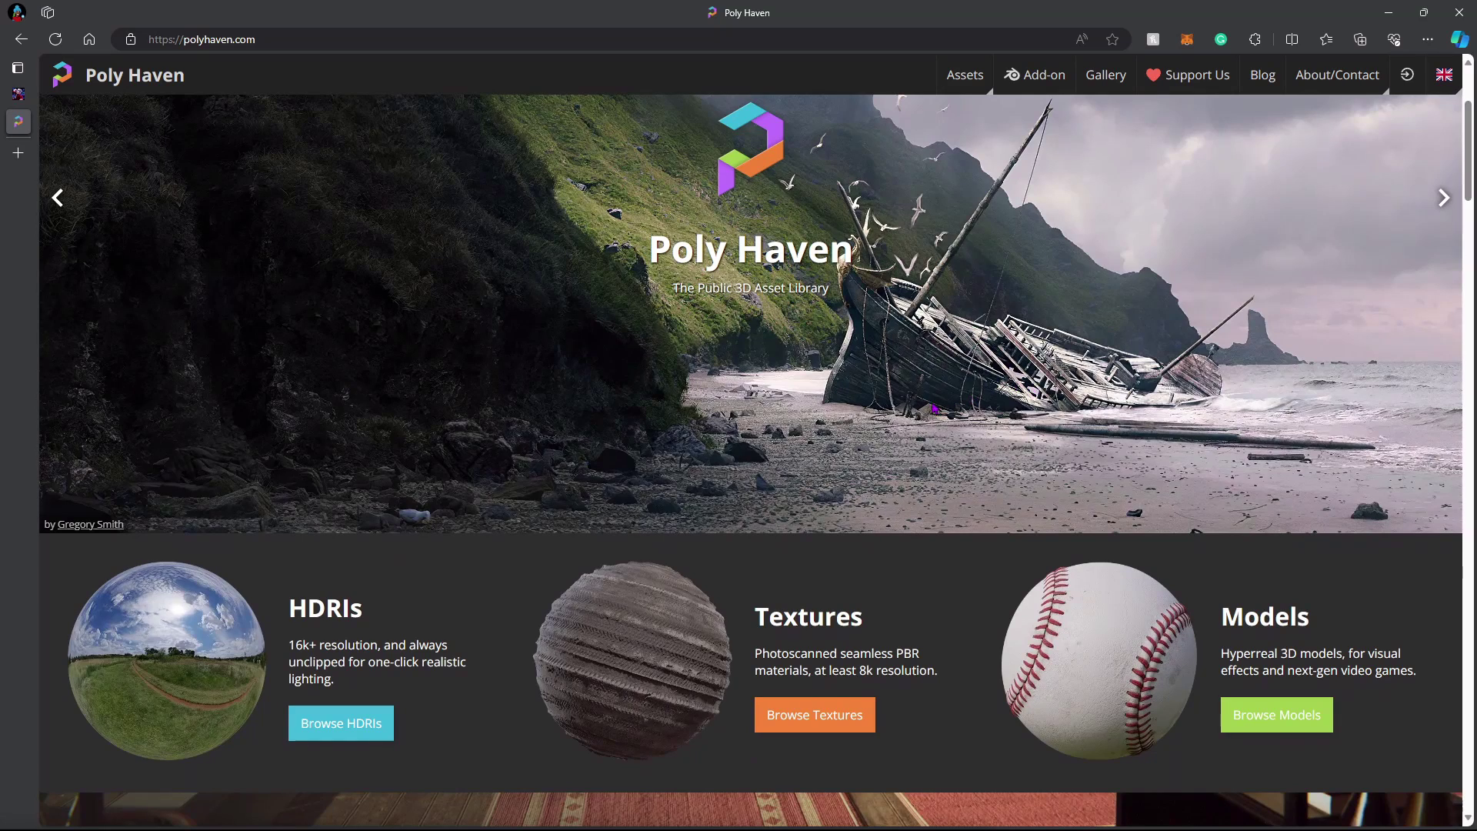
{"action": "left_click", "coordinate": [365, 738]}
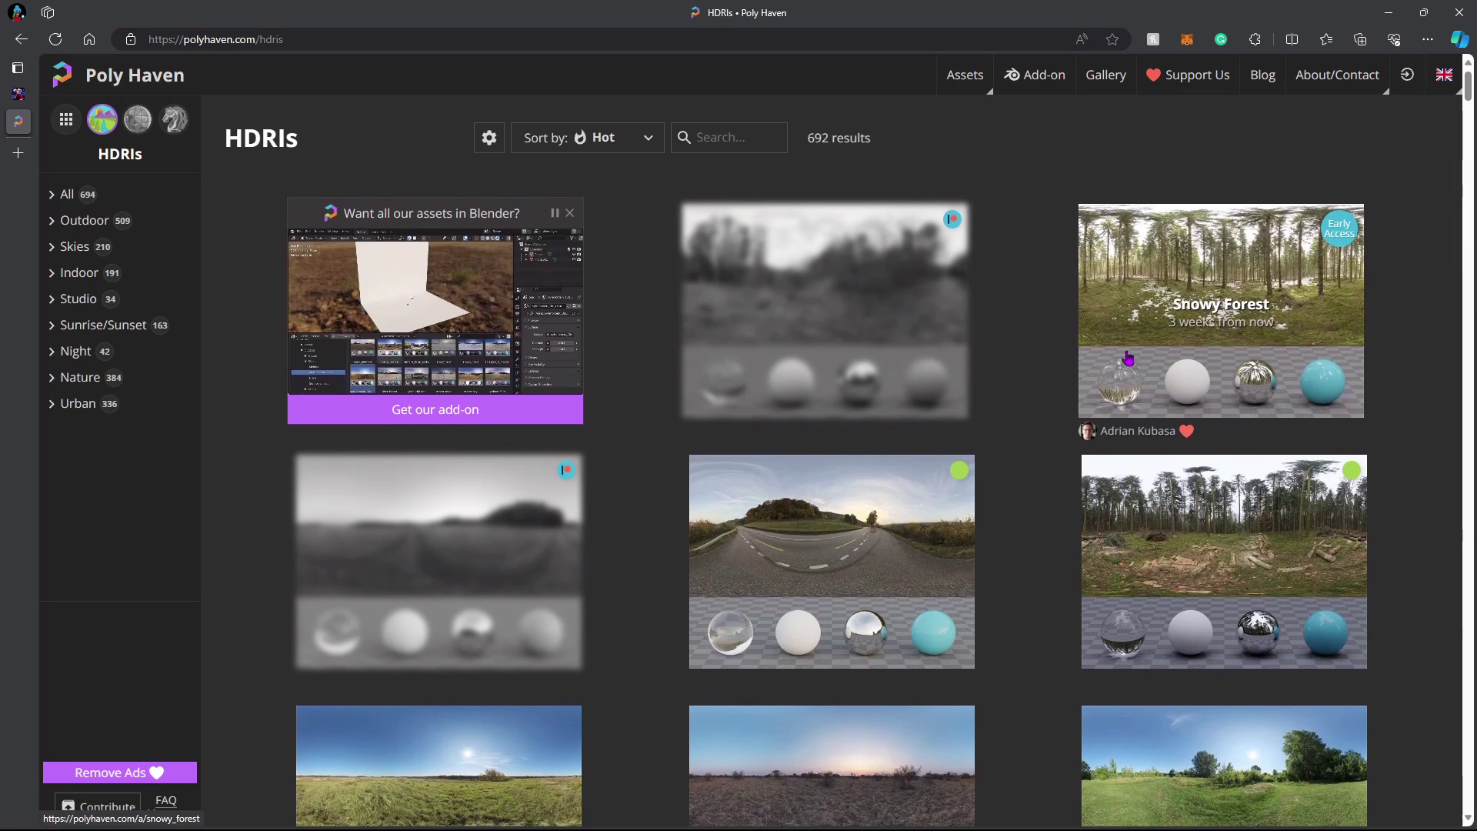
{"action": "scroll", "coordinate": [1031, 336], "scroll_direction": "down", "scroll_amount": 1}
{"action": "scroll", "coordinate": [1032, 336], "scroll_direction": "down", "scroll_amount": 10}
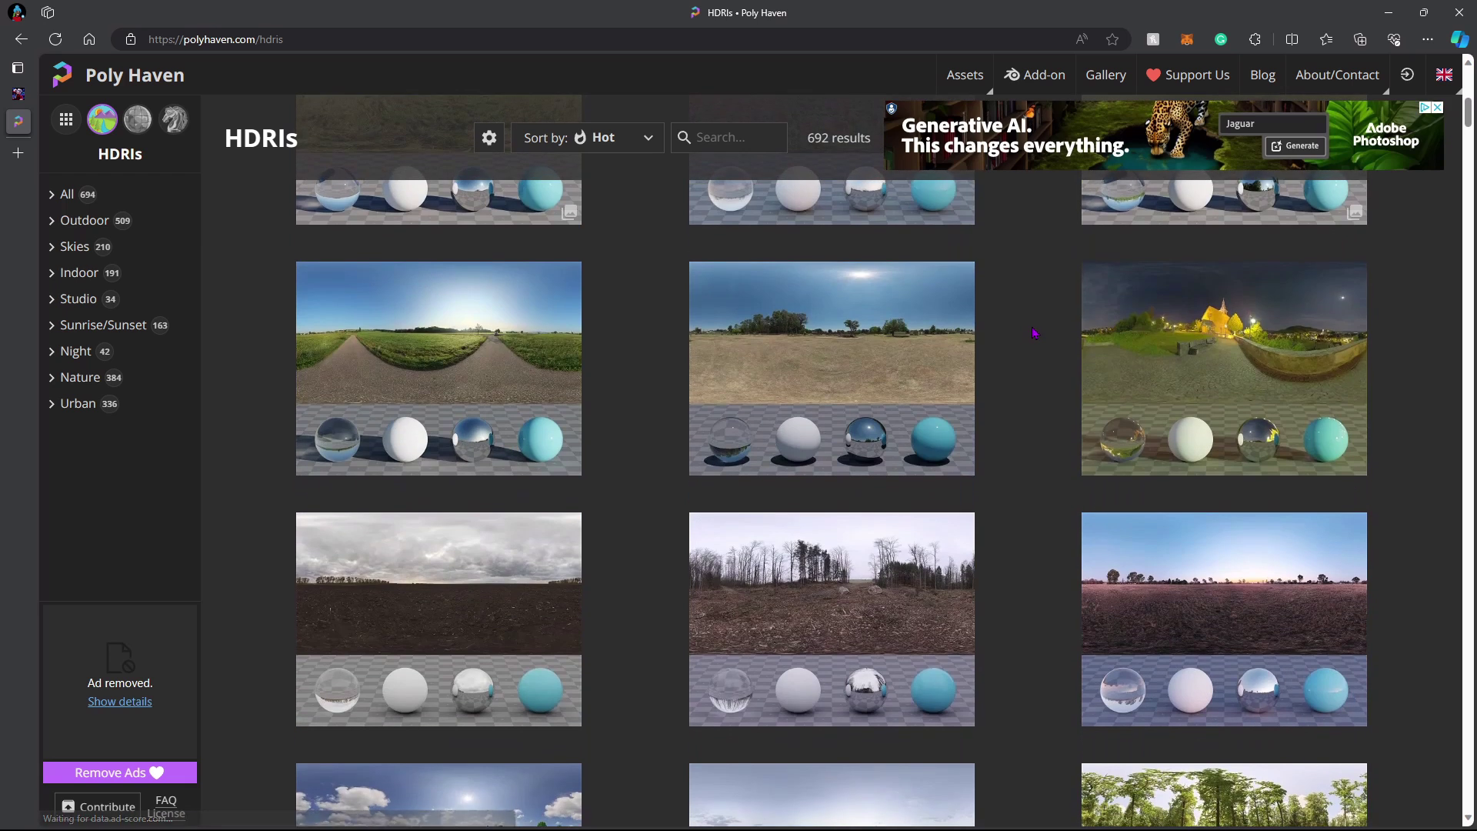
{"action": "scroll", "coordinate": [1034, 332], "scroll_direction": "down", "scroll_amount": 8}
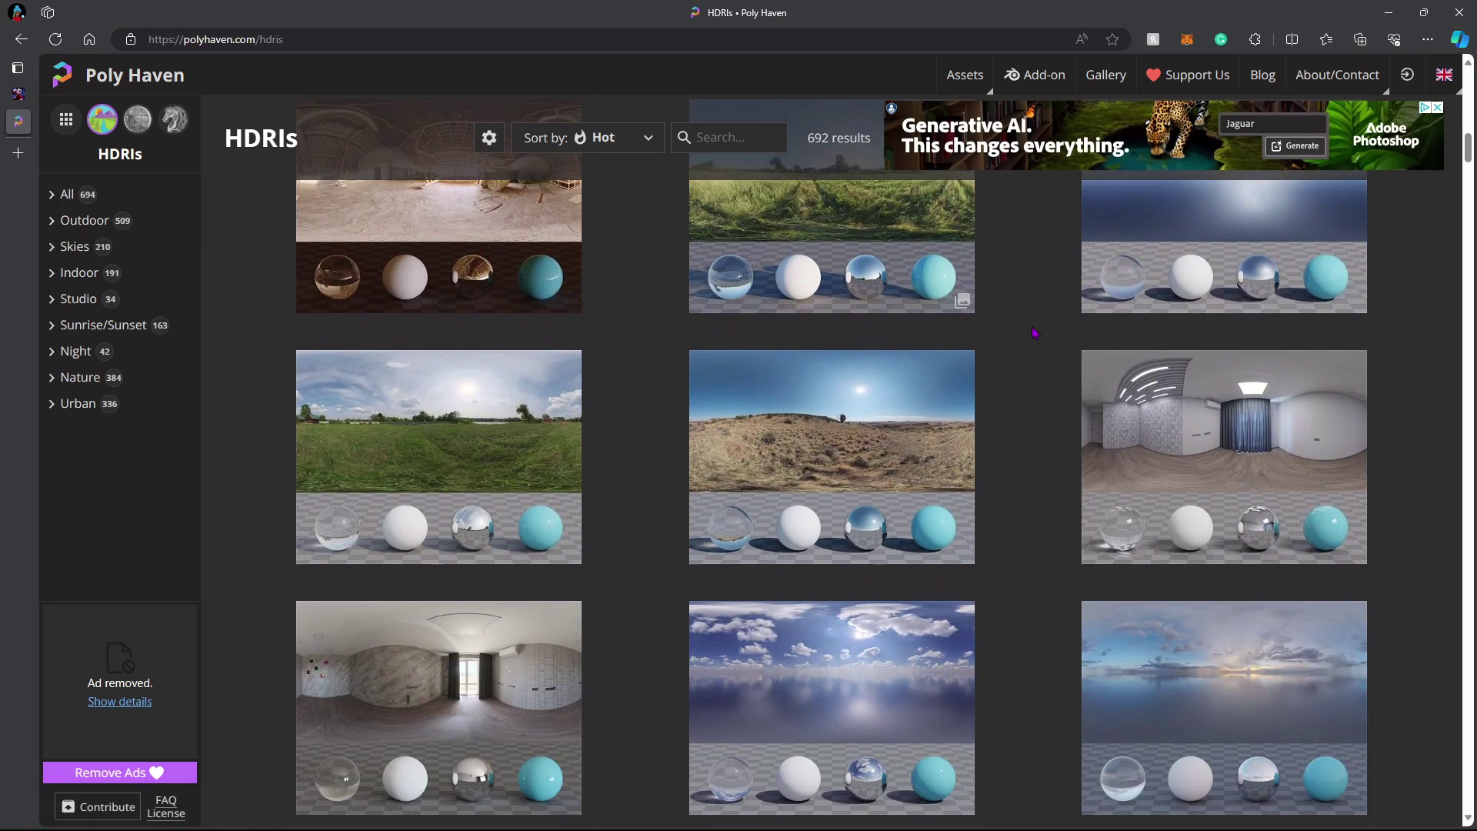
{"action": "scroll", "coordinate": [1021, 329], "scroll_direction": "down", "scroll_amount": 5}
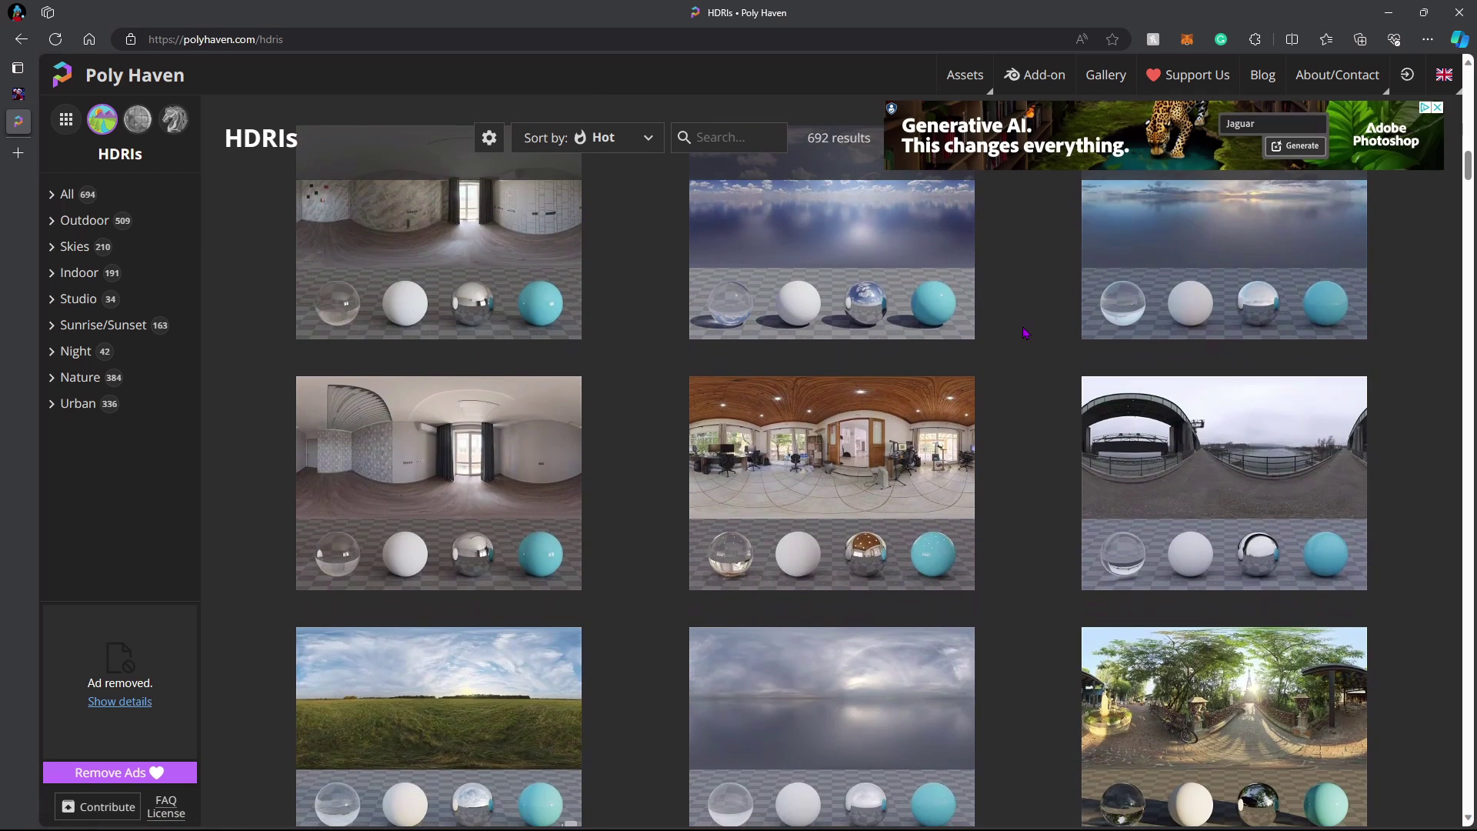
{"action": "scroll", "coordinate": [1025, 332], "scroll_direction": "down", "scroll_amount": 6}
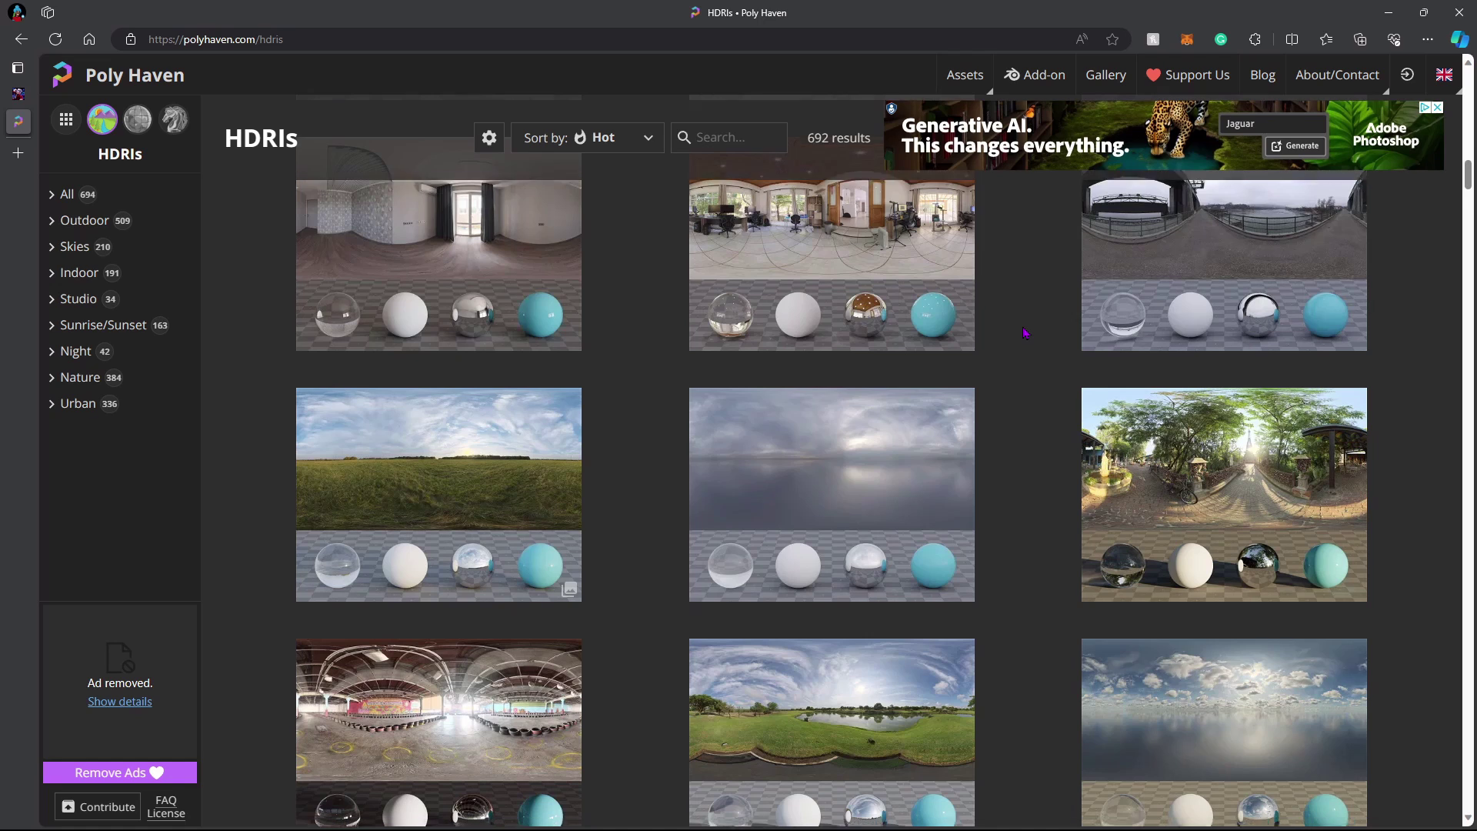
{"action": "scroll", "coordinate": [1025, 333], "scroll_direction": "down", "scroll_amount": 6}
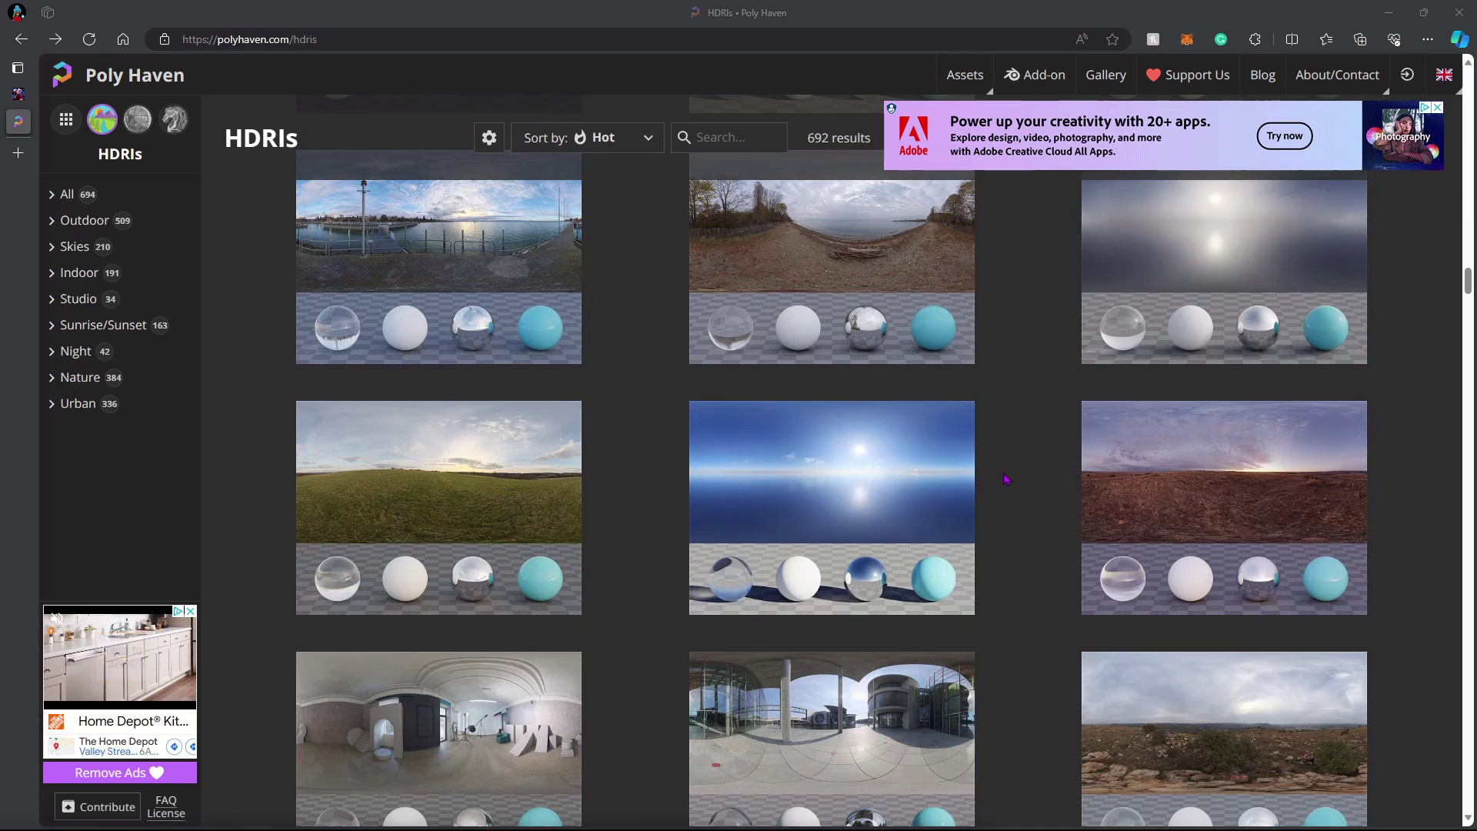
{"action": "left_click", "coordinate": [906, 472]}
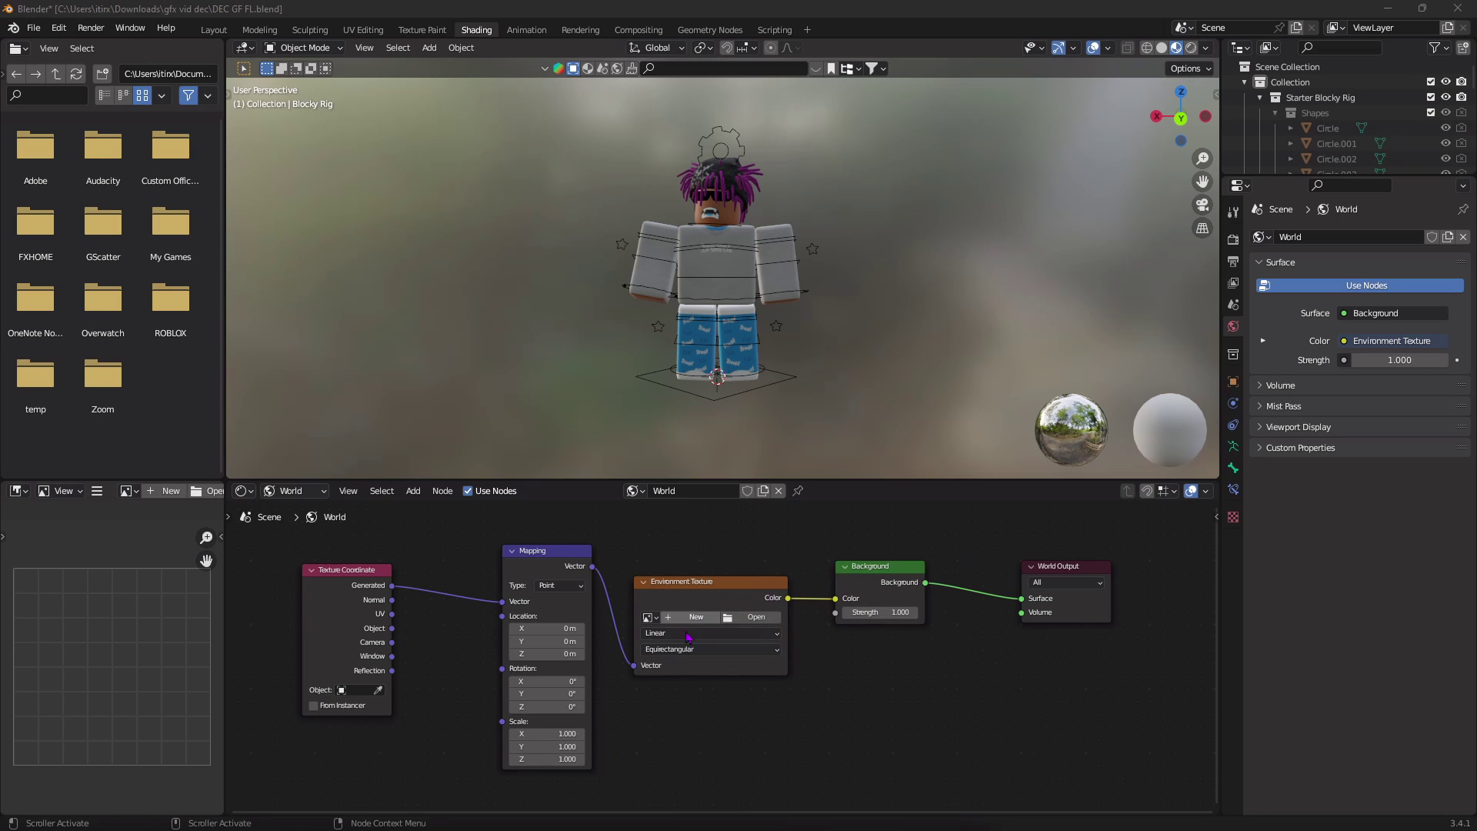
- Load rustig_koppie_puresky_8k.hdr into the Environment Texture node
{"action": "left_click", "coordinate": [756, 617]}
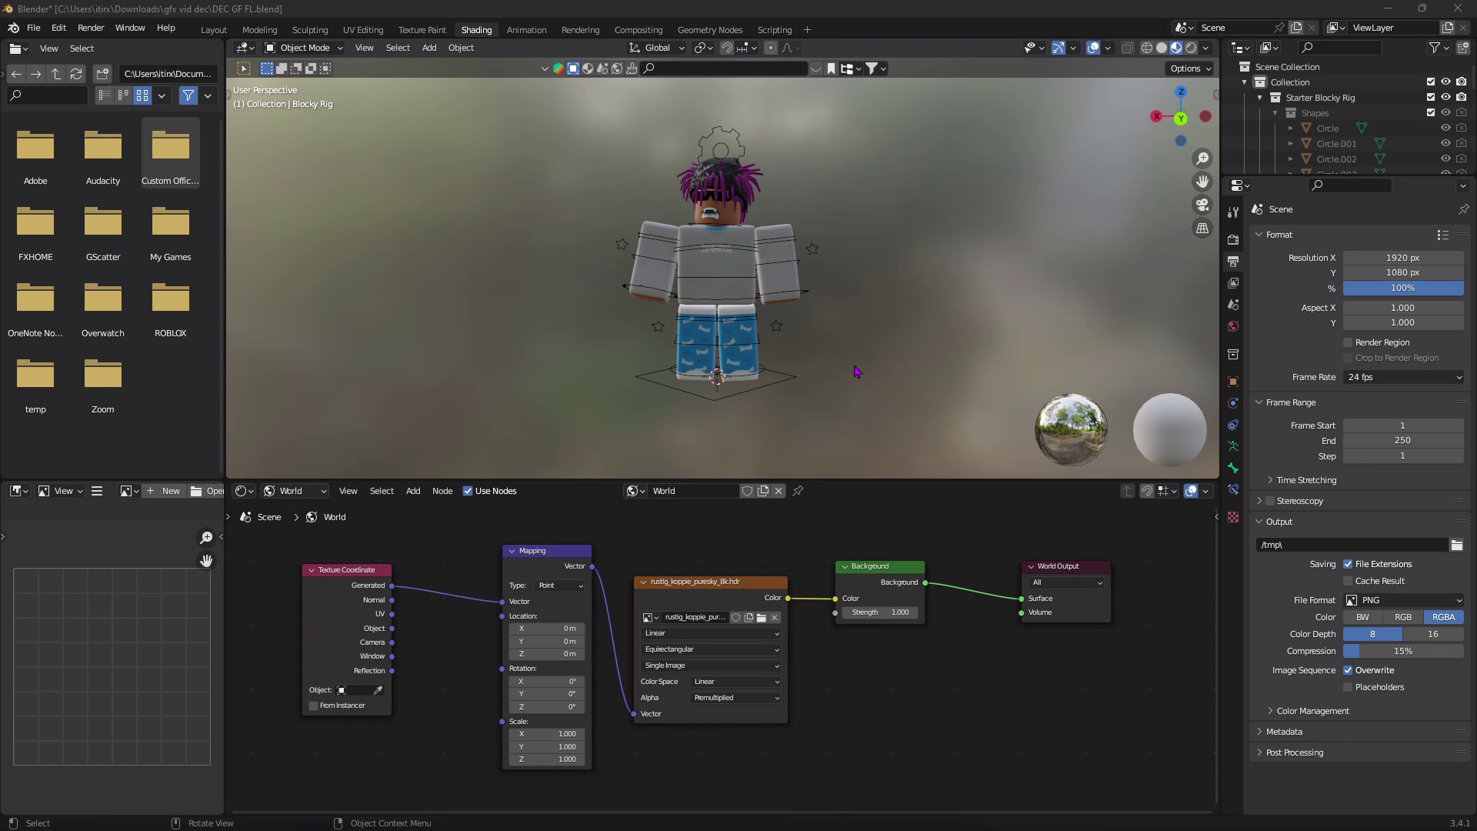
- Preview the avatar against the sky in Rendered shading, view the render engine list, then return to Material Preview
{"action": "left_click", "coordinate": [1191, 48]}
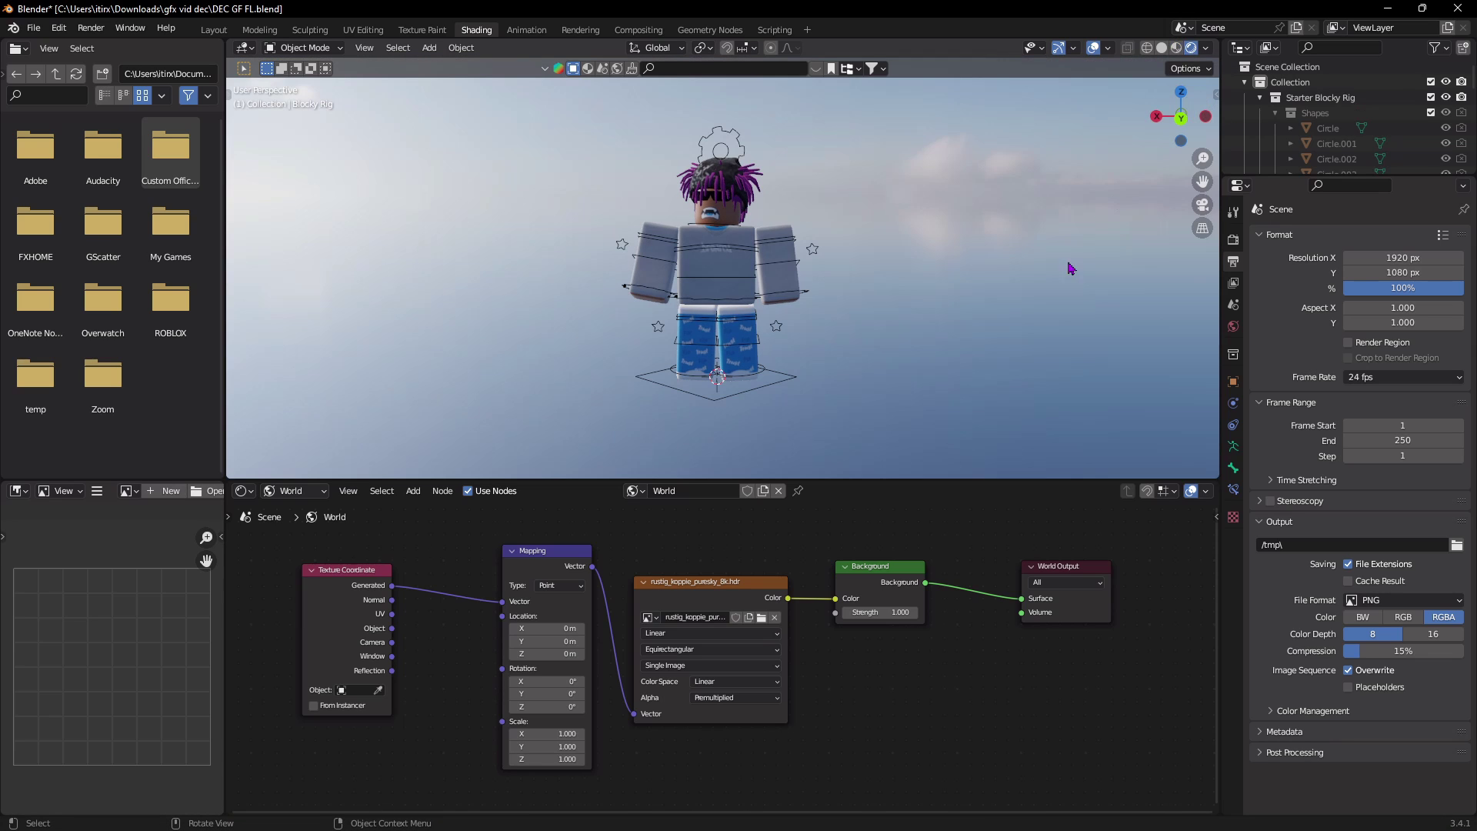
{"action": "mouse_move", "coordinate": [1073, 271]}
{"action": "middle_mouse_down"}
{"action": "mouse_move", "coordinate": [976, 297]}
{"action": "mouse_move", "coordinate": [885, 290]}
{"action": "mouse_move", "coordinate": [1010, 286]}
{"action": "mouse_move", "coordinate": [531, 323]}
{"action": "mouse_move", "coordinate": [1014, 282]}
{"action": "middle_mouse_up"}
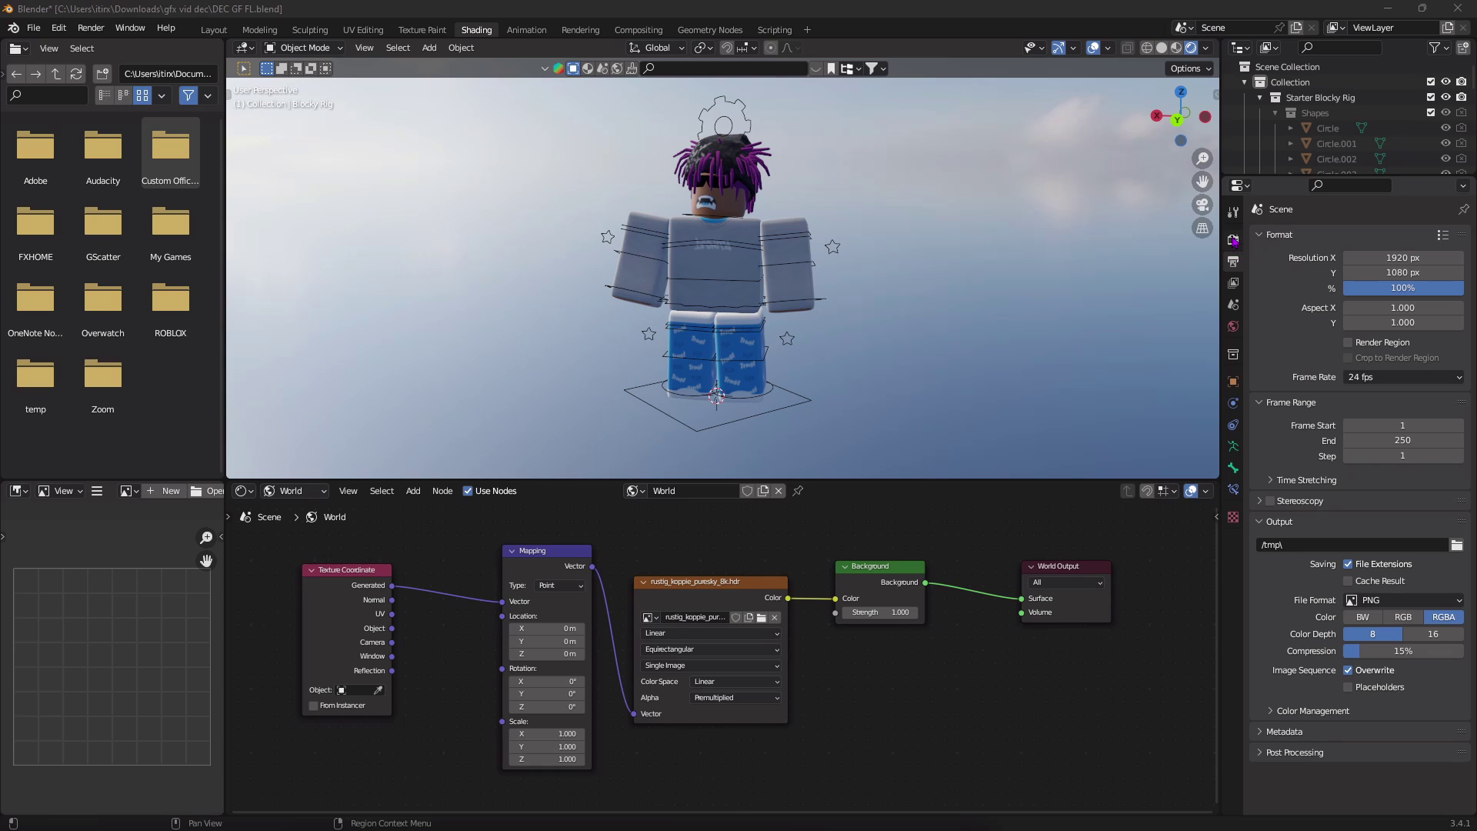
{"action": "left_click", "coordinate": [1233, 240]}
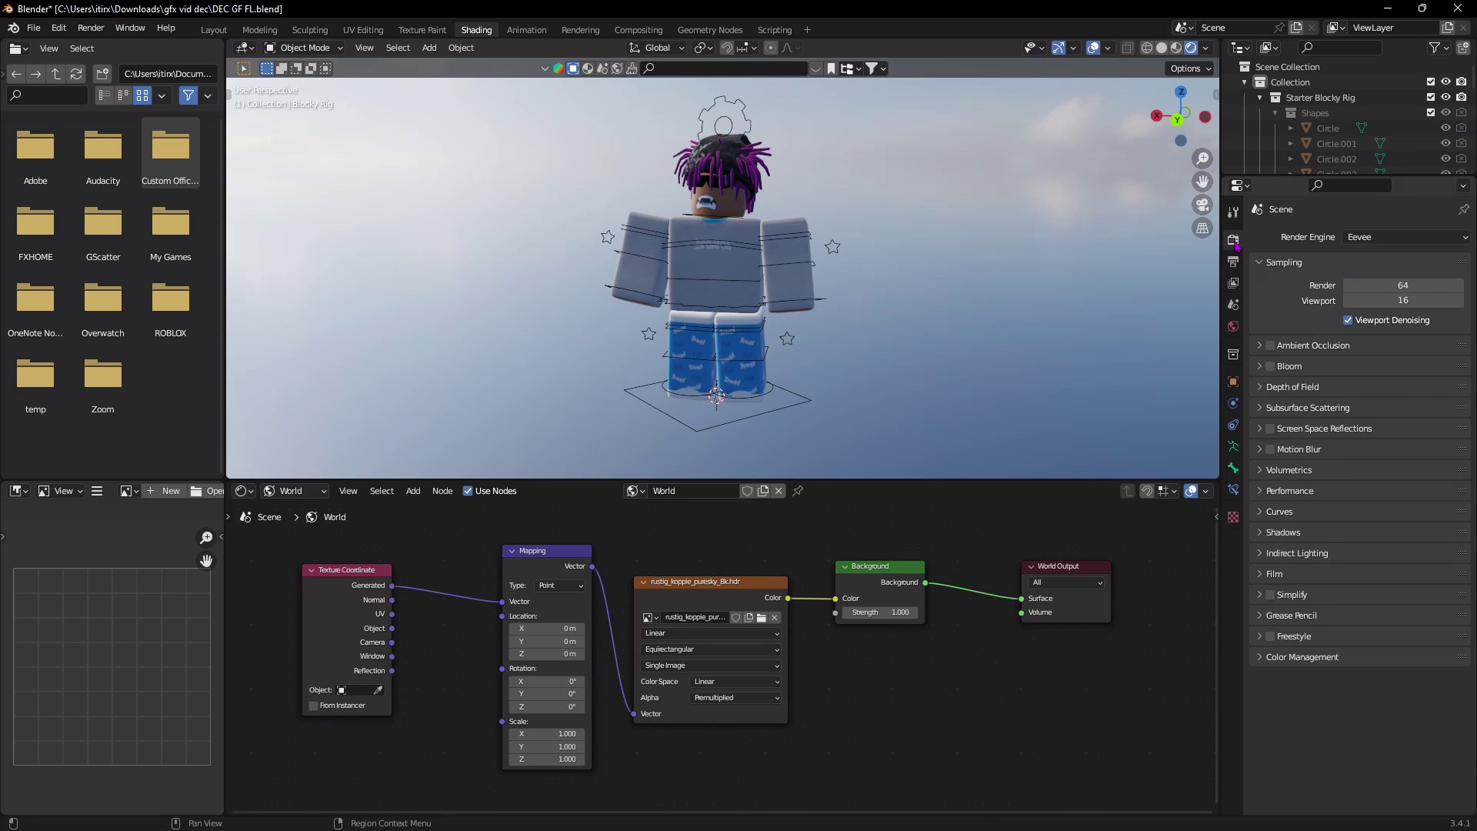
{"action": "left_click", "coordinate": [1365, 237]}
{"action": "left_click", "coordinate": [1179, 50]}
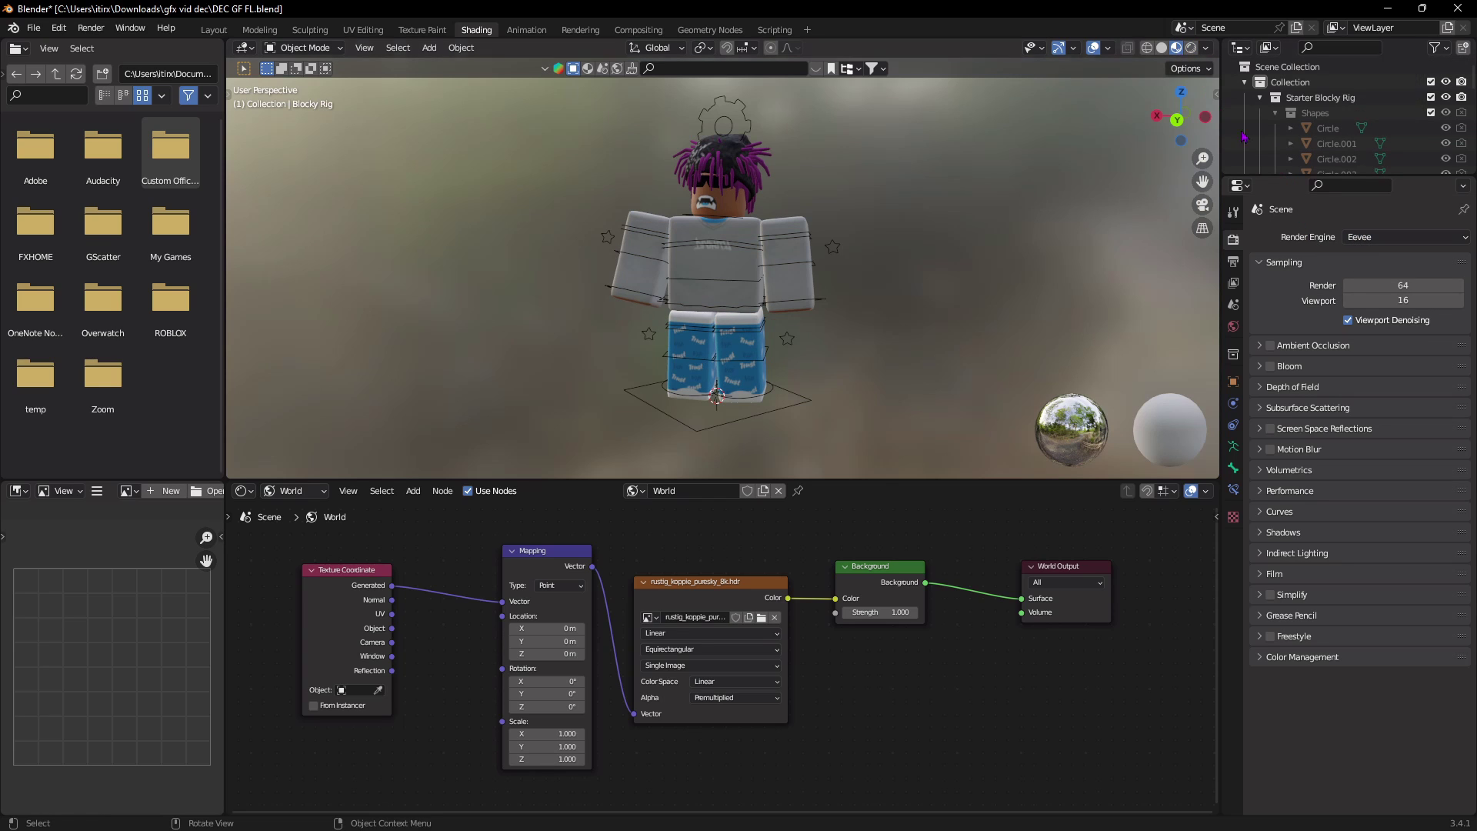
- Switch to Cycles on GPU Compute, with viewport max samples 99 and render max samples 1568
{"action": "left_click", "coordinate": [1375, 240]}
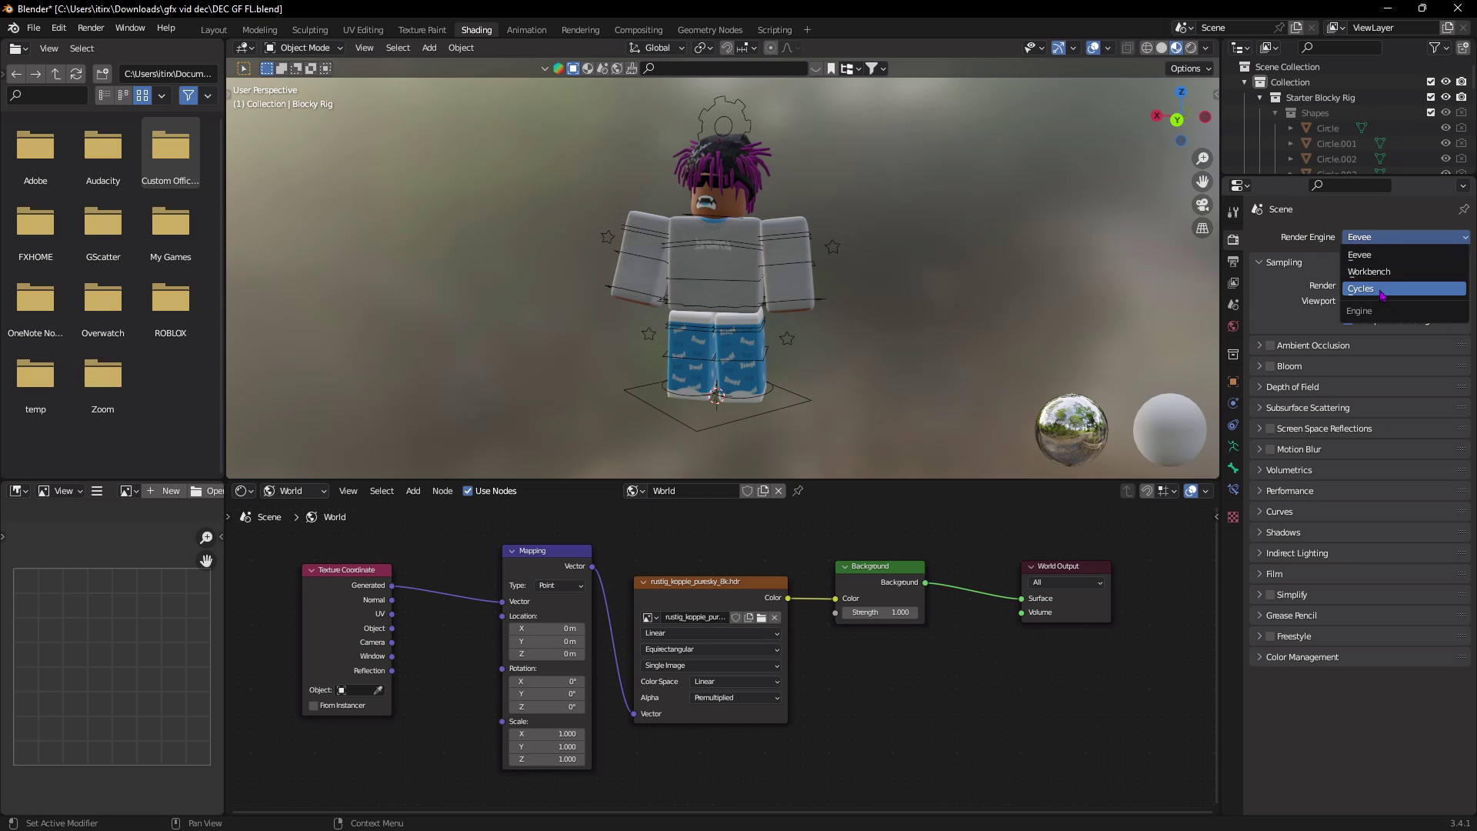
{"action": "left_click", "coordinate": [1383, 294]}
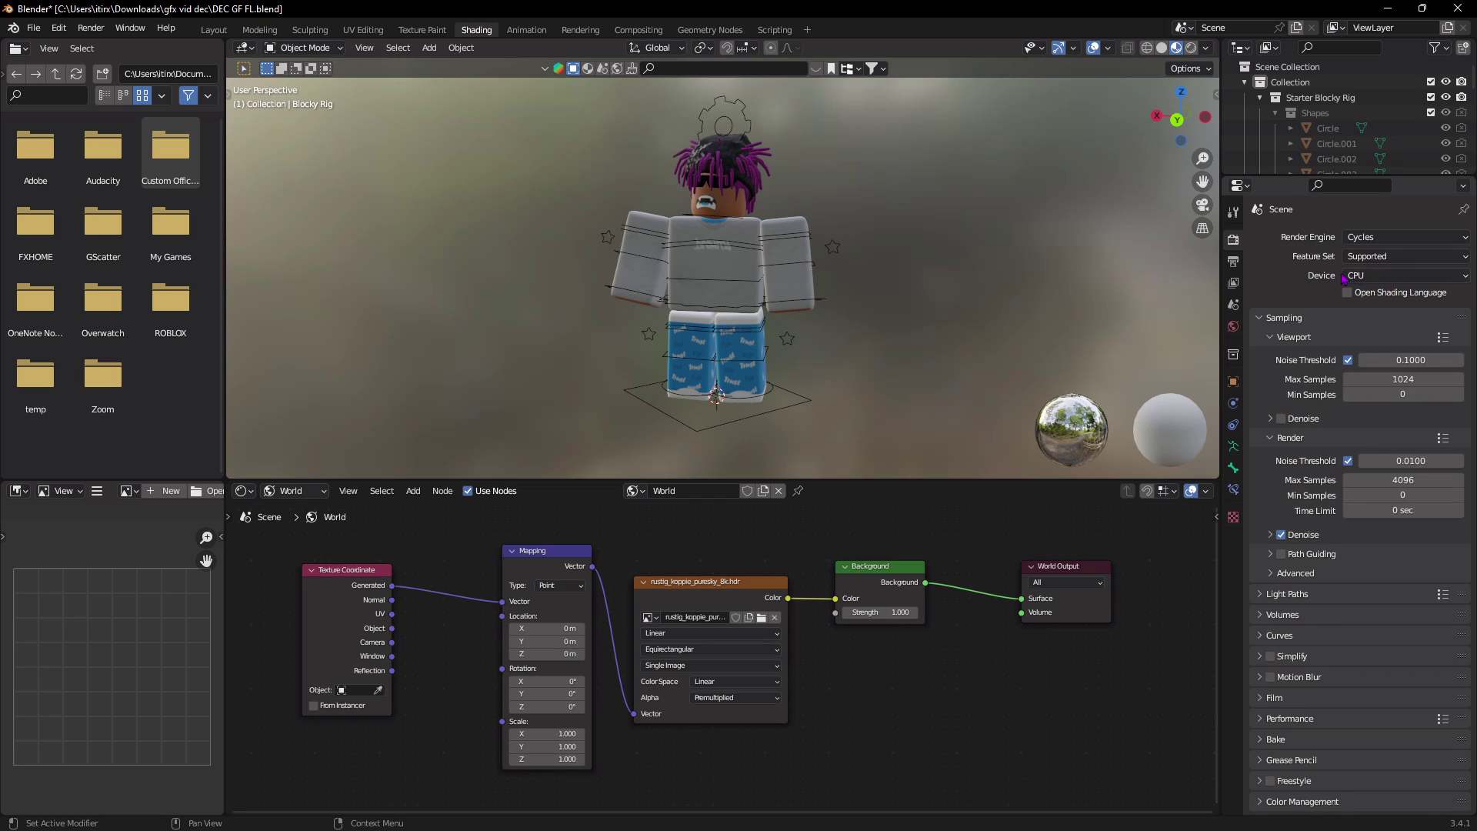
{"action": "left_click", "coordinate": [1344, 277]}
{"action": "left_click", "coordinate": [1375, 313]}
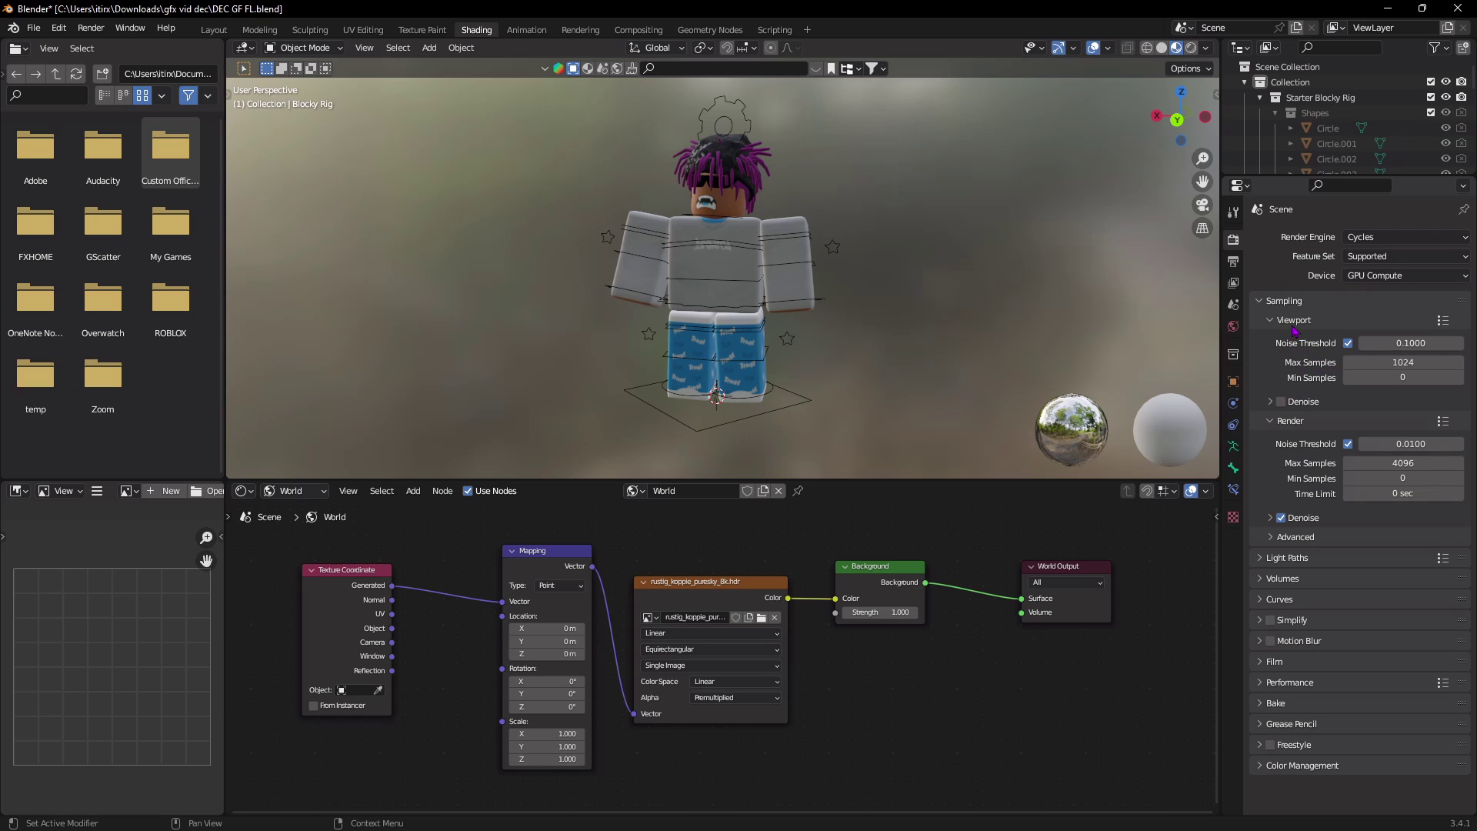
{"action": "mouse_move", "coordinate": [1403, 362]}
{"action": "left_mouse_down"}
{"action": "mouse_move", "coordinate": [1308, 361]}
{"action": "mouse_move", "coordinate": [1402, 362]}
{"action": "left_mouse_up"}
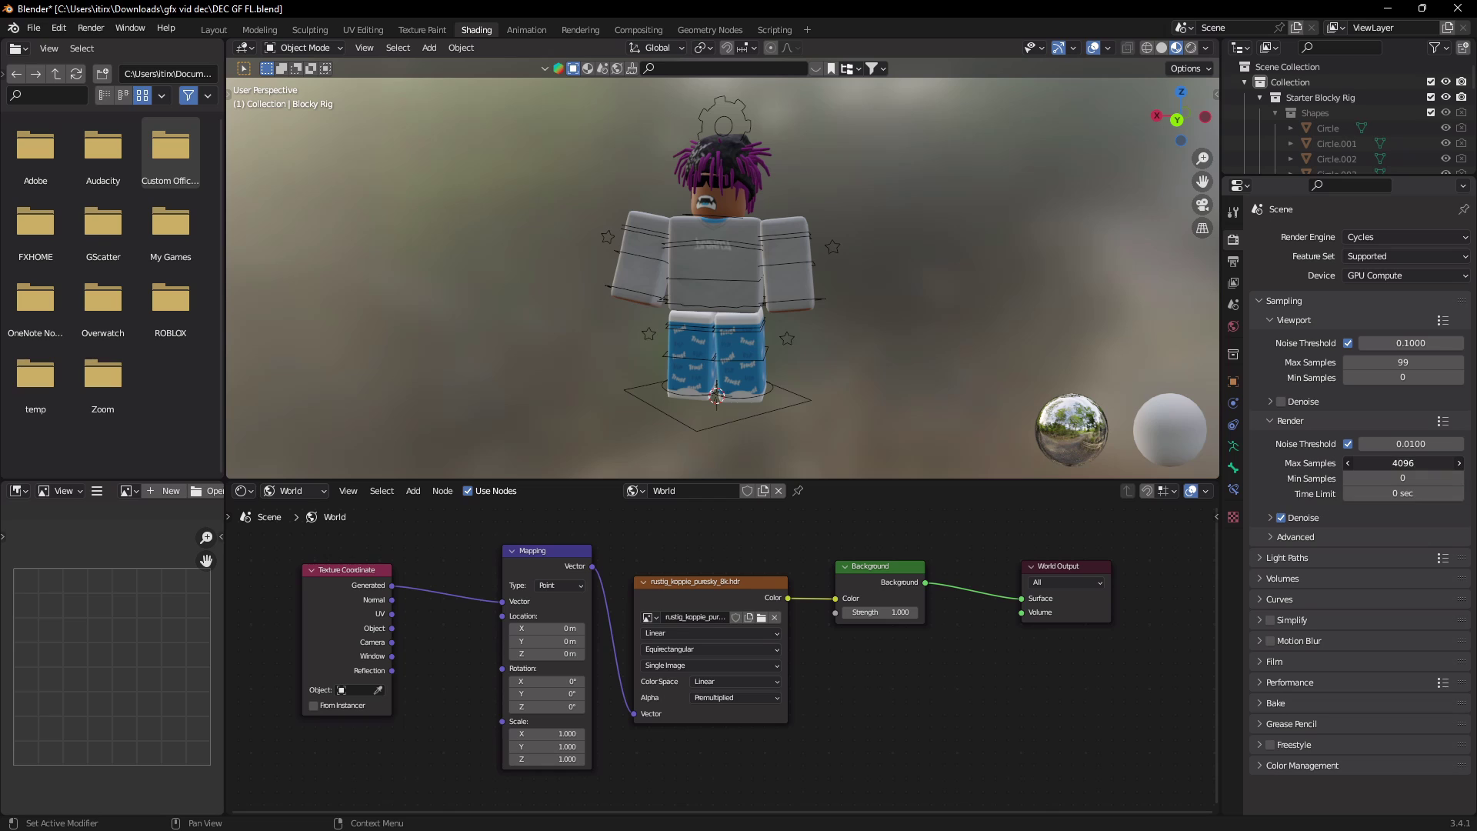
{"action": "left_click_drag", "start_coordinate": [1403, 463], "coordinate": [1324, 462]}
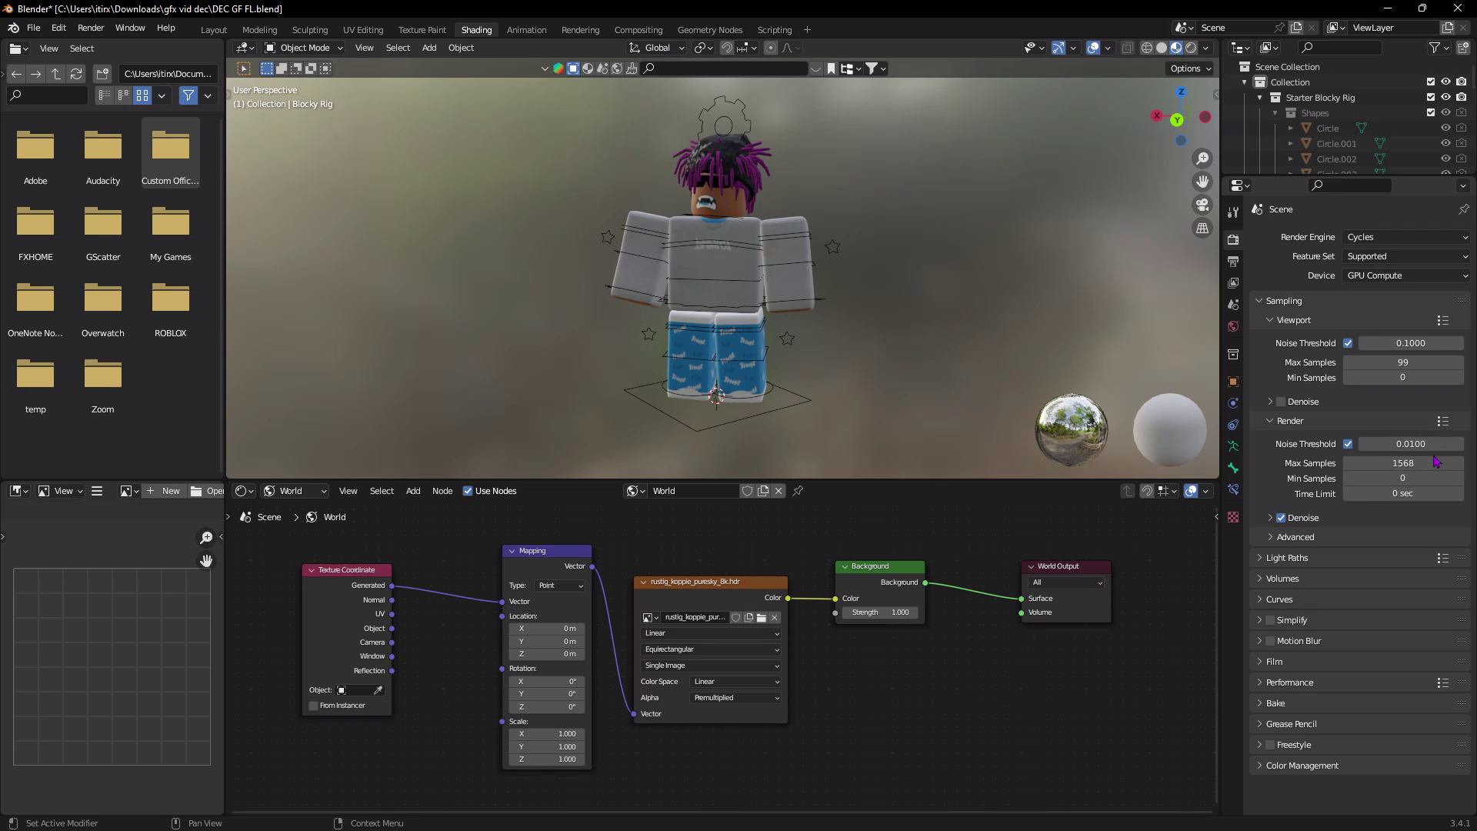
- Enable Transparent in the Film section of Render Properties
{"action": "left_click", "coordinate": [1266, 662]}
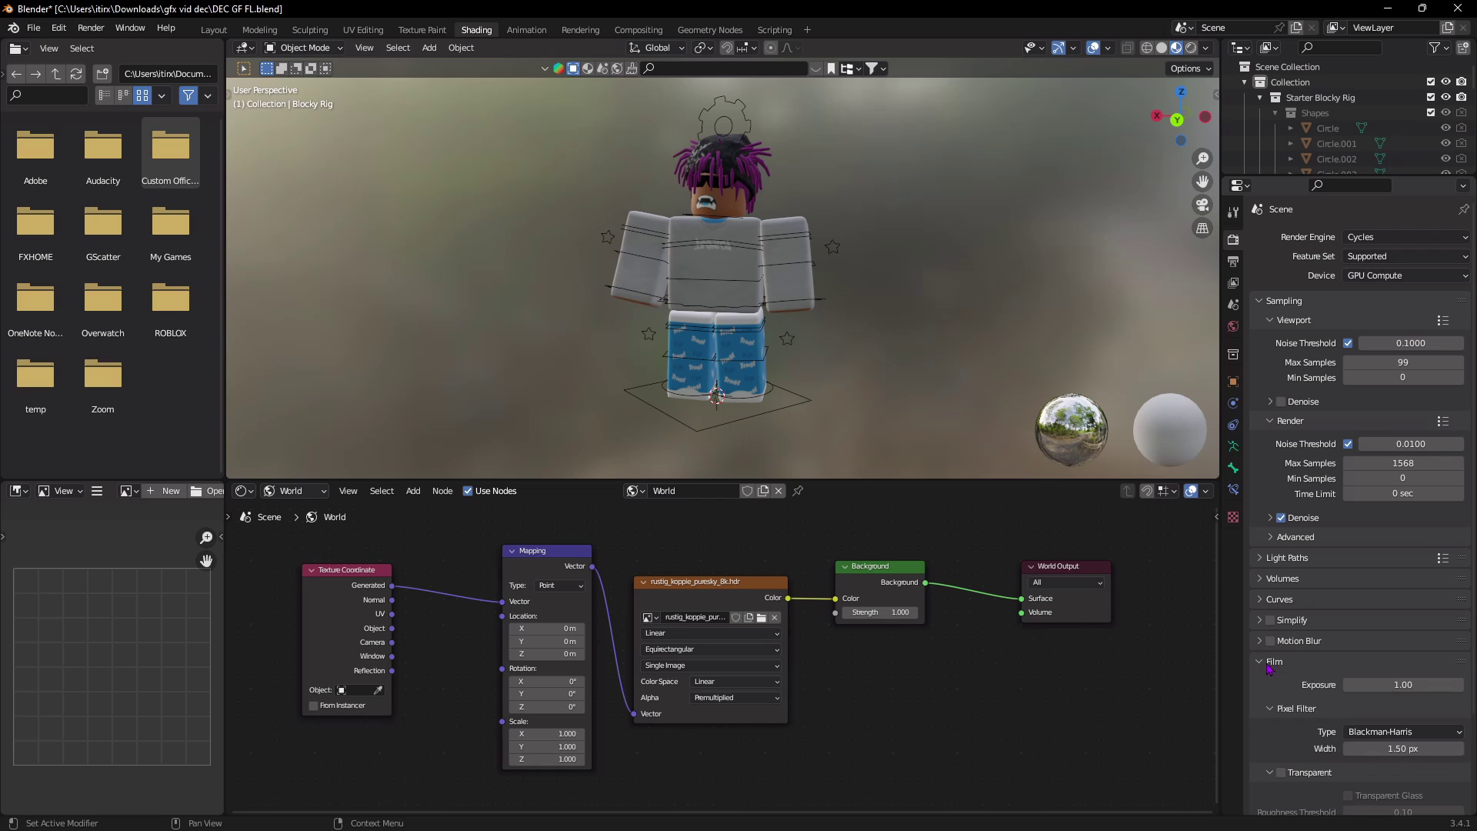
{"action": "scroll", "coordinate": [1308, 750], "scroll_direction": "down", "scroll_amount": 1}
{"action": "left_click", "coordinate": [1281, 743]}
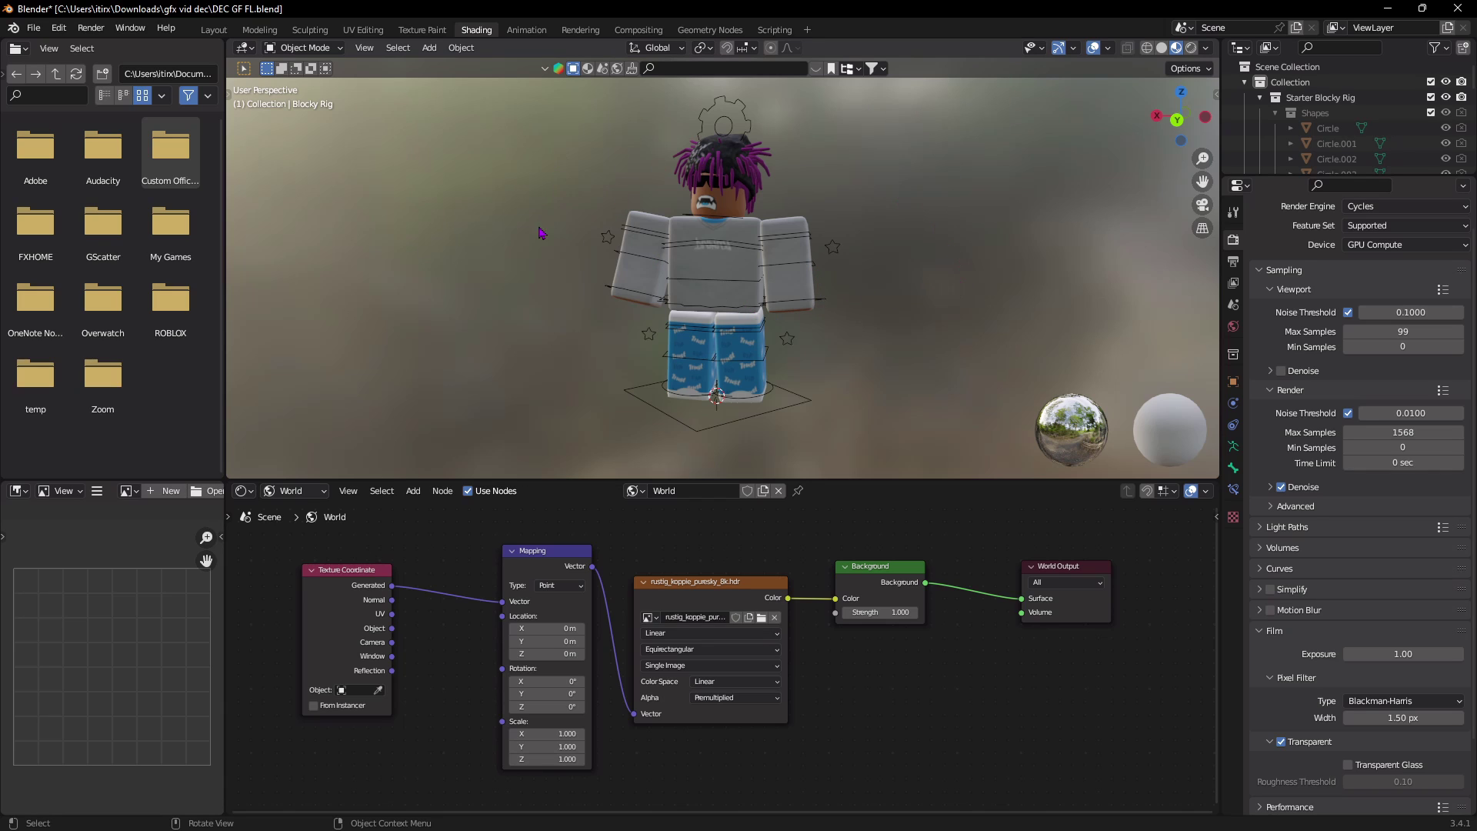
- View the avatar in Rendered shading and adjust the Mapping node's Z rotation to re-angle the HDRI
{"action": "left_click", "coordinate": [1192, 49]}
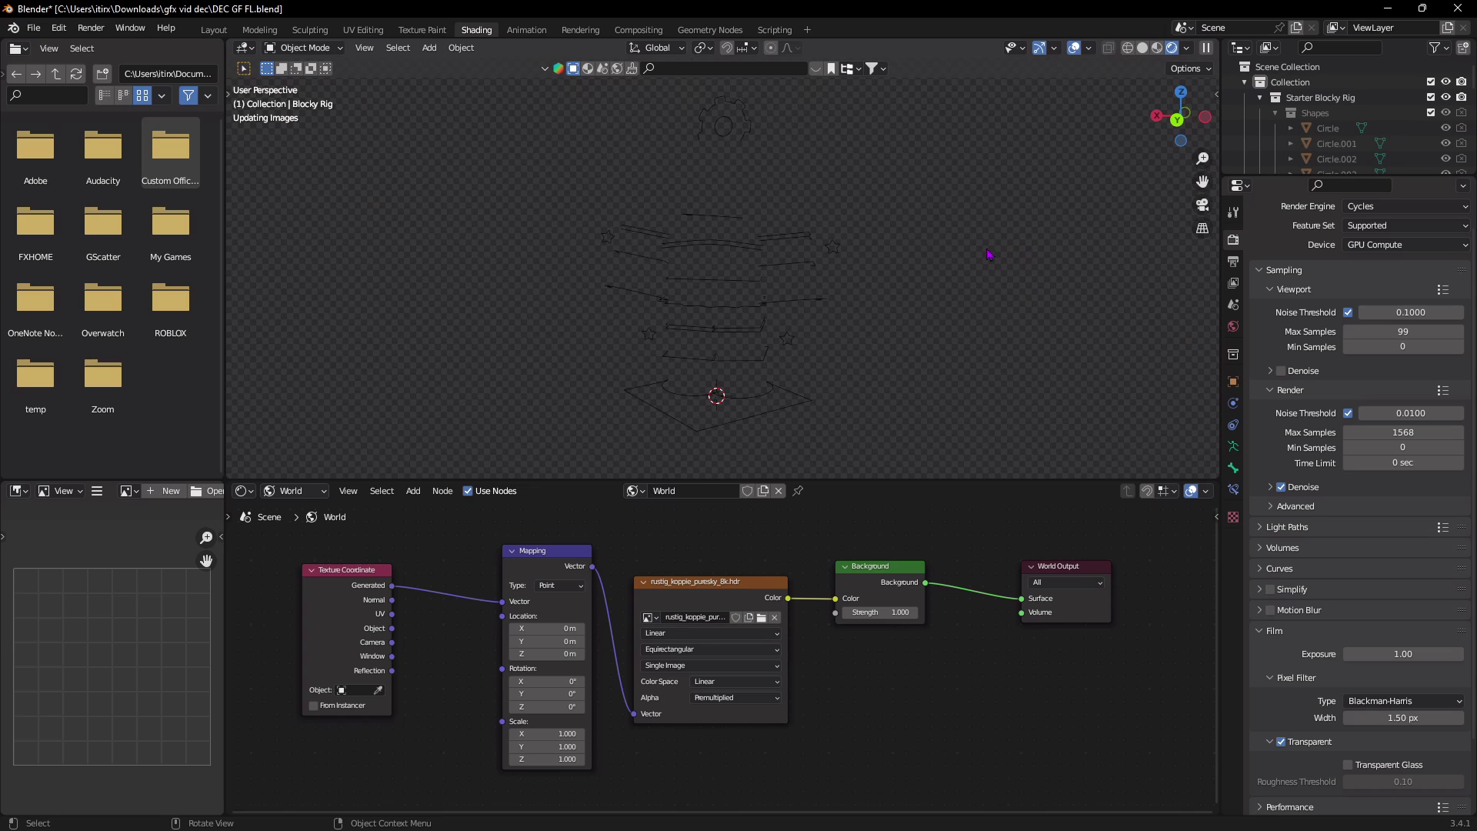
{"action": "middle_click_drag", "start_coordinate": [988, 254], "coordinate": [340, 254]}
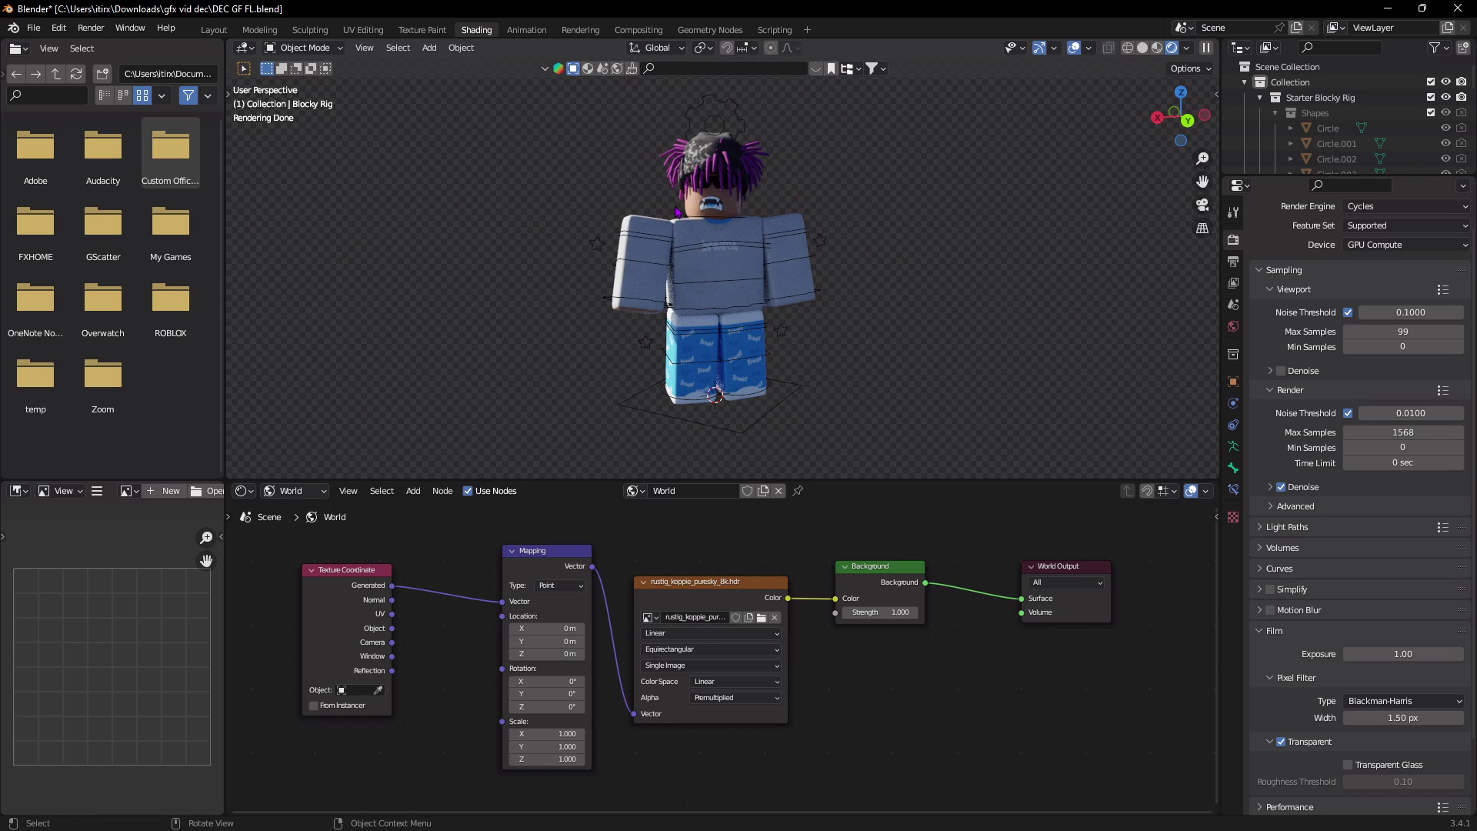
{"action": "middle_click_drag", "start_coordinate": [677, 212], "coordinate": [538, 247]}
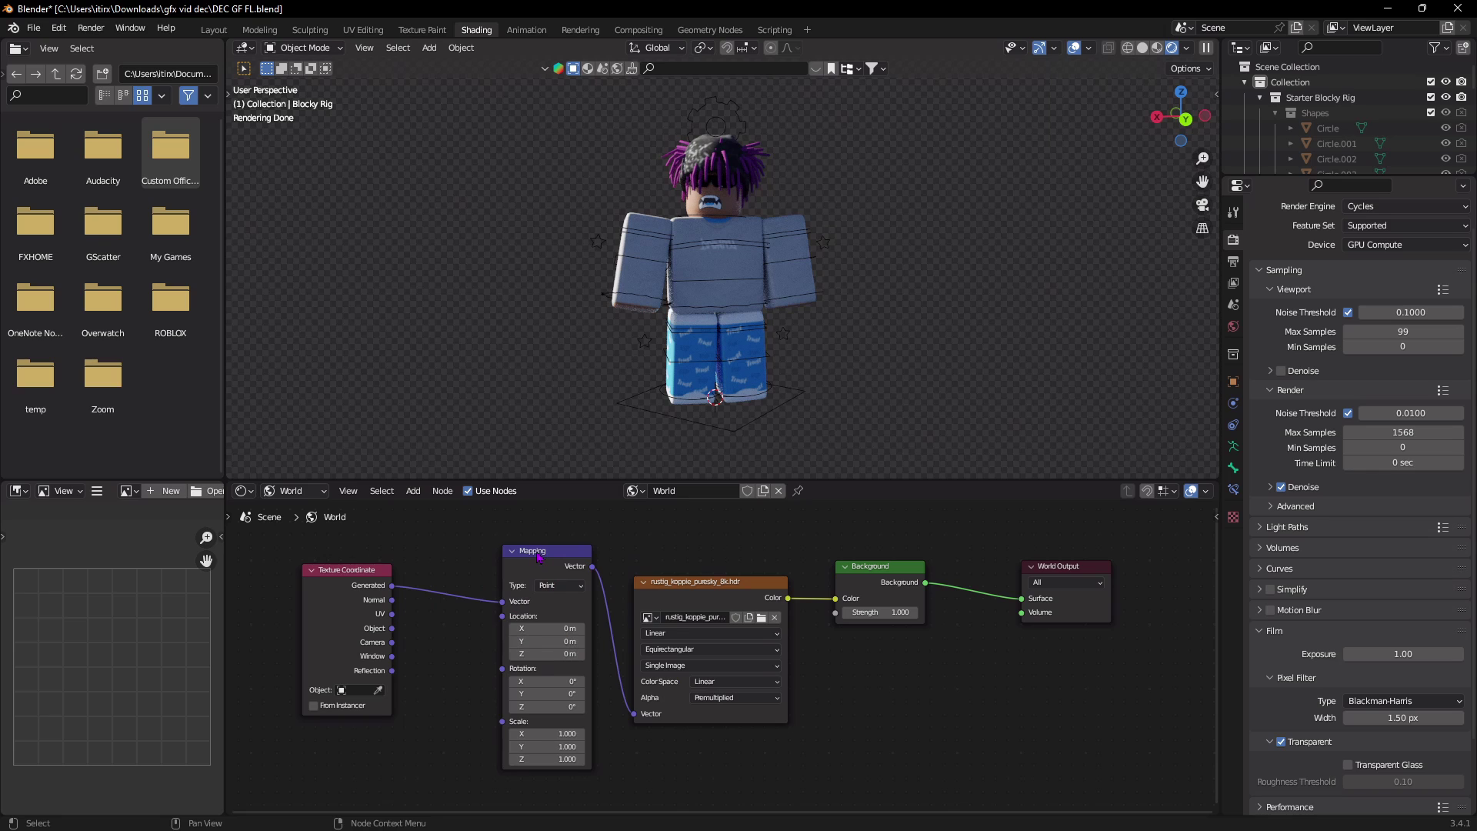
{"action": "left_click_drag", "start_coordinate": [539, 558], "coordinate": [515, 554]}
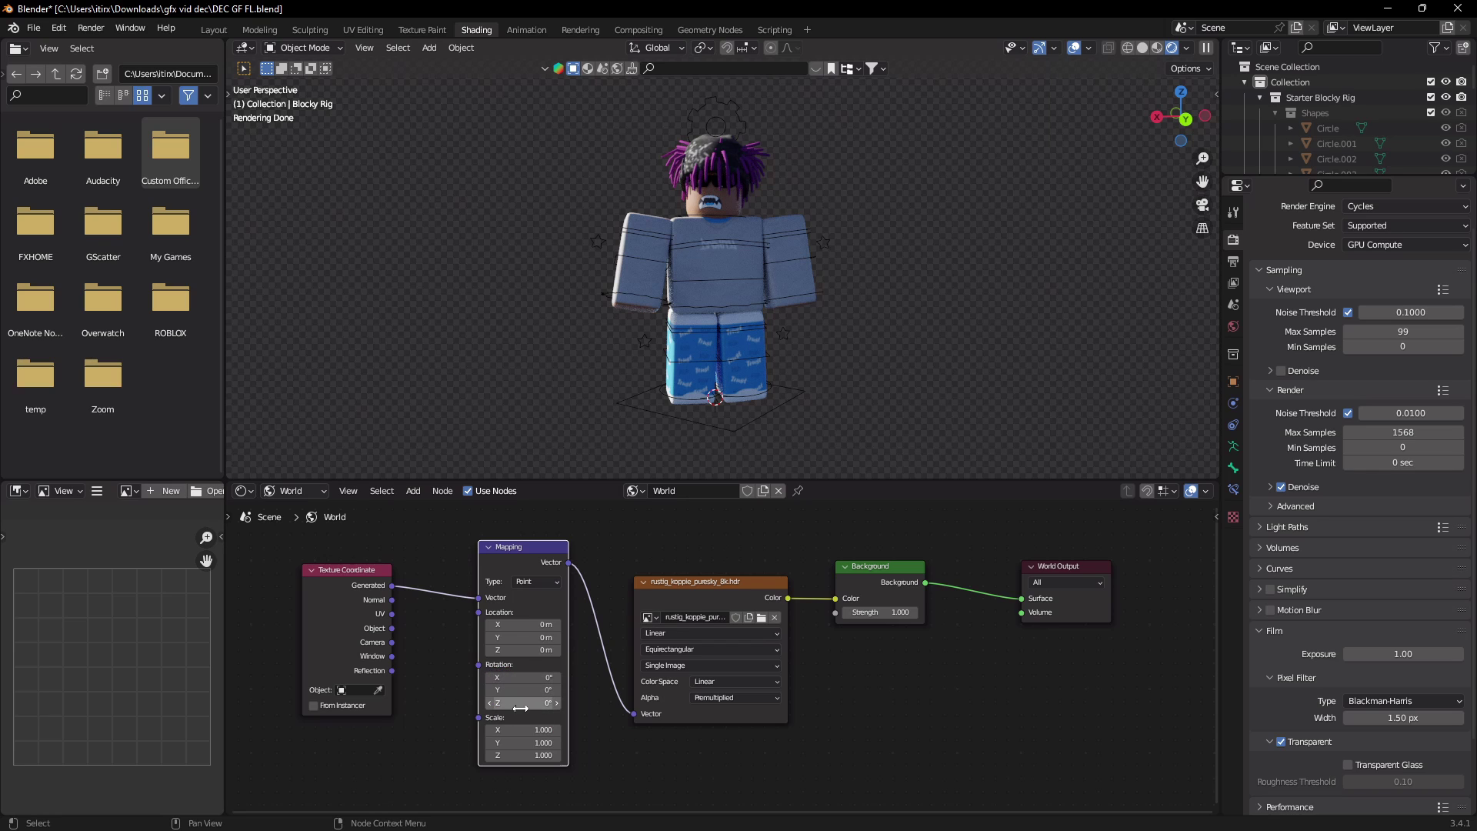
{"action": "left_click_drag", "start_coordinate": [523, 702], "coordinate": [469, 702]}
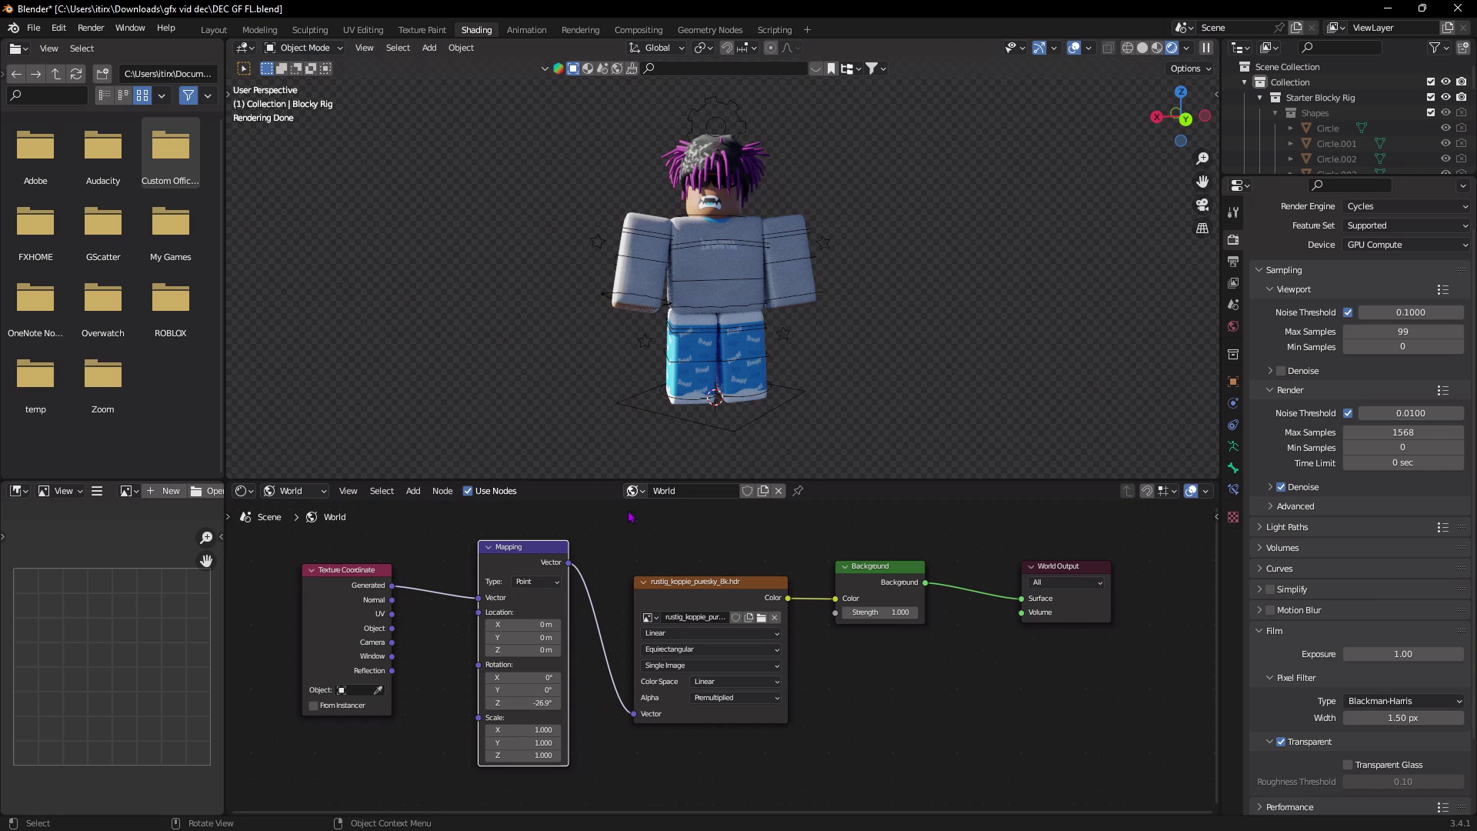
{"action": "mouse_move", "coordinate": [531, 703]}
{"action": "left_mouse_down"}
{"action": "mouse_move", "coordinate": [511, 703]}
{"action": "mouse_move", "coordinate": [538, 703]}
{"action": "left_mouse_up"}
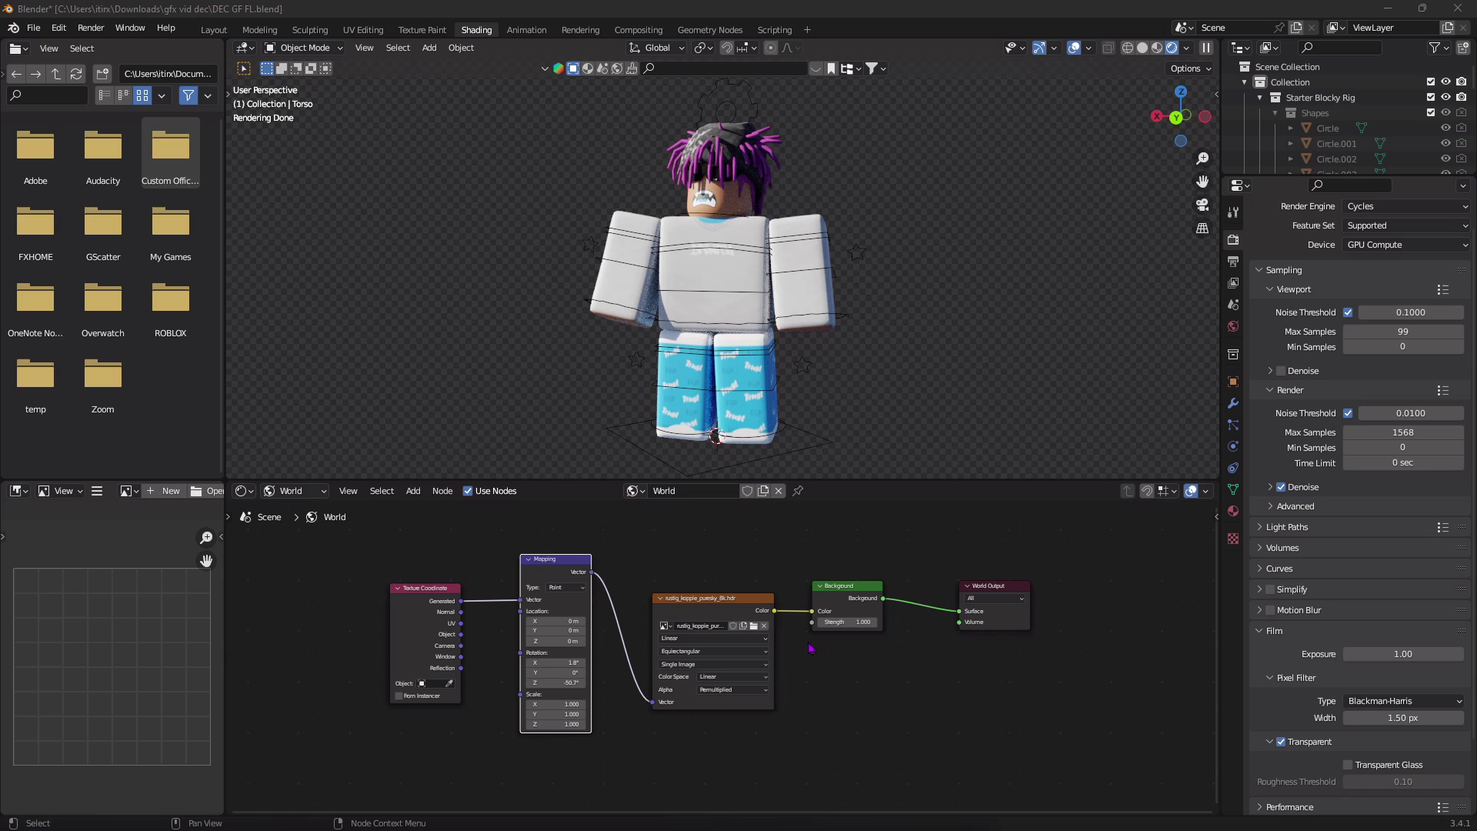
- Give the torso material Roughness 1.000 and lower Specular, then return to the Layout workspace
{"action": "left_click", "coordinate": [321, 493]}
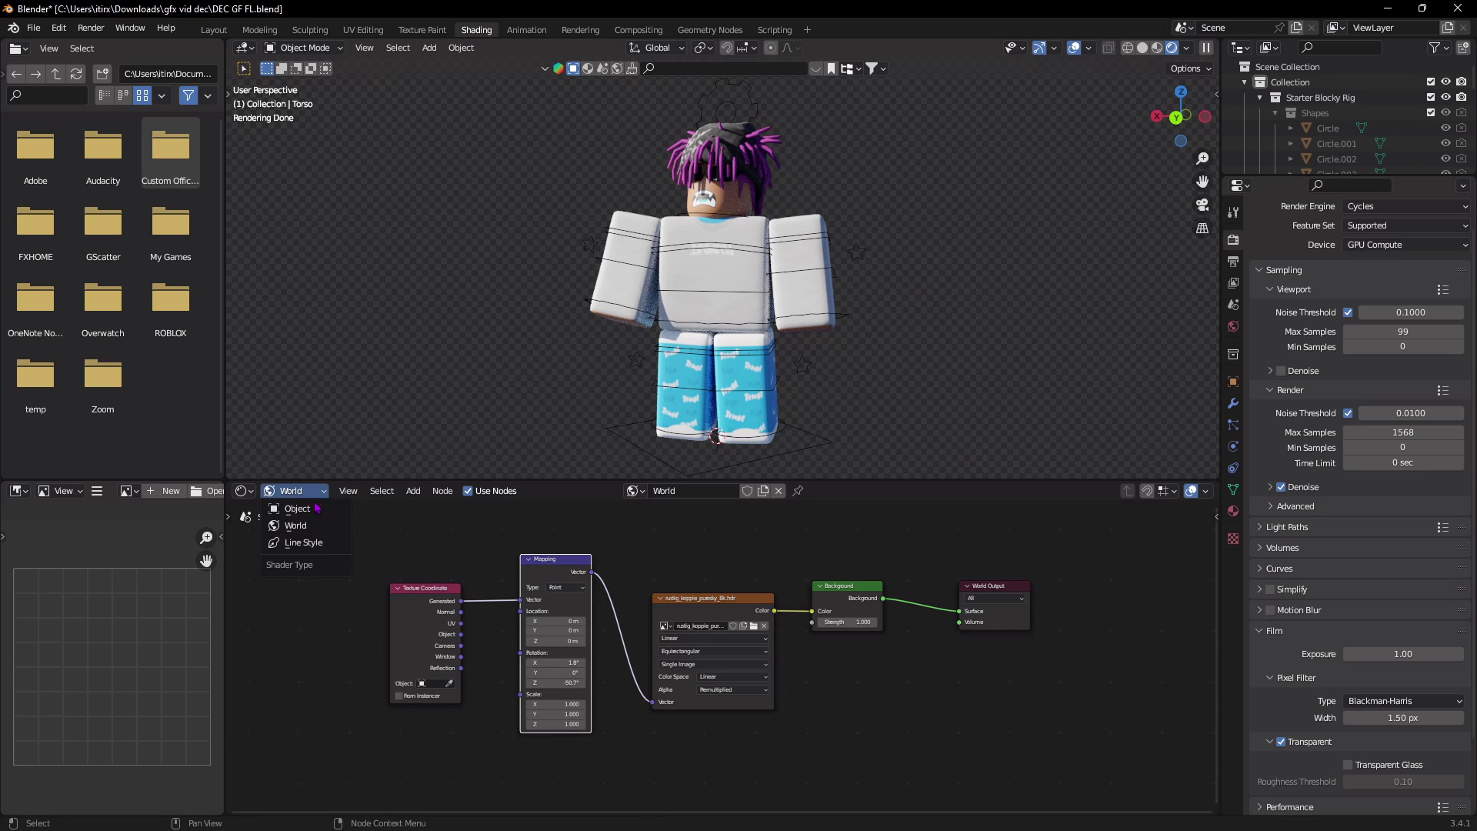
{"action": "left_click", "coordinate": [317, 508]}
{"action": "scroll", "coordinate": [731, 808], "scroll_direction": "up", "scroll_amount": 3}
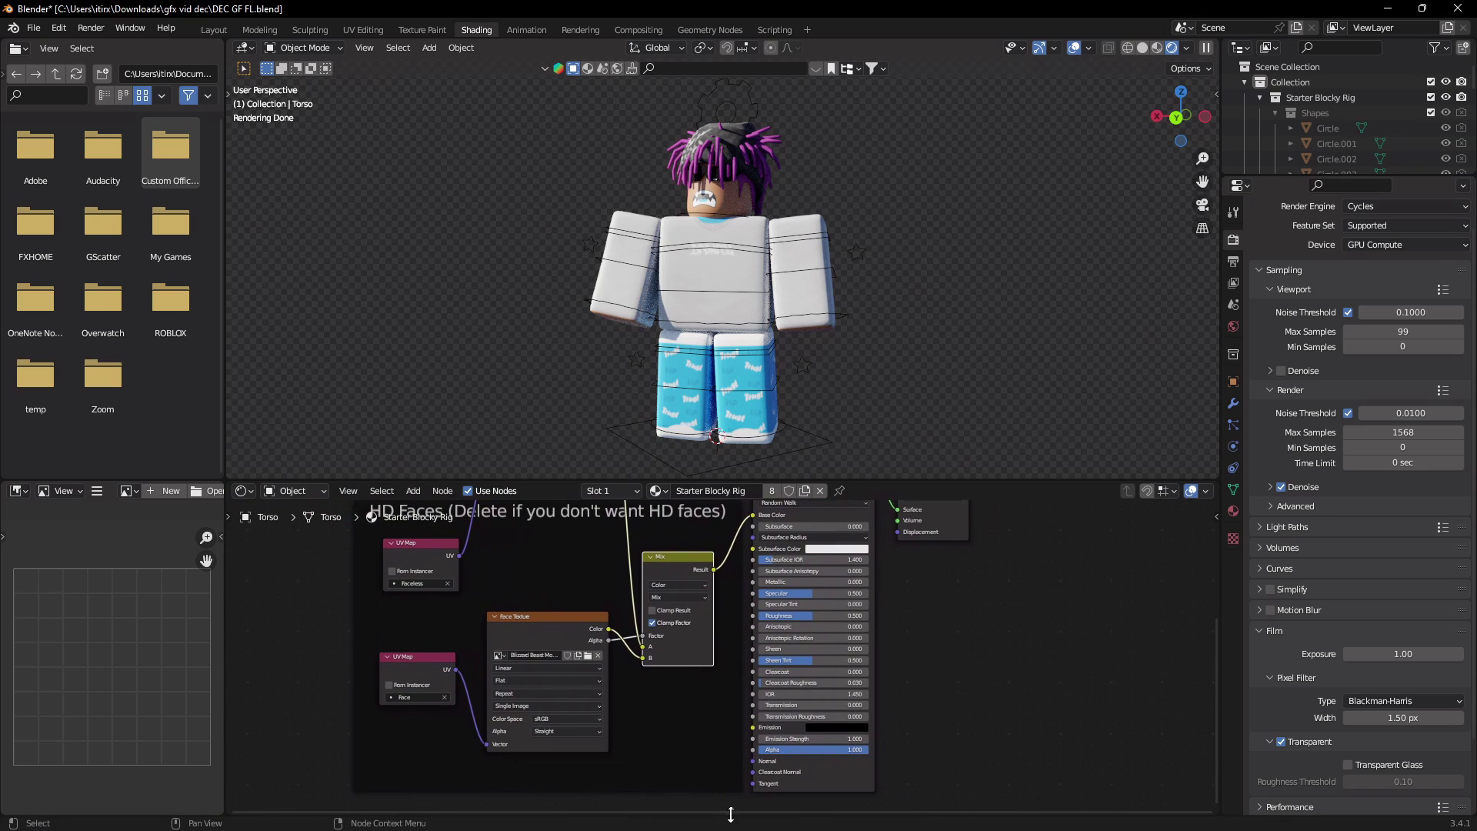
{"action": "scroll", "coordinate": [846, 693], "scroll_direction": "up", "scroll_amount": 3}
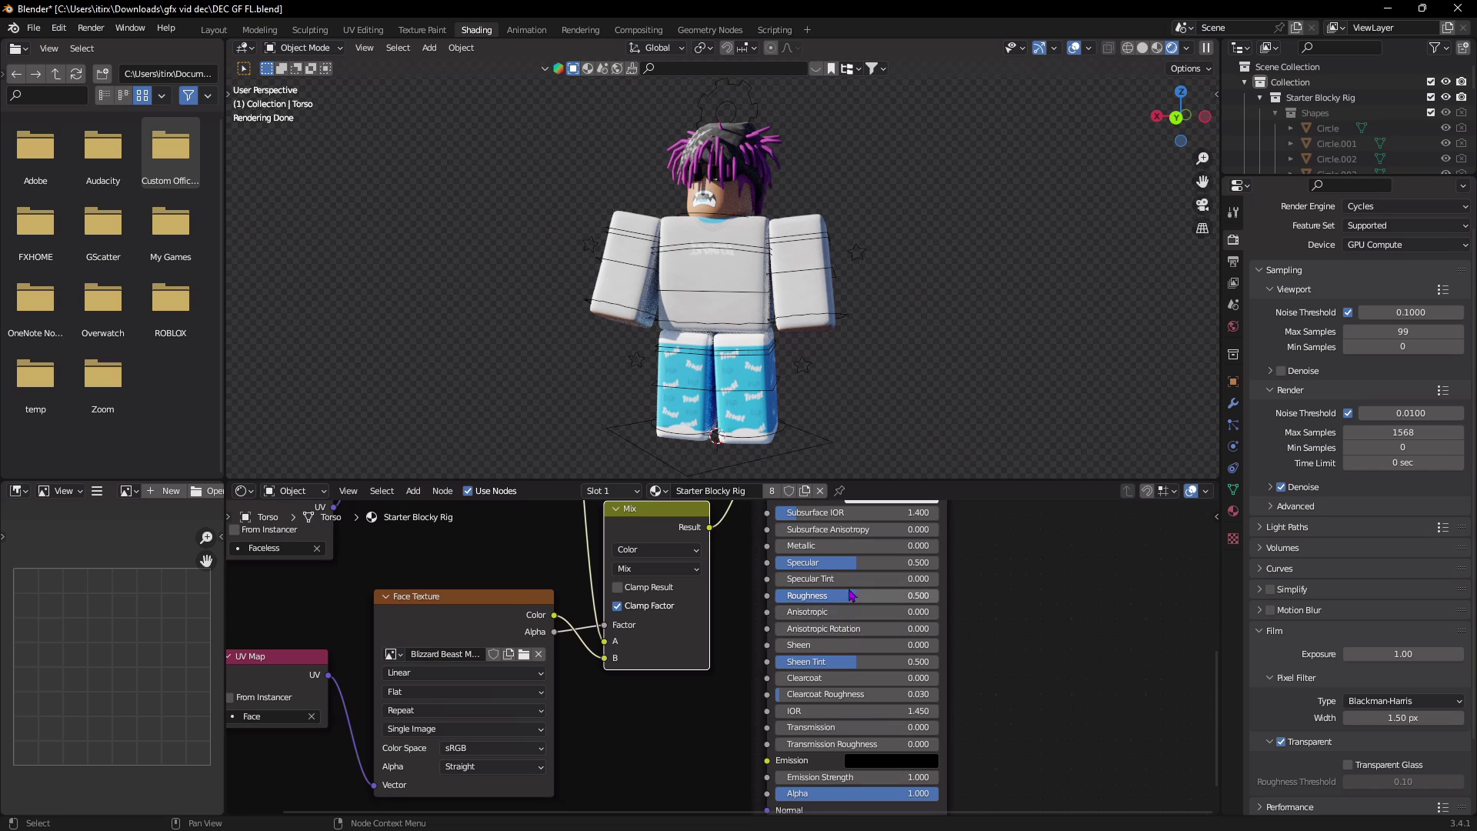
{"action": "left_click_drag", "start_coordinate": [830, 569], "coordinate": [762, 569]}
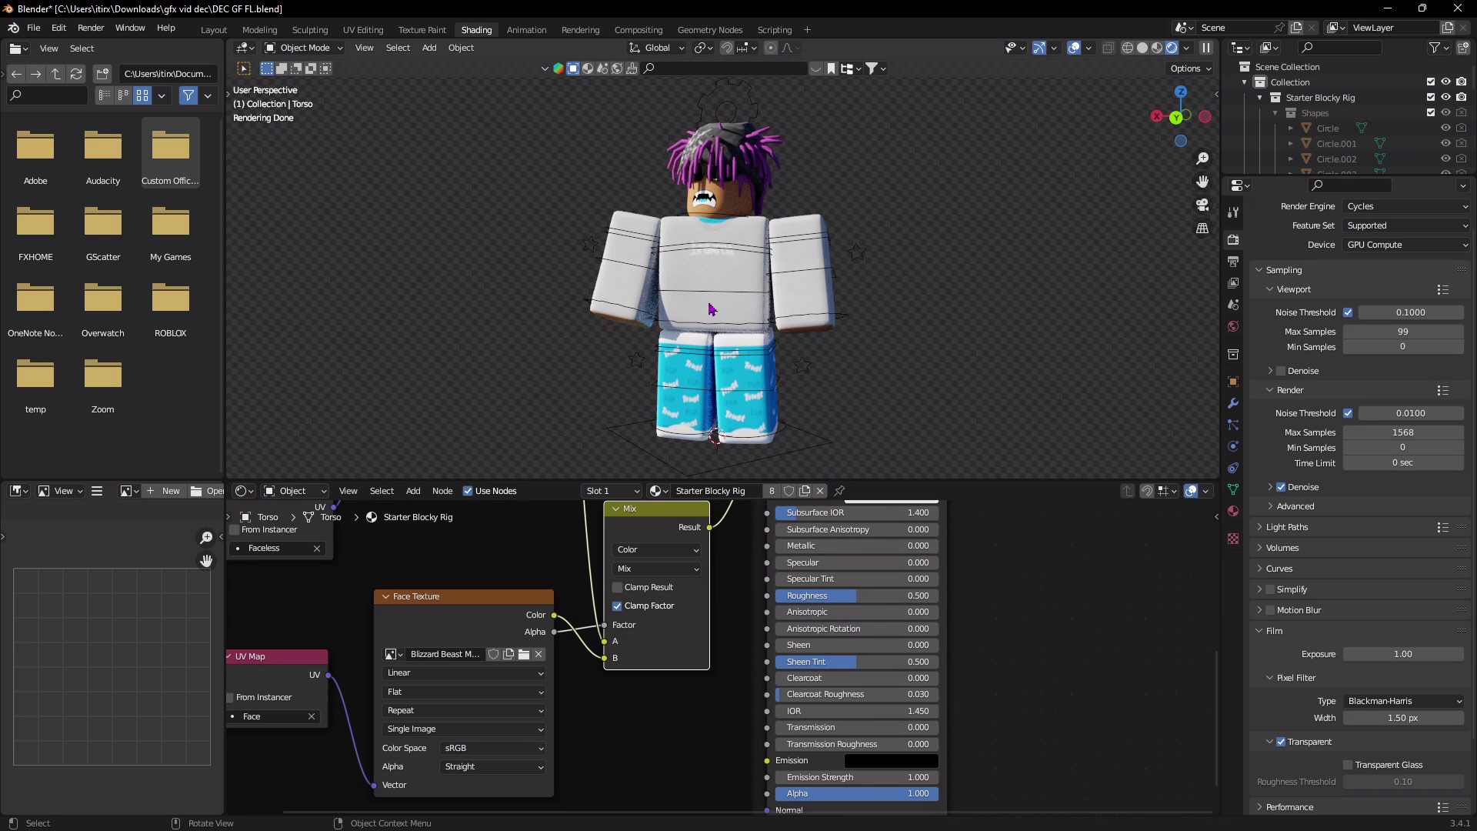
{"action": "left_click_drag", "start_coordinate": [884, 563], "coordinate": [908, 562]}
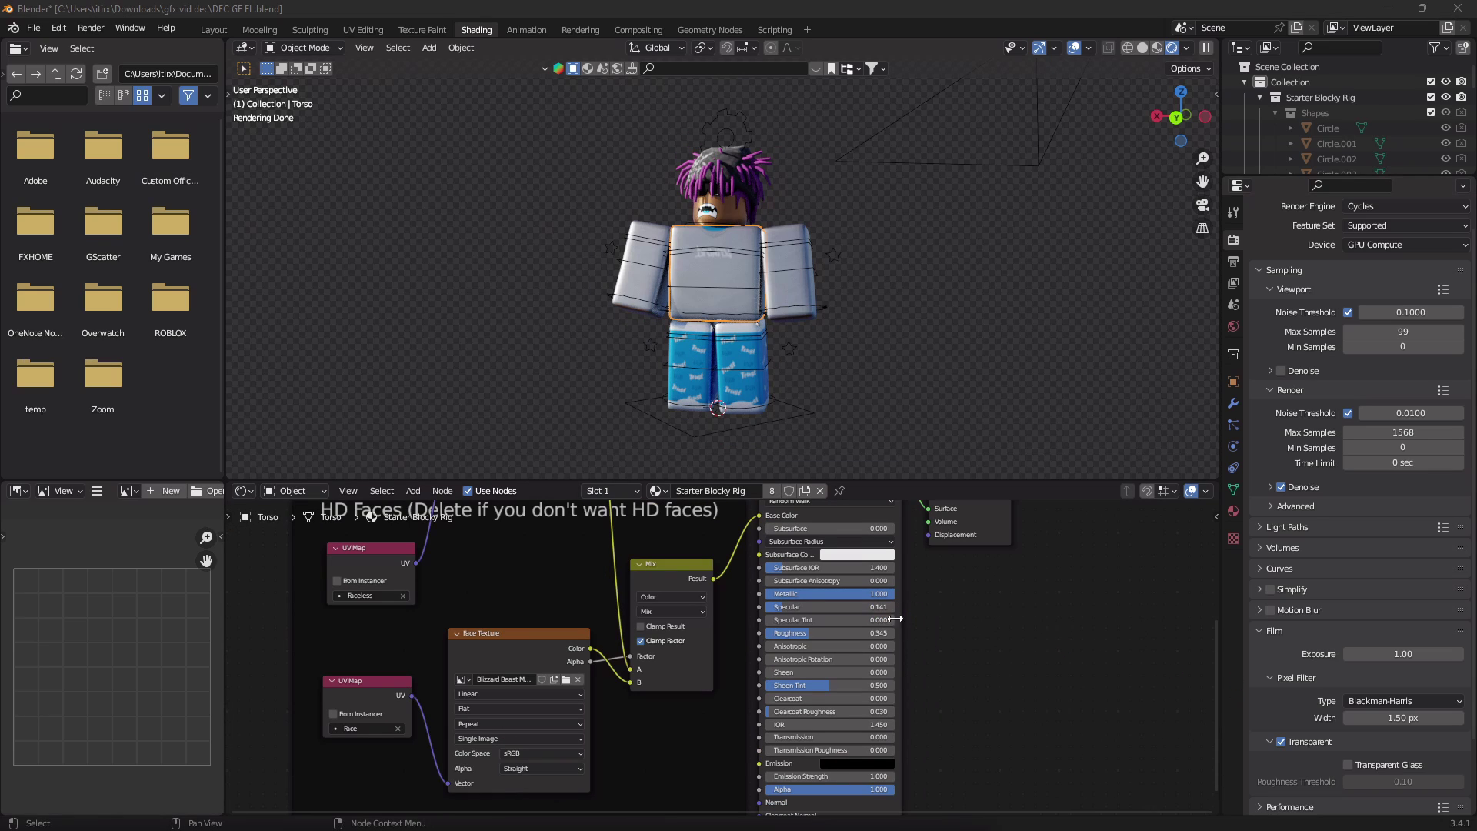
{"action": "left_click_drag", "start_coordinate": [877, 633], "coordinate": [859, 633]}
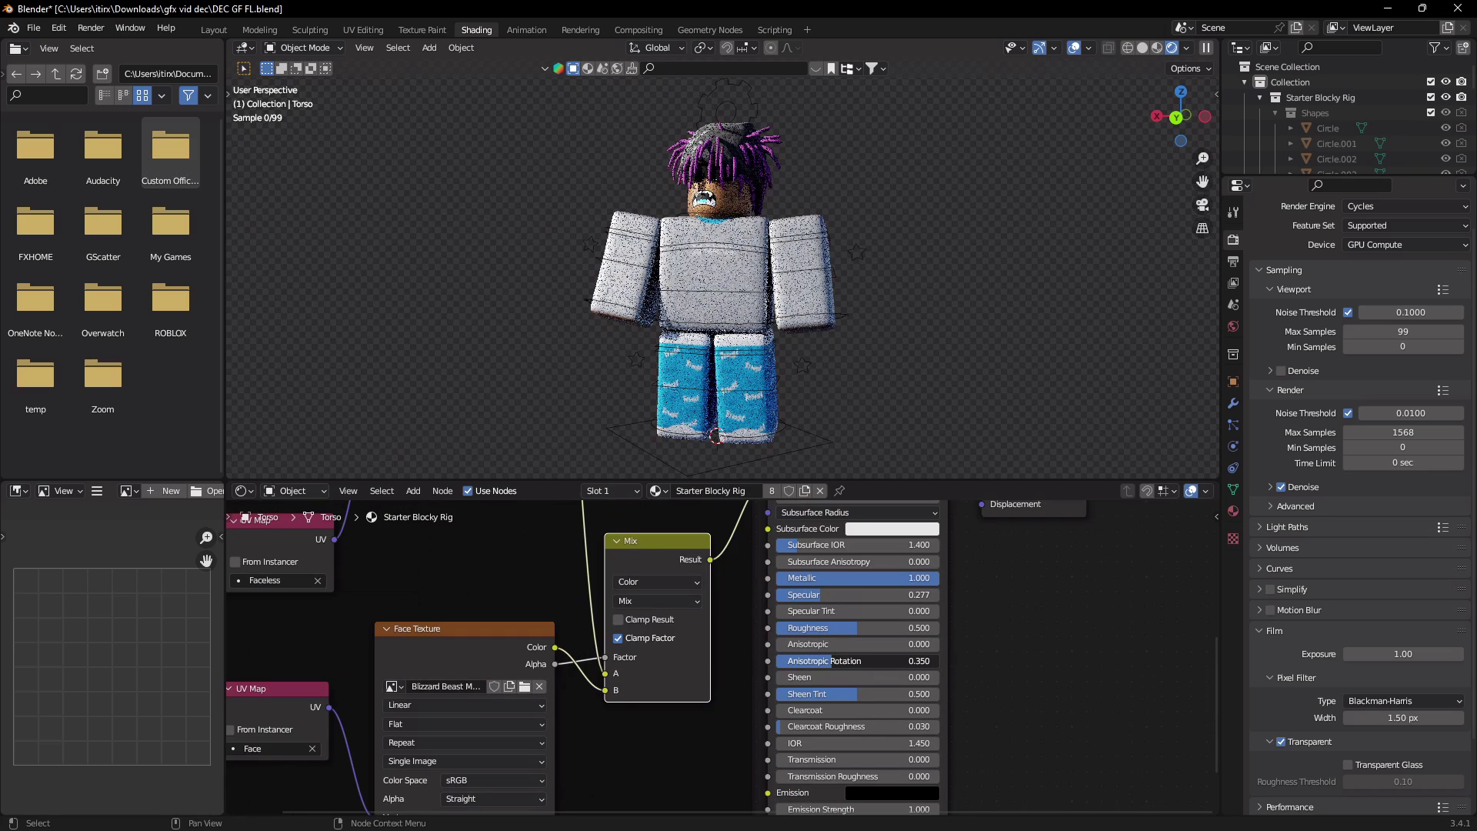
{"action": "left_click_drag", "start_coordinate": [831, 660], "coordinate": [877, 661]}
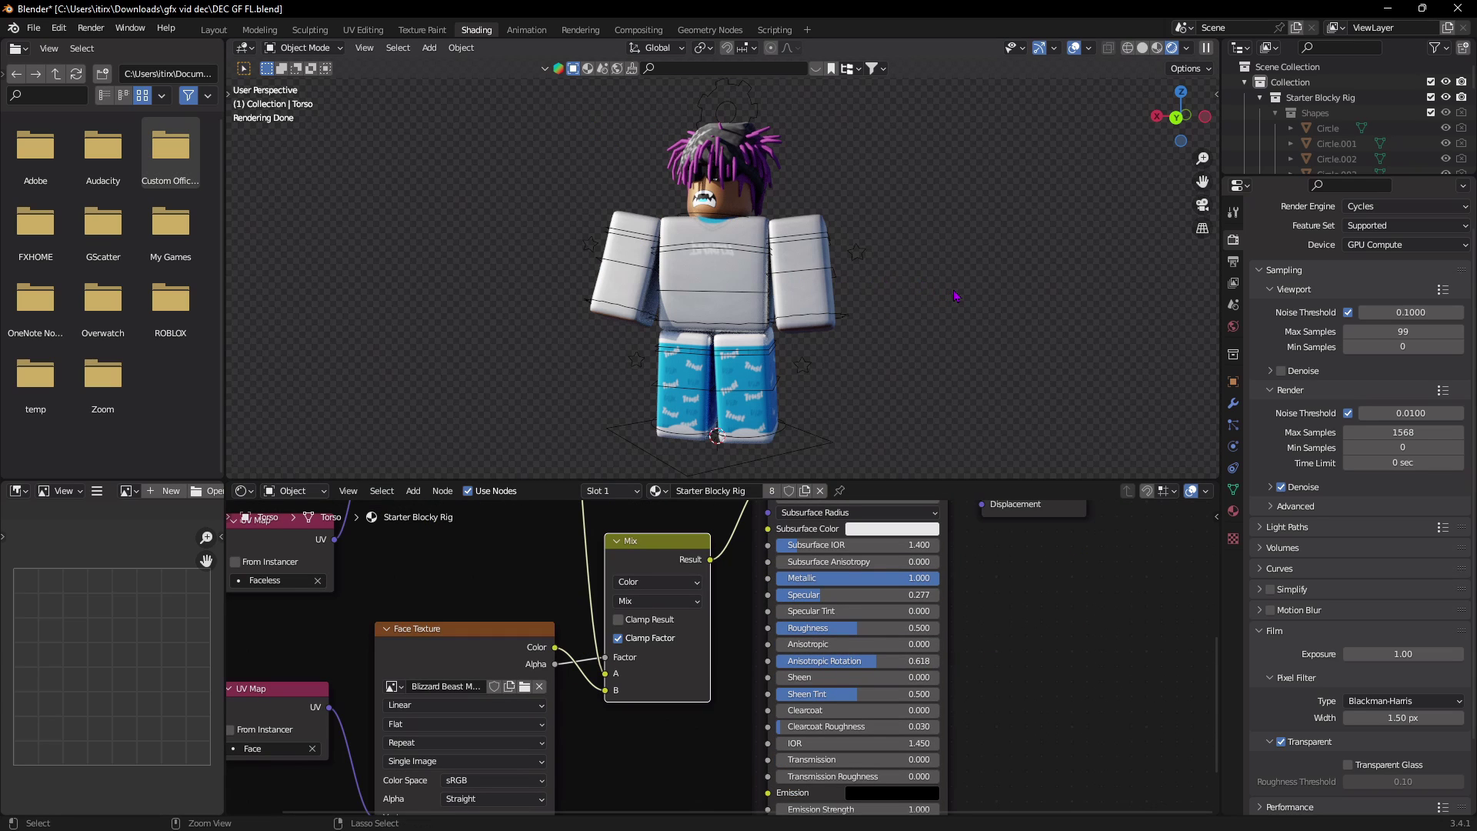
{"action": "key", "text": "ctrl+z"}
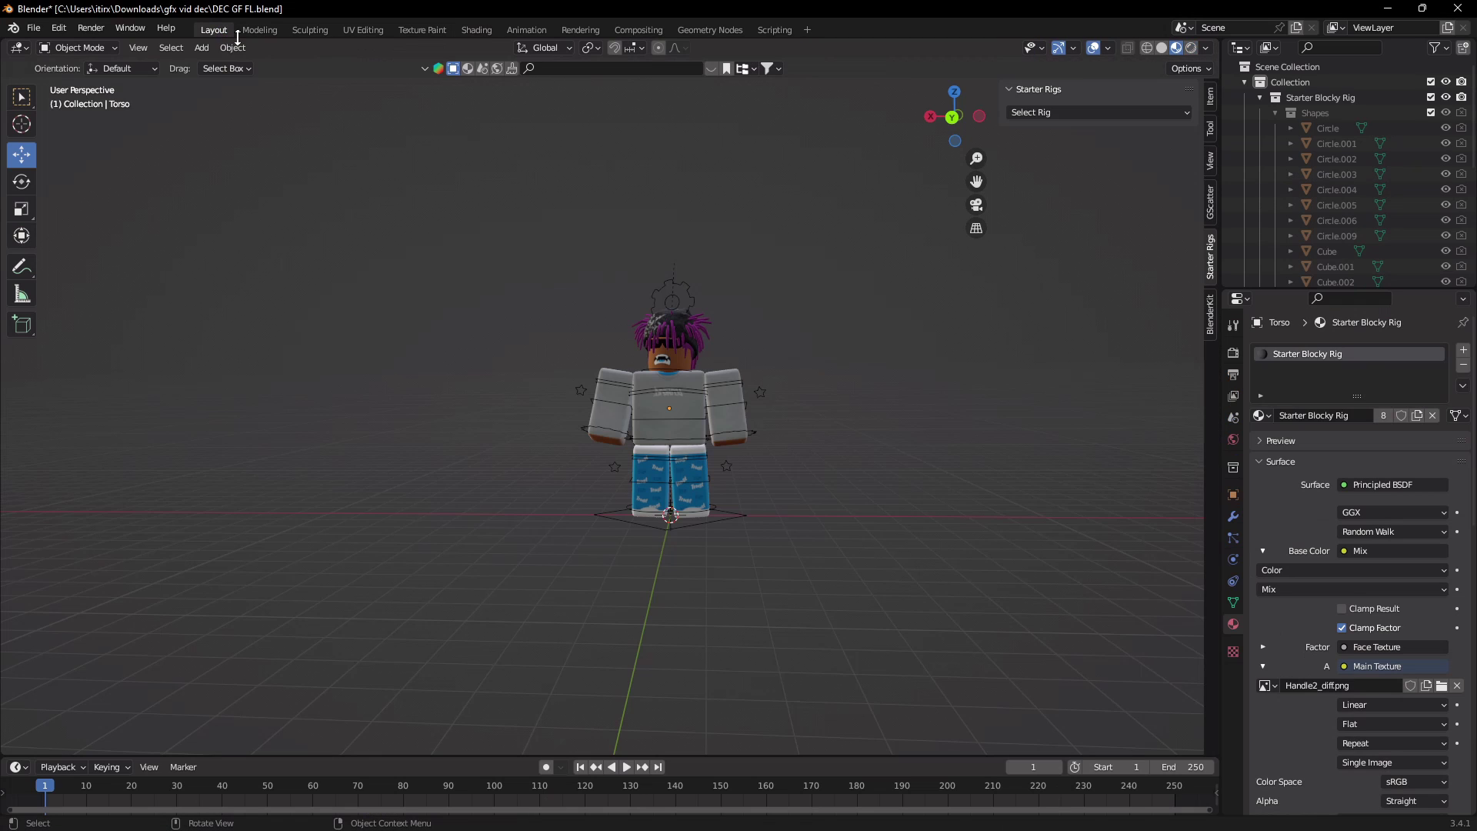
{"action": "left_click", "coordinate": [214, 29]}
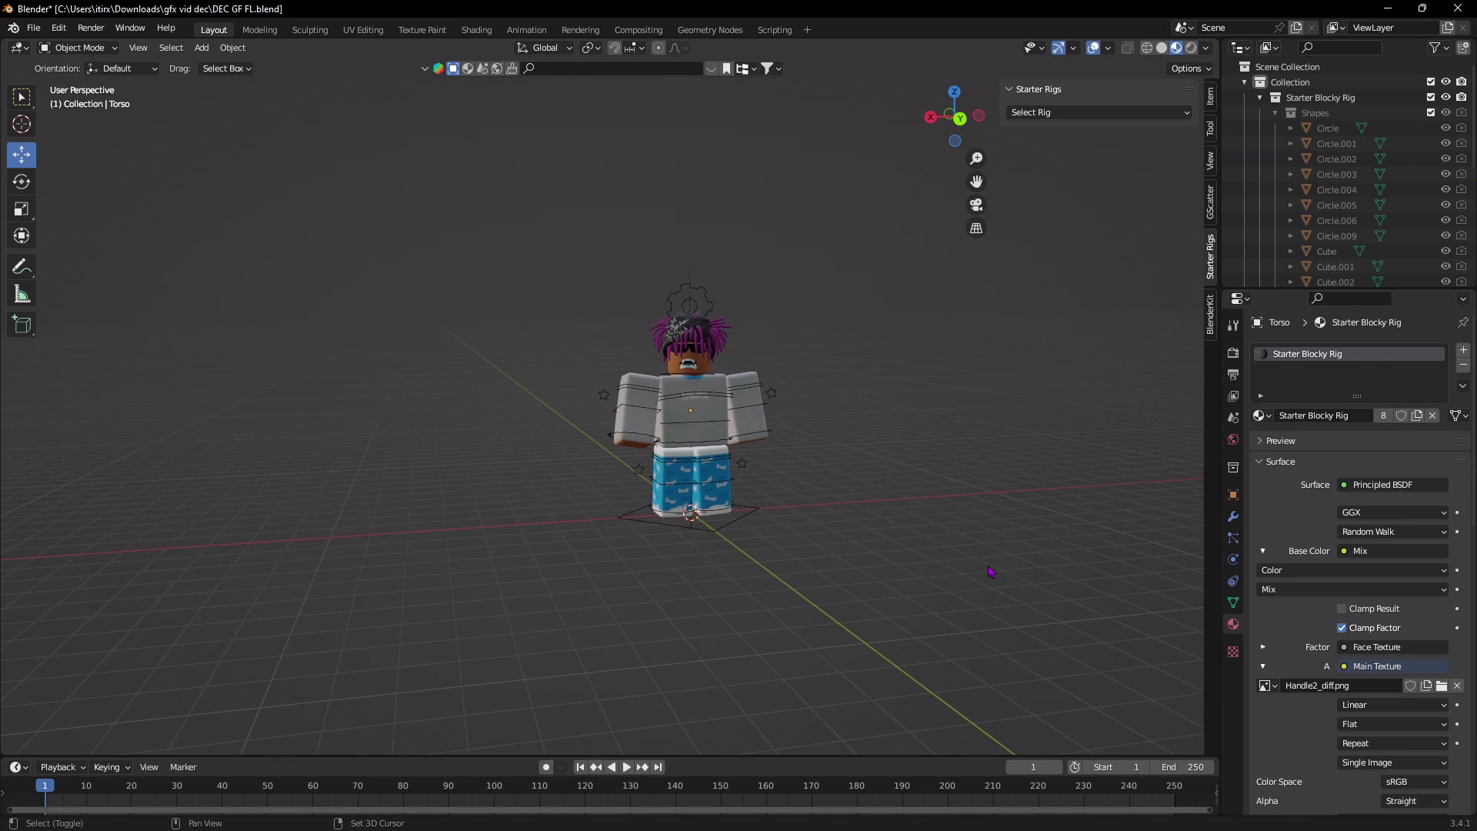
- Add a camera to the scene and move it toward the avatar
{"action": "key", "text": "shift+a"}
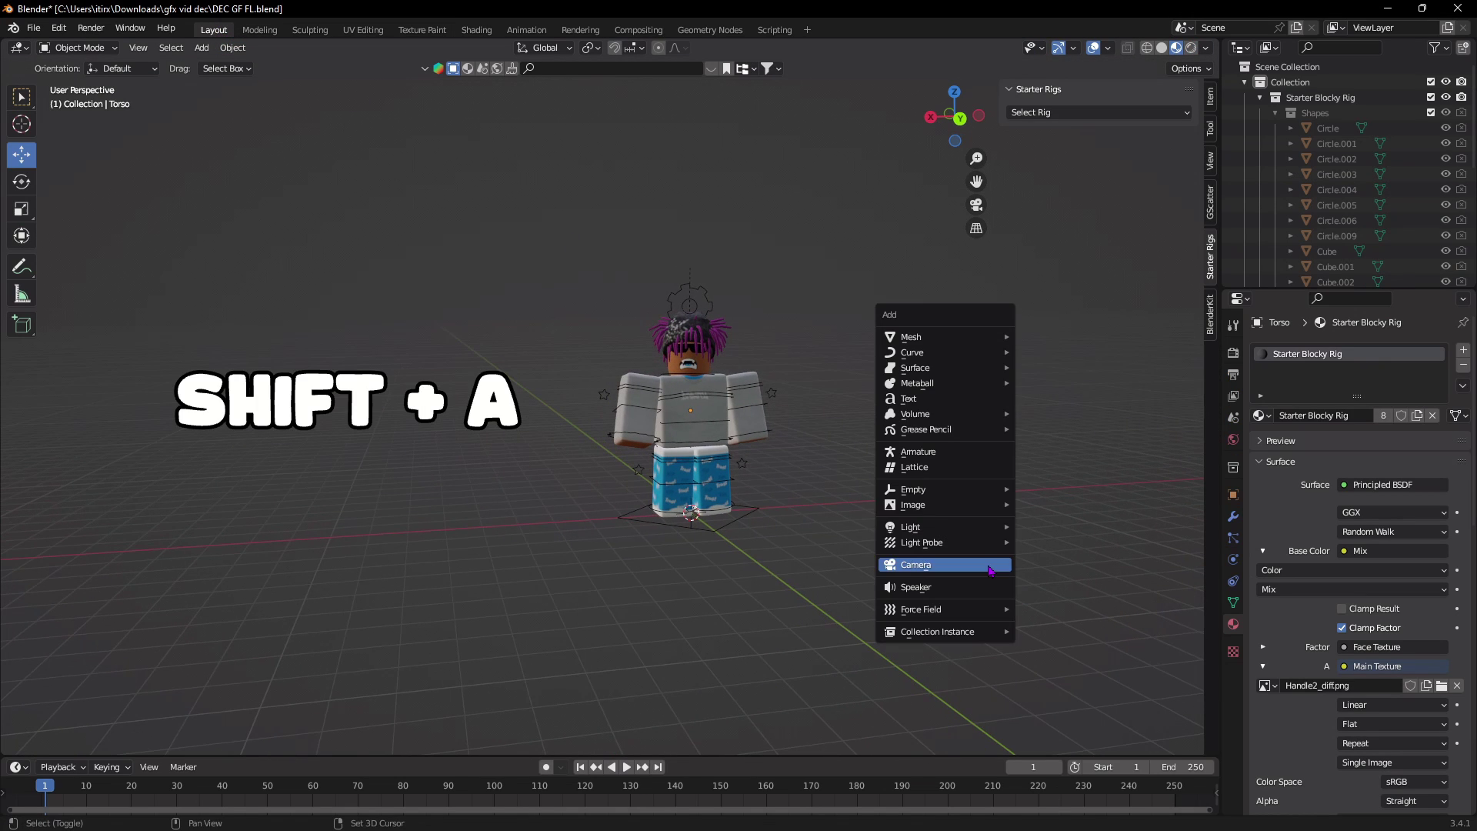
{"action": "left_click", "coordinate": [949, 573]}
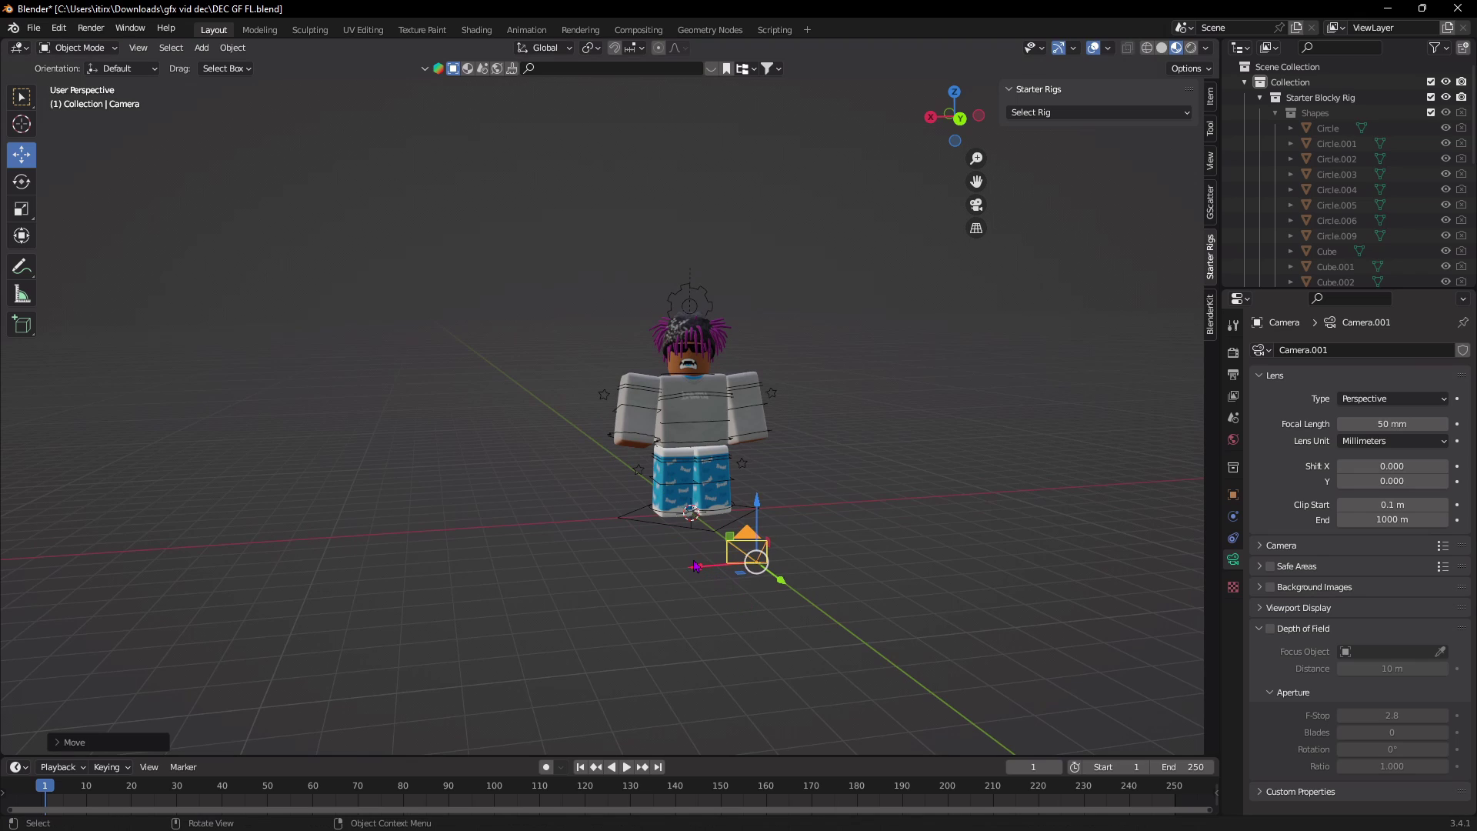
{"action": "left_click", "coordinate": [1068, 592]}
{"action": "key", "text": "g"}
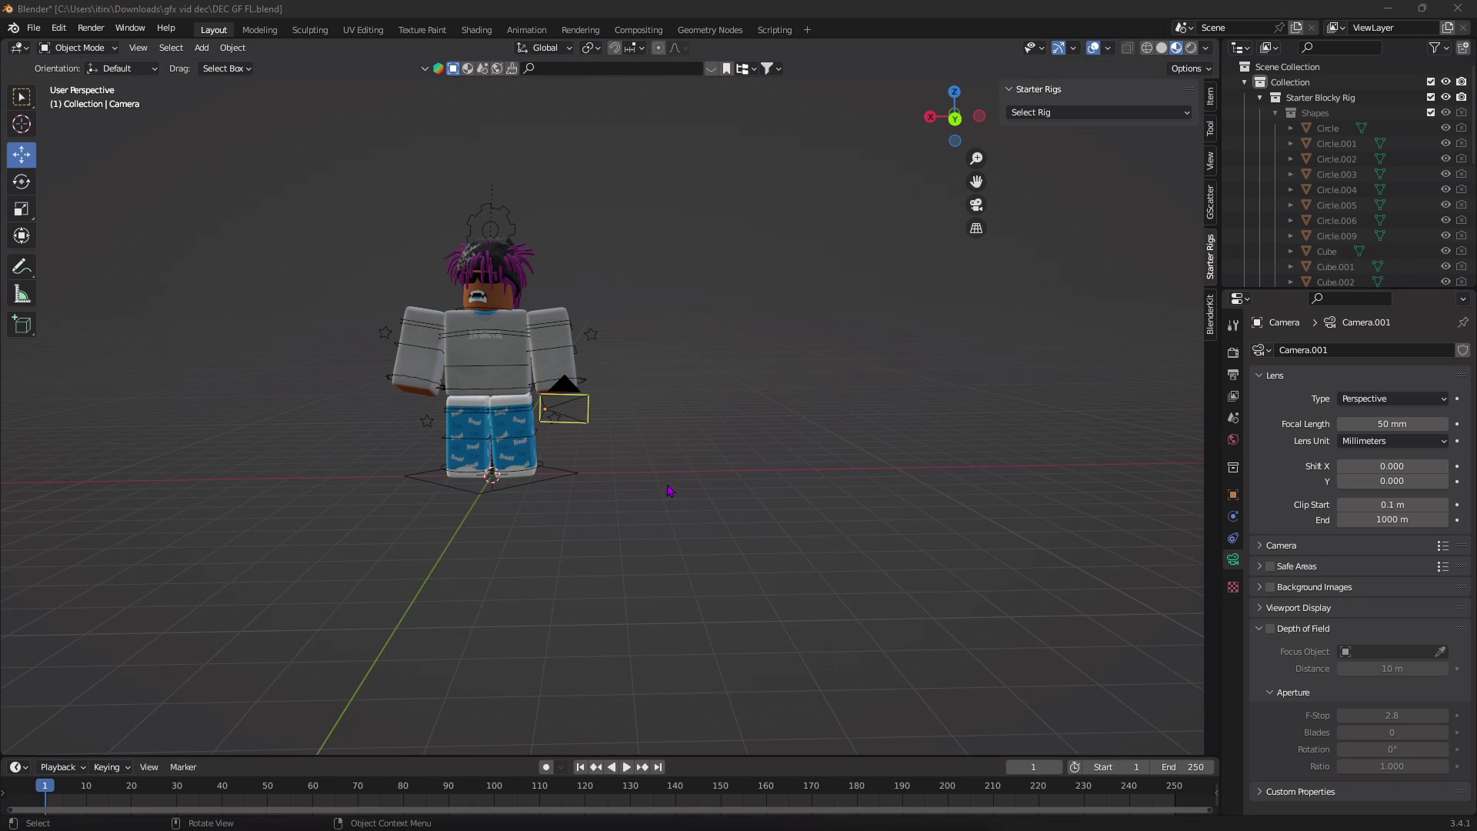
- Frame the full avatar in camera view with the camera at X -3.8091, Y 12.595, Z 4.7904 m
{"action": "left_click", "coordinate": [976, 205]}
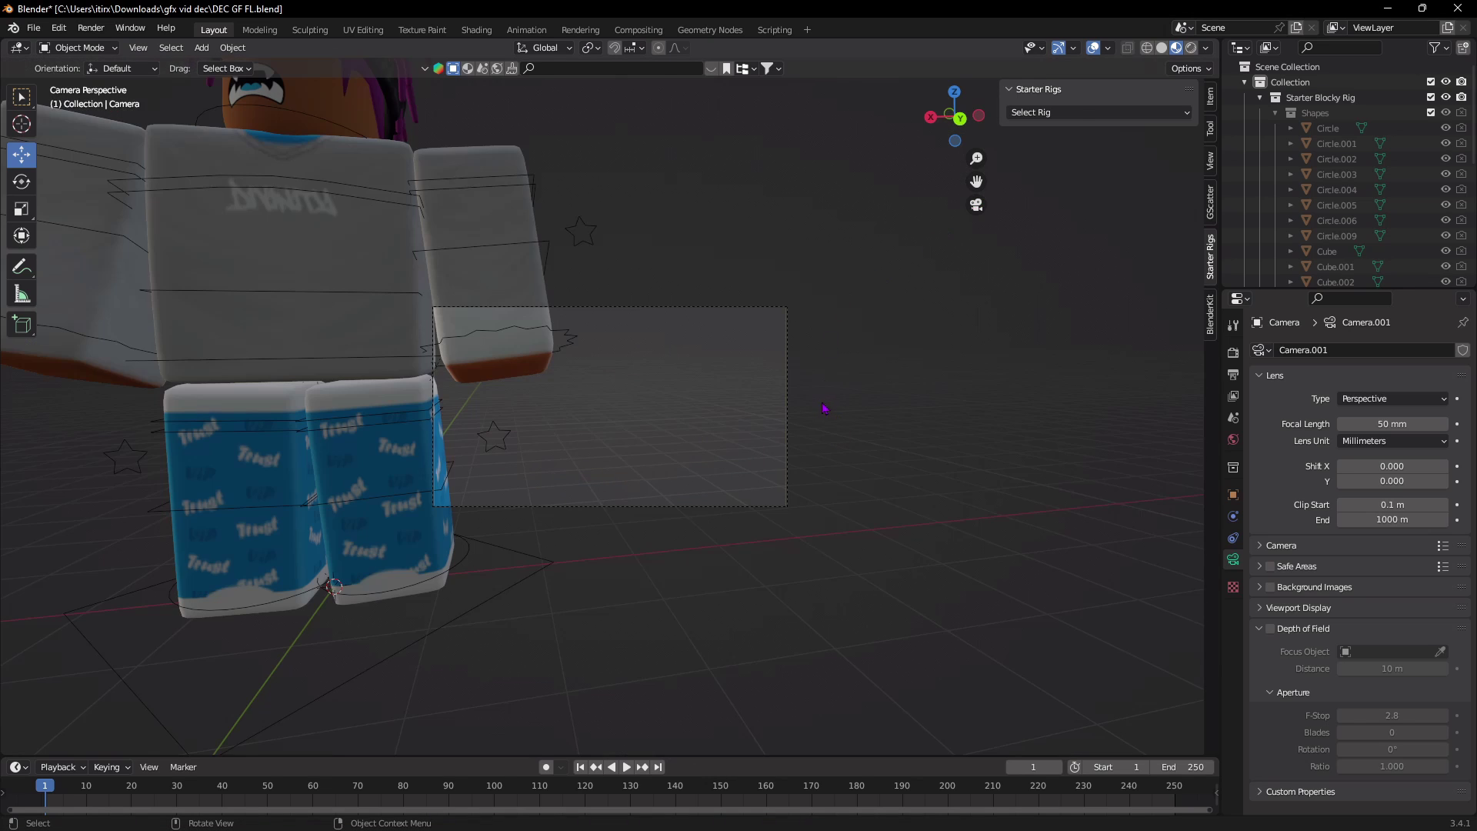
{"action": "scroll", "coordinate": [608, 460], "scroll_direction": "up", "scroll_amount": 3}
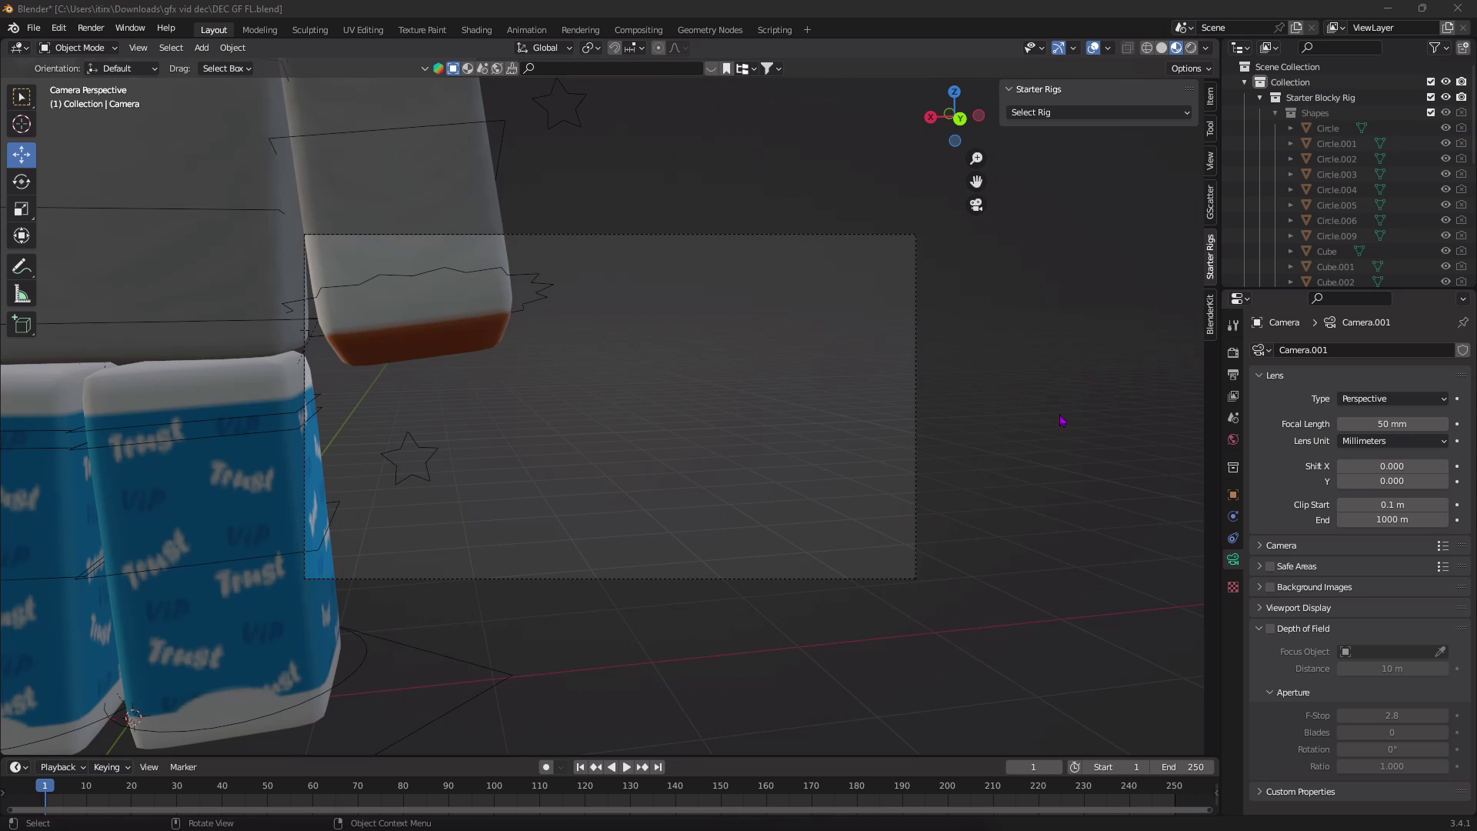
{"action": "left_click", "coordinate": [1231, 498]}
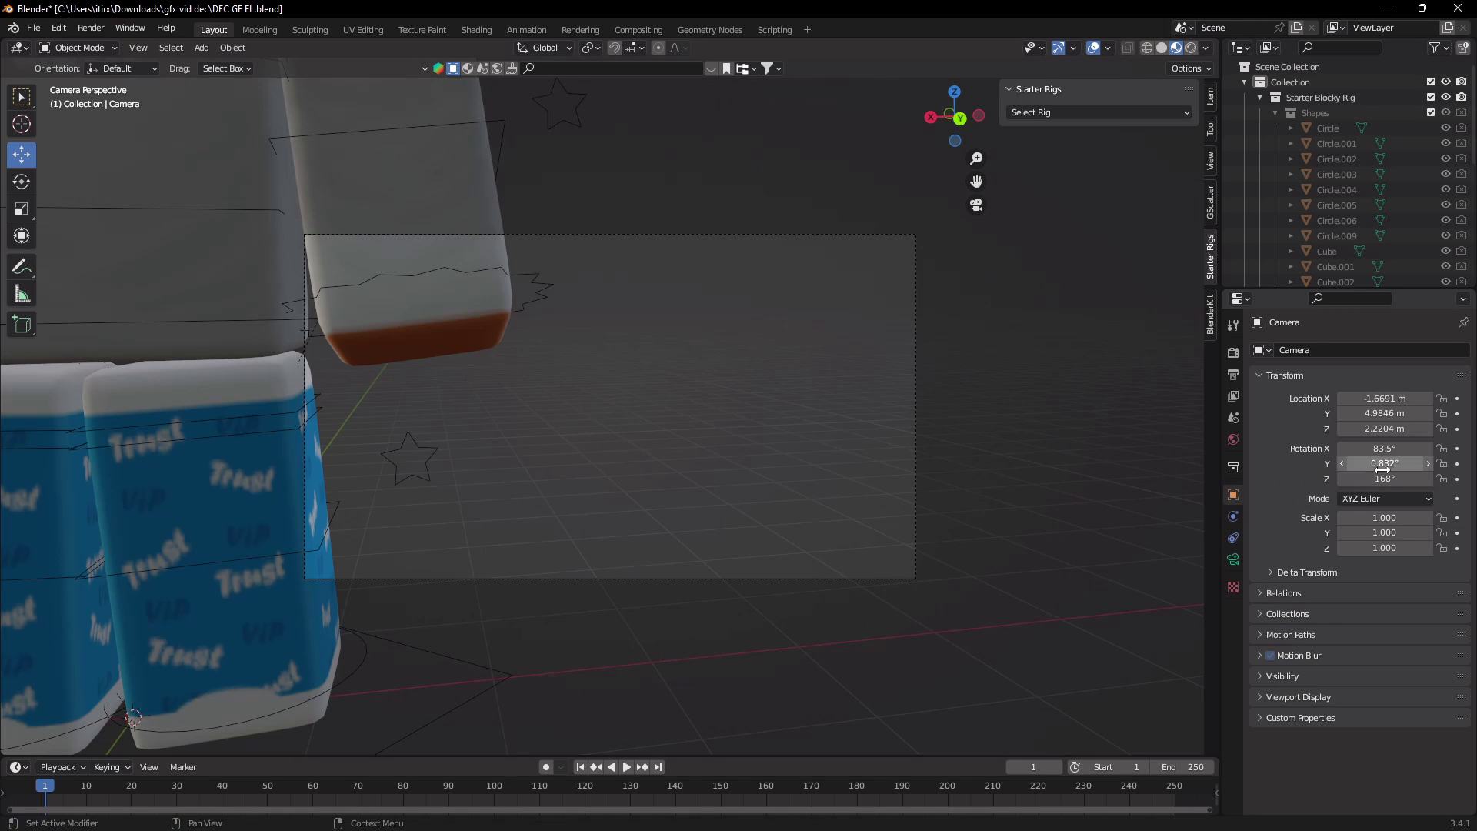
{"action": "left_click_drag", "start_coordinate": [1383, 478], "coordinate": [1420, 398]}
{"action": "key", "text": "ctrl+z"}
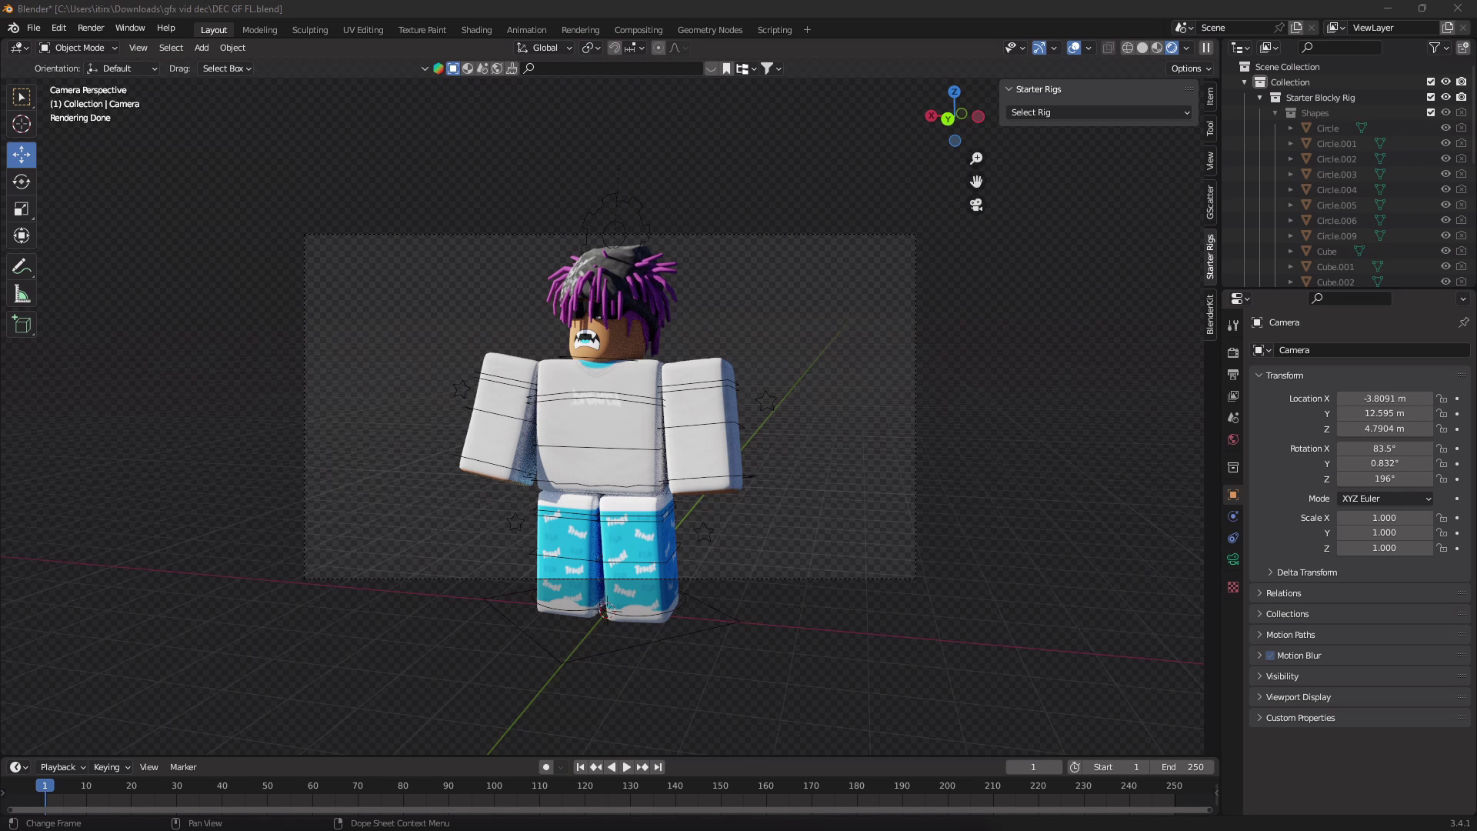
- Render the avatar from the camera on a transparent background and save the finished render as an image
{"action": "left_click", "coordinate": [88, 29]}
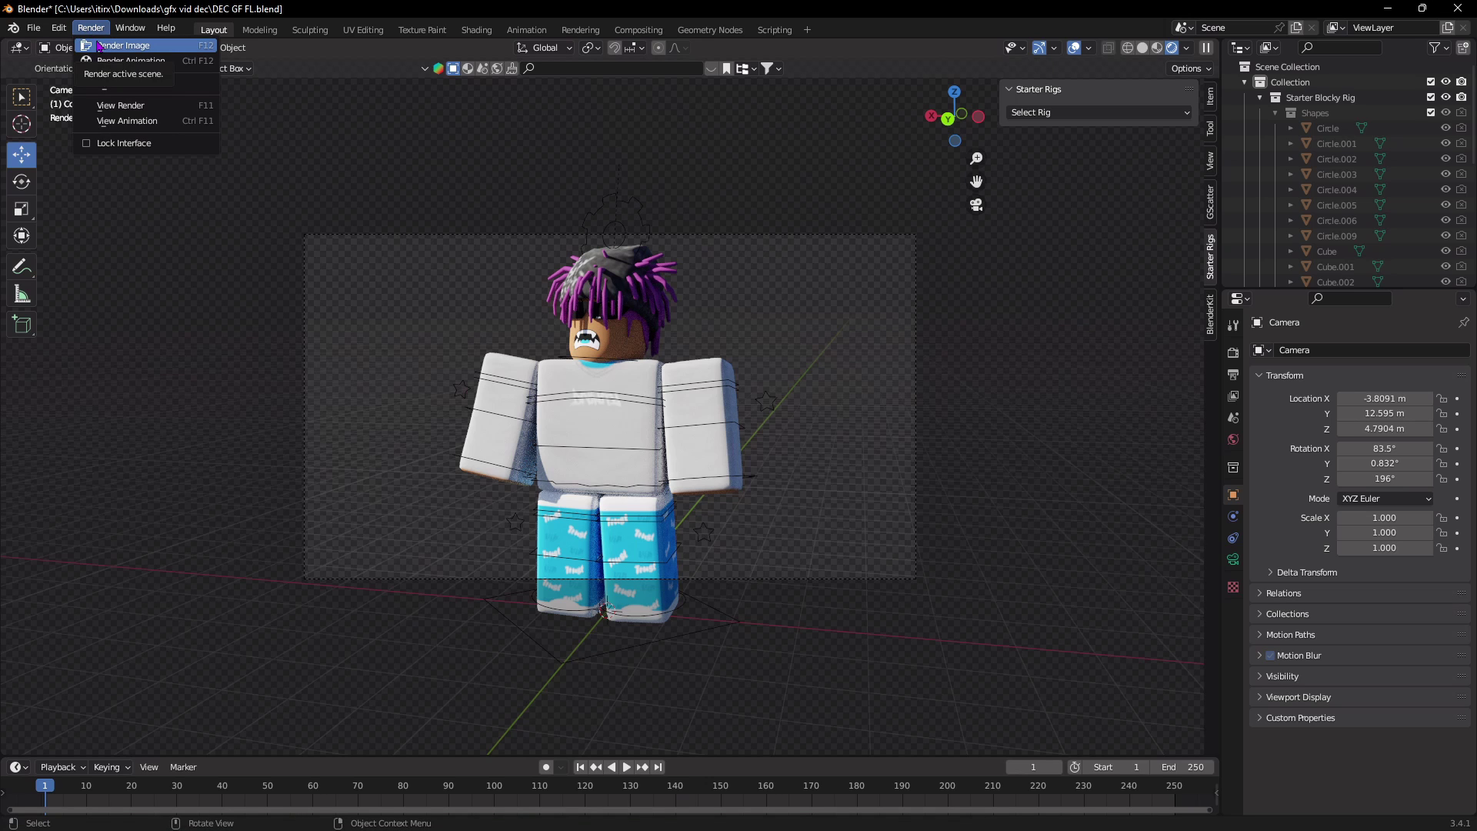
{"action": "left_click", "coordinate": [108, 46]}
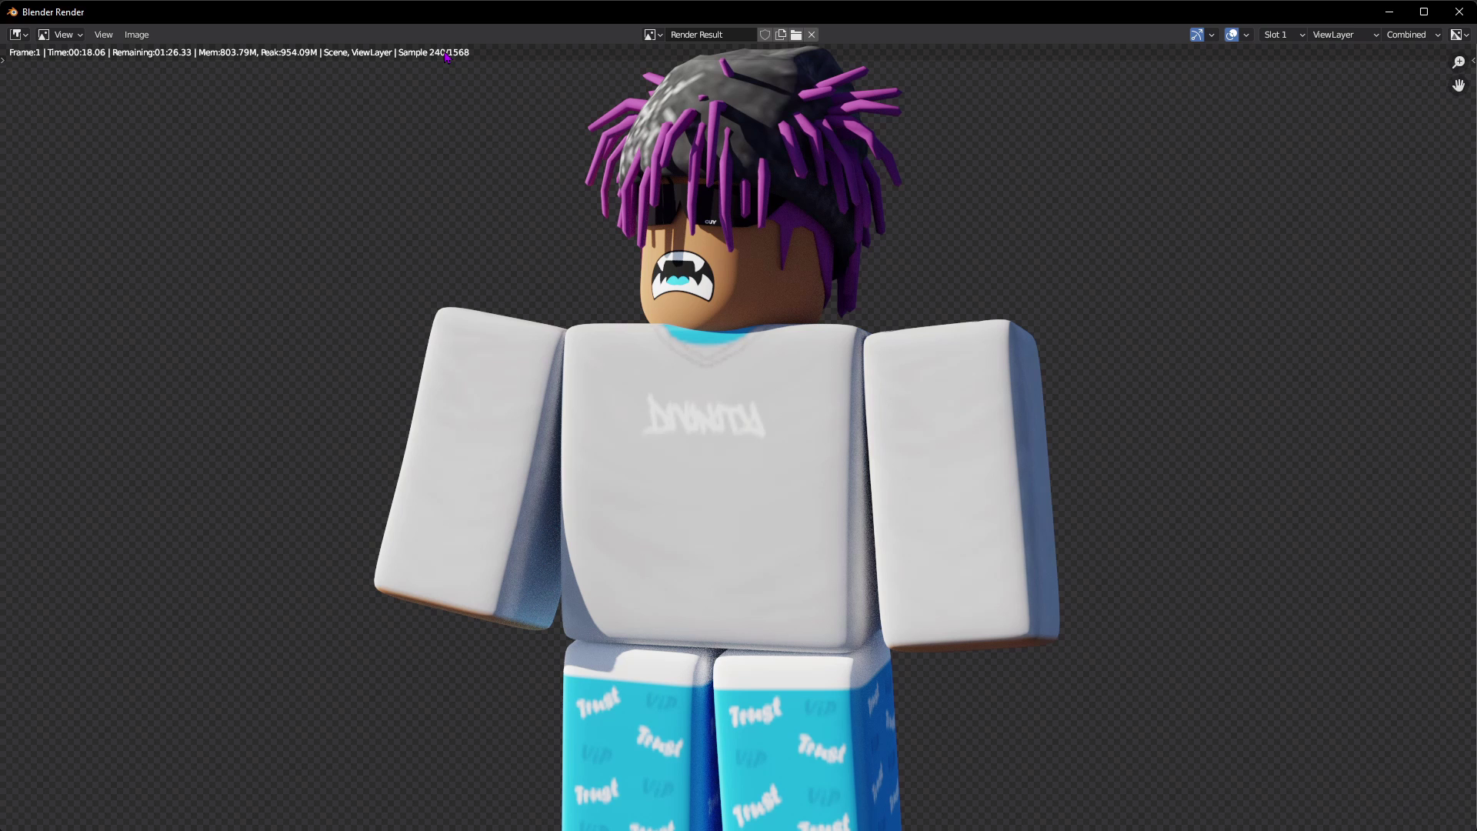
{"action": "left_click", "coordinate": [134, 36]}
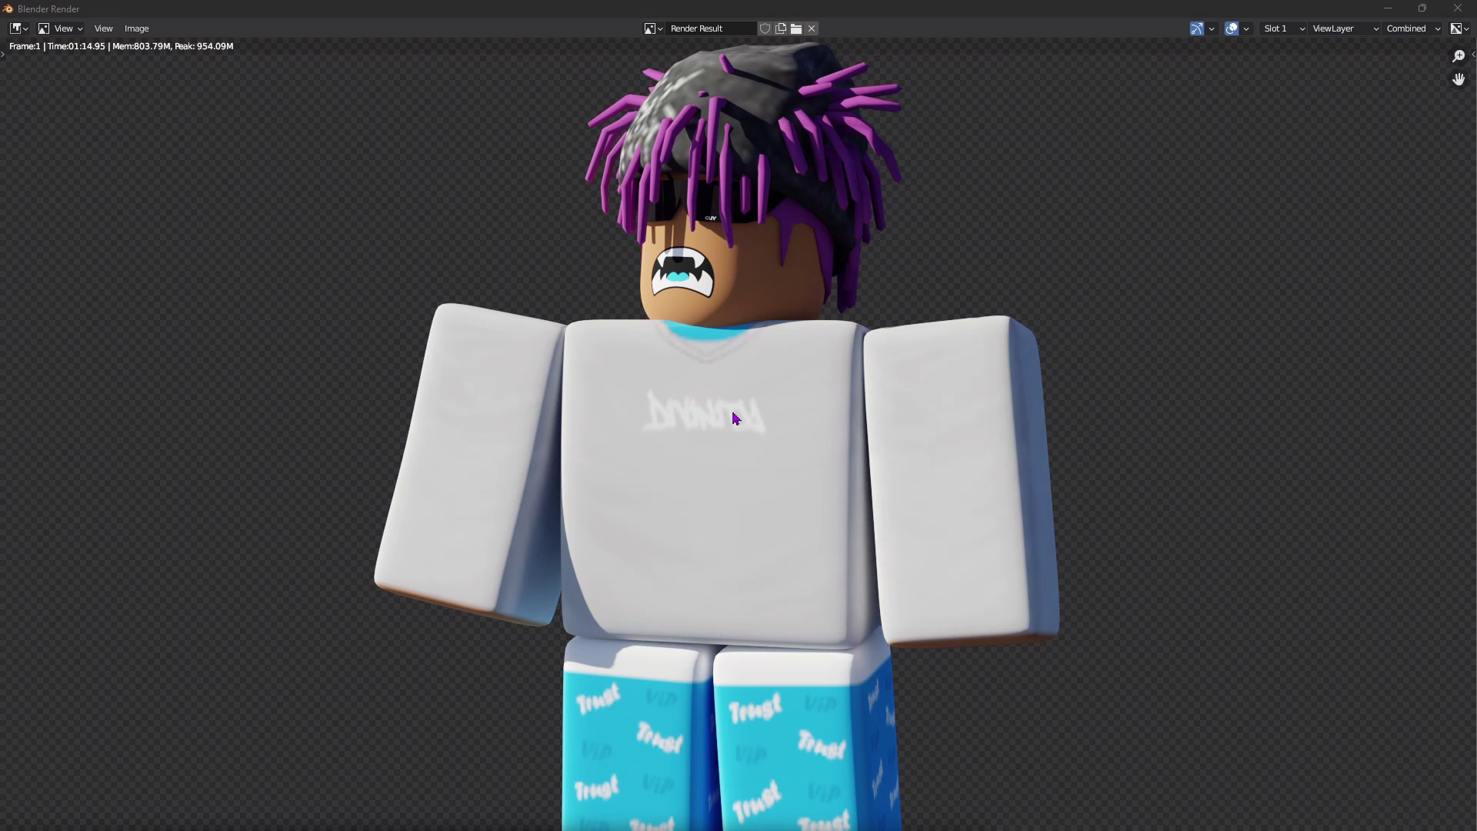
{"action": "left_click", "coordinate": [141, 31]}
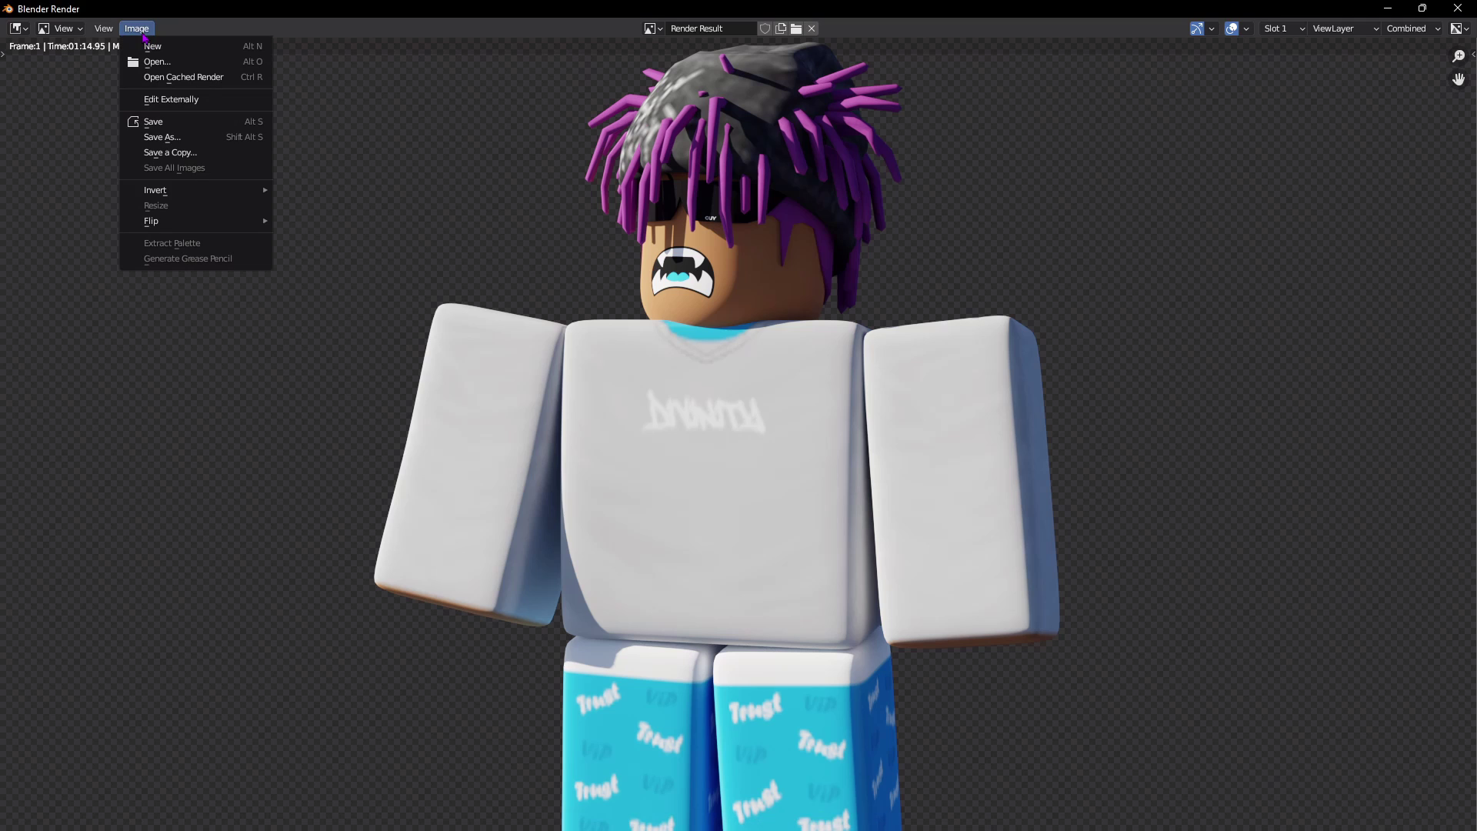
{"action": "left_click", "coordinate": [155, 123]}
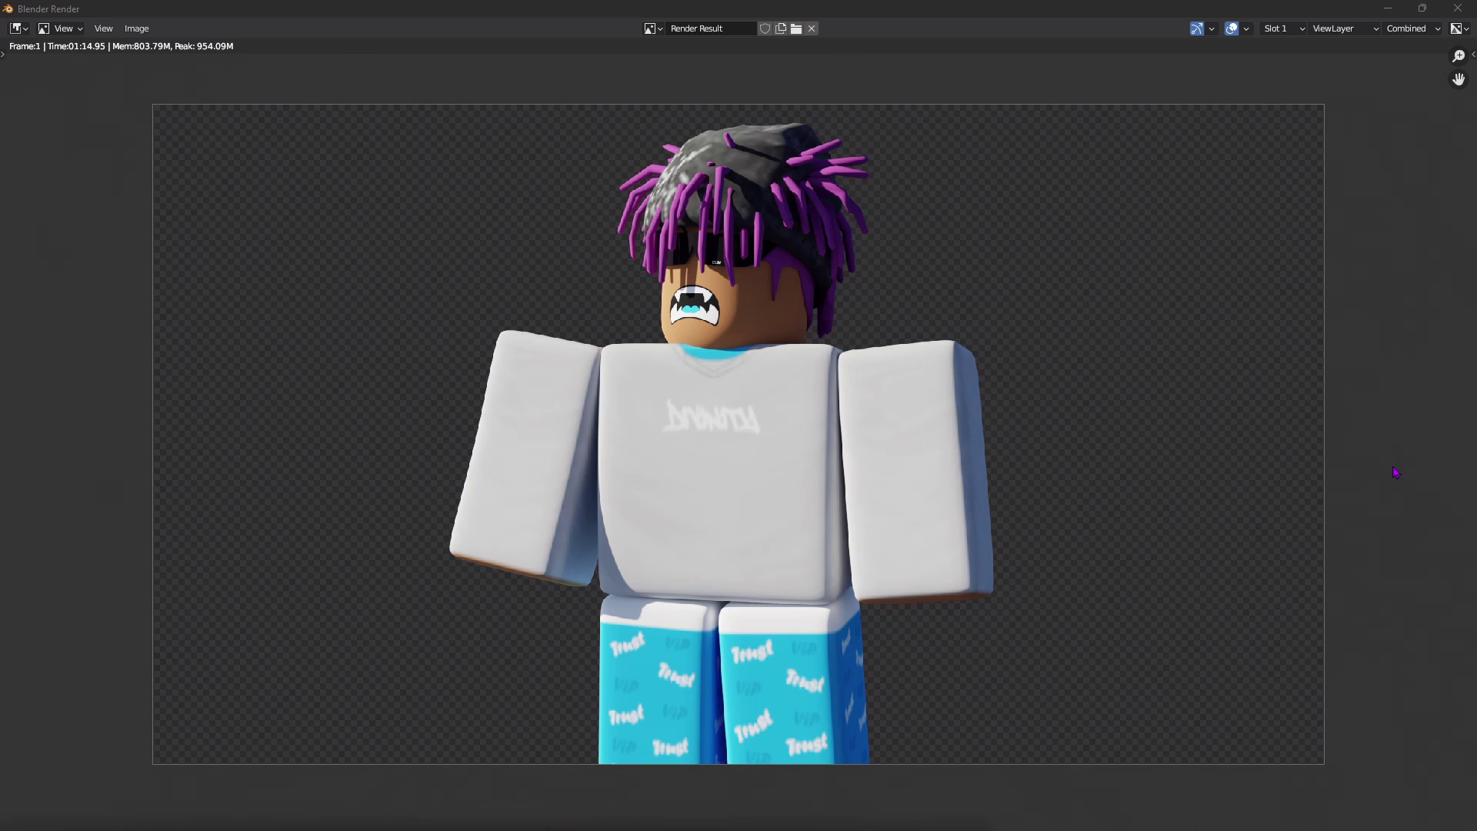